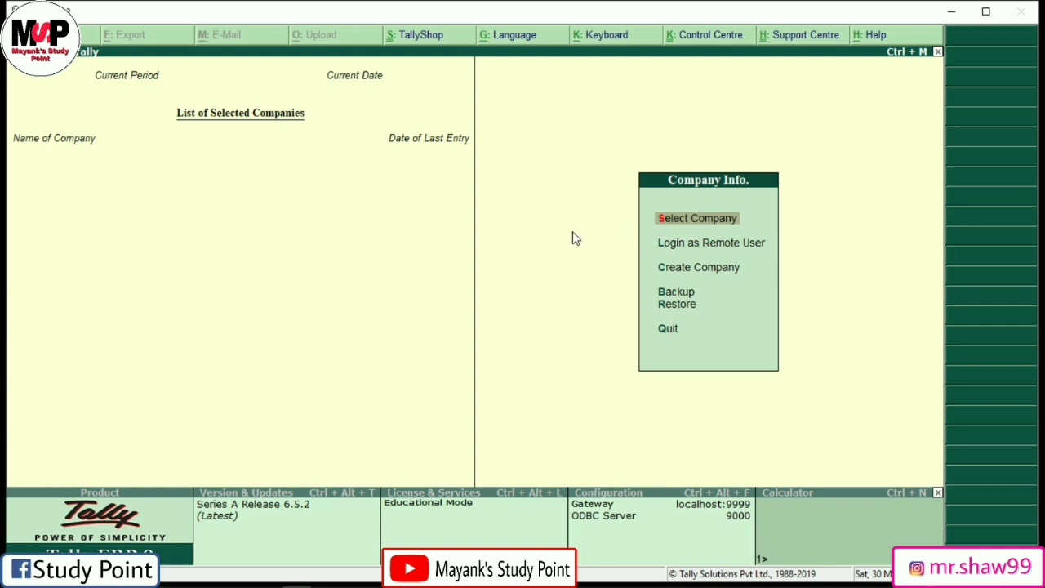
Step: Move the selection toward Create Company in the Company Info. menu
{"action": "key", "text": "Down"}
{"action": "key", "text": "Down"}
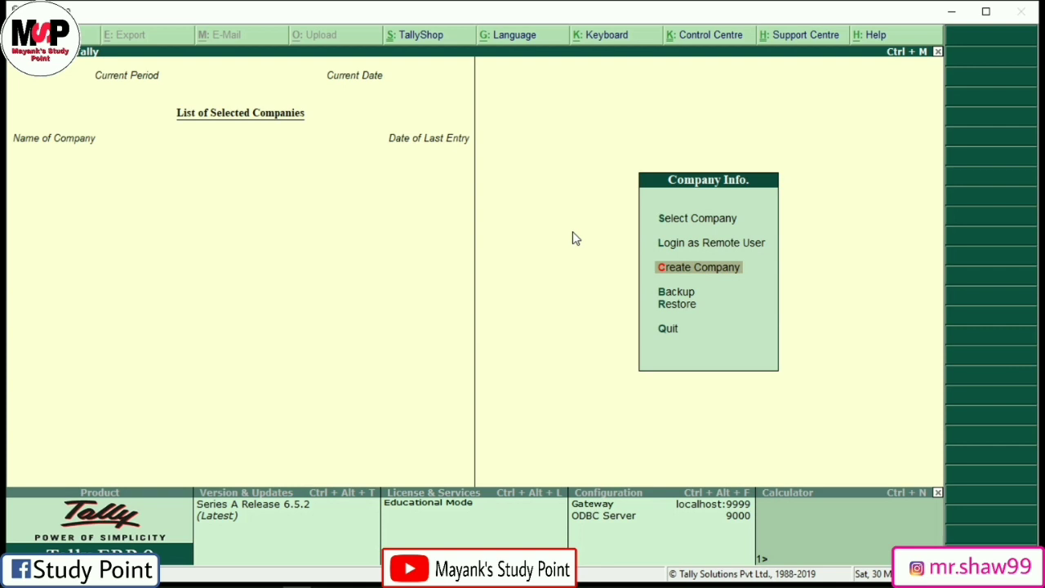
Step: Start Company Creation and enter the company name Mayank's Study Point
{"action": "key", "text": "Down"}
{"action": "key", "text": "Down"}
{"action": "key", "text": "Down"}
{"action": "key", "text": "Down"}
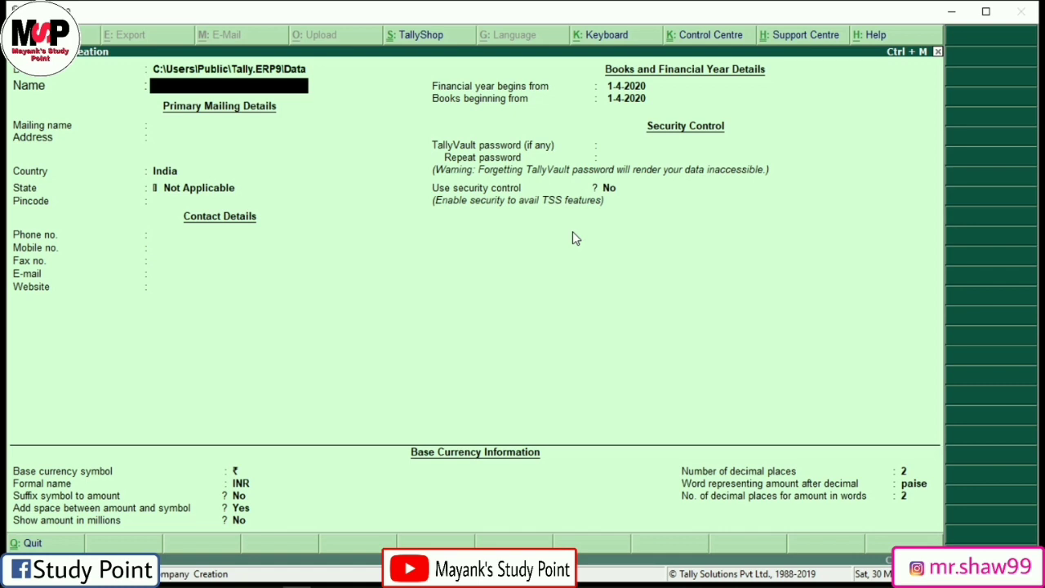
{"action": "type", "text": "Mayank's Study Point"}
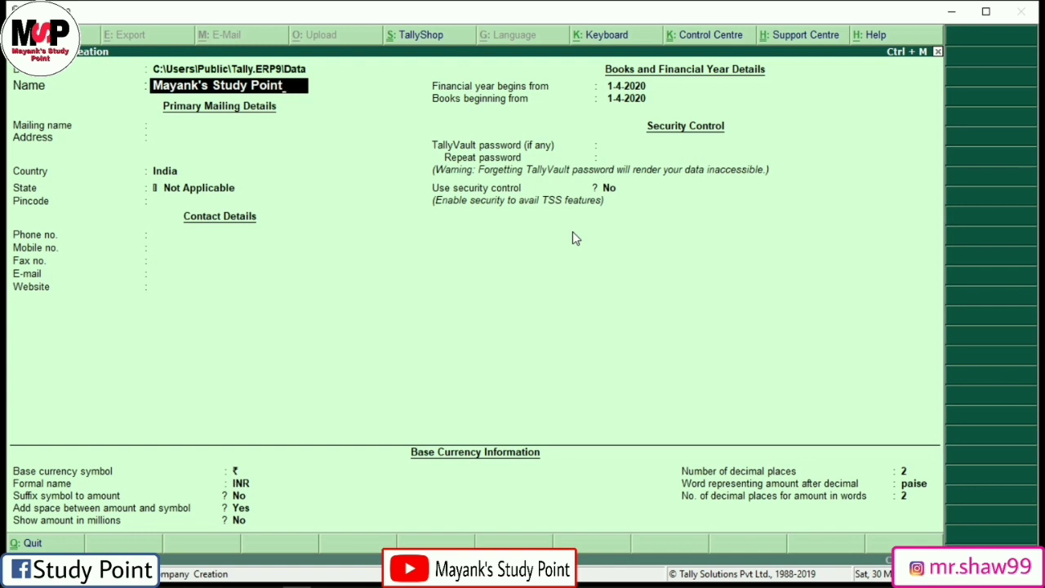
Step: Confirm the name, keep the auto-filled mailing name, and enter Kolkata as the address
{"action": "key", "text": "Return"}
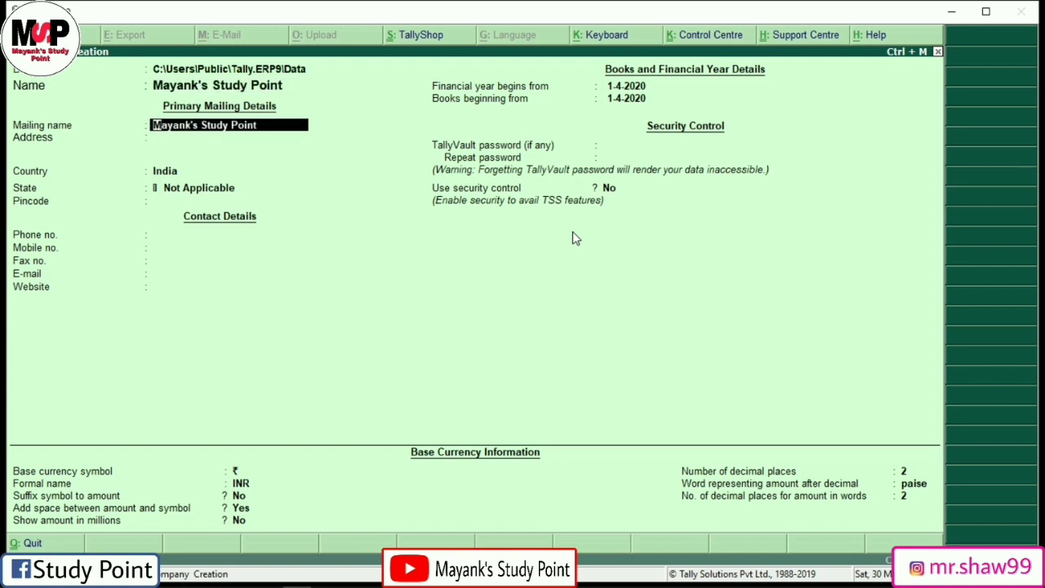
{"action": "key", "text": "Return"}
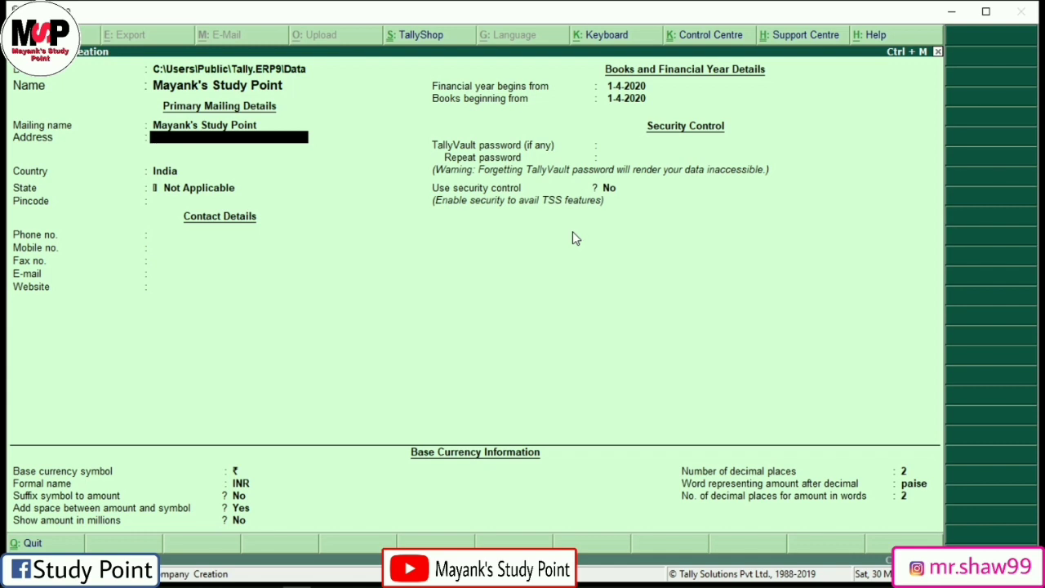
{"action": "type", "text": "Kolkata"}
{"action": "key", "text": "Return"}
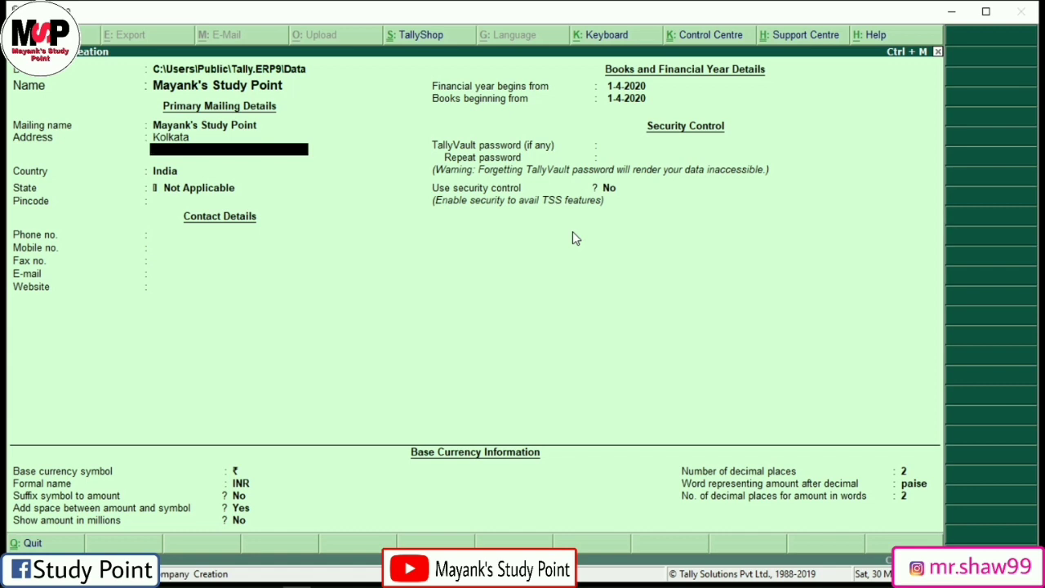
{"action": "key", "text": "Return"}
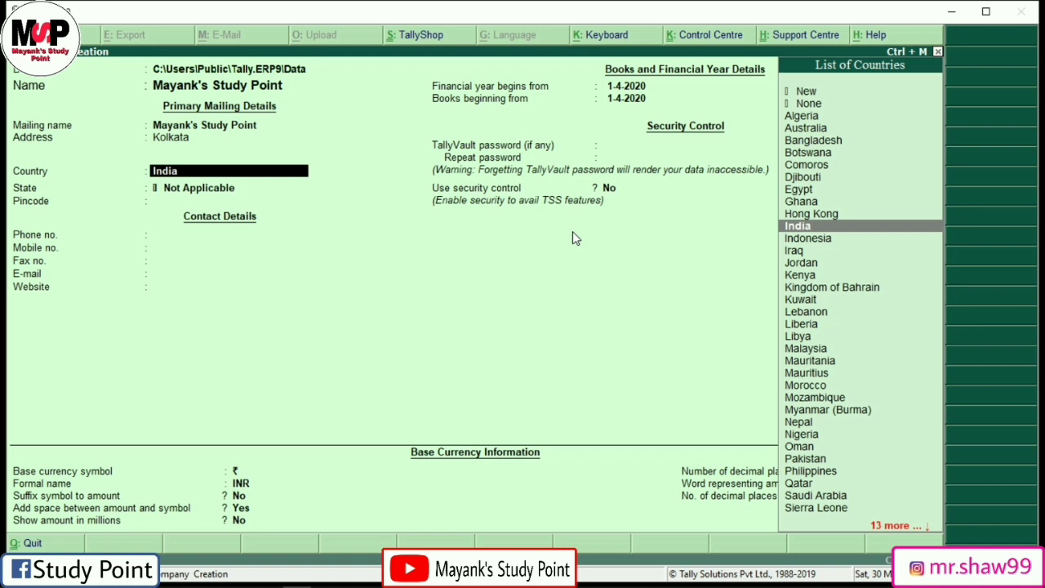
Step: Keep India as country, choose West Bengal as the state, and enter the pincode
{"action": "key", "text": "Return"}
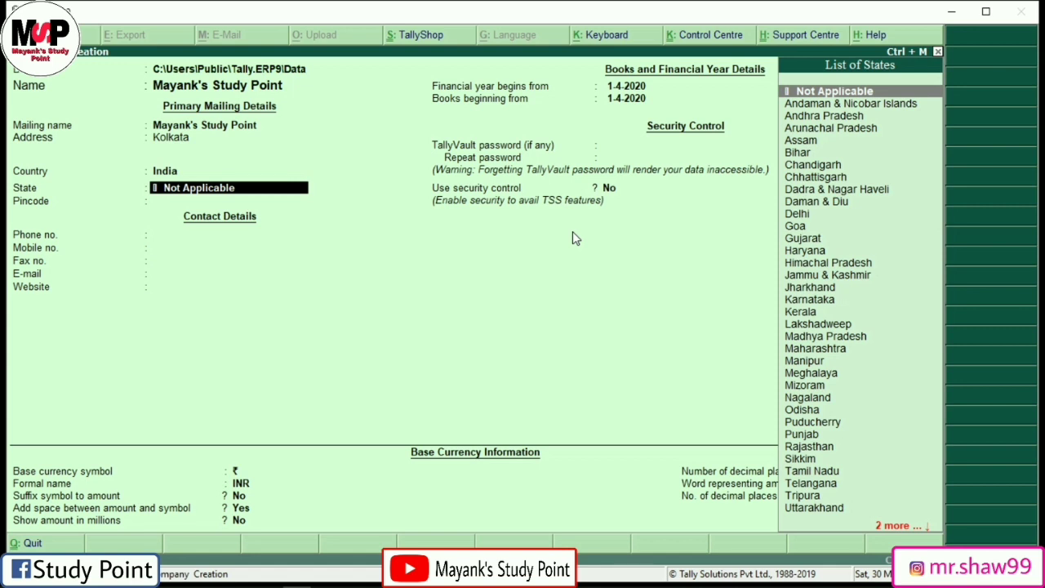
{"action": "type", "text": "We"}
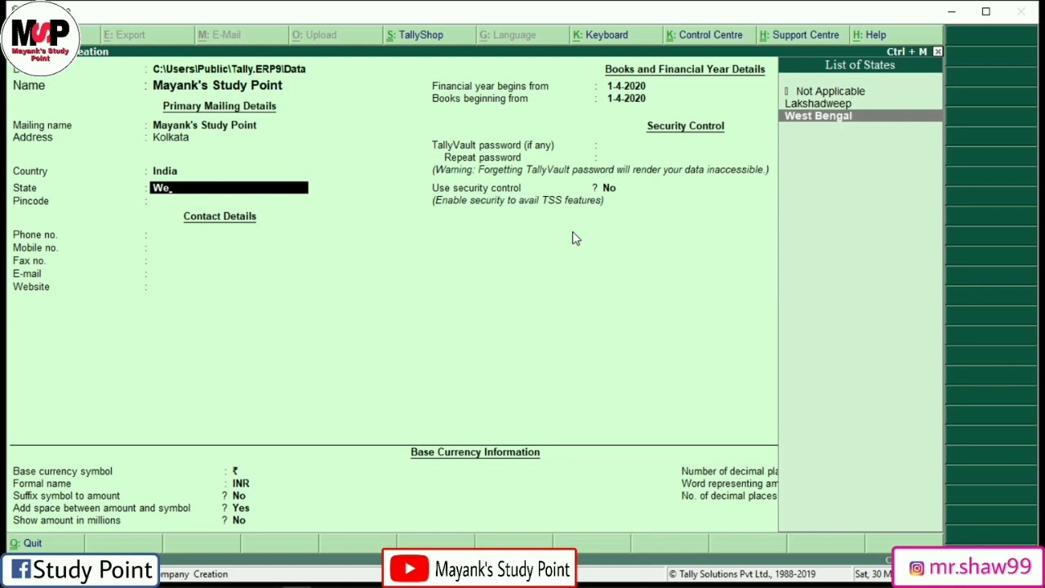
{"action": "key", "text": "Return"}
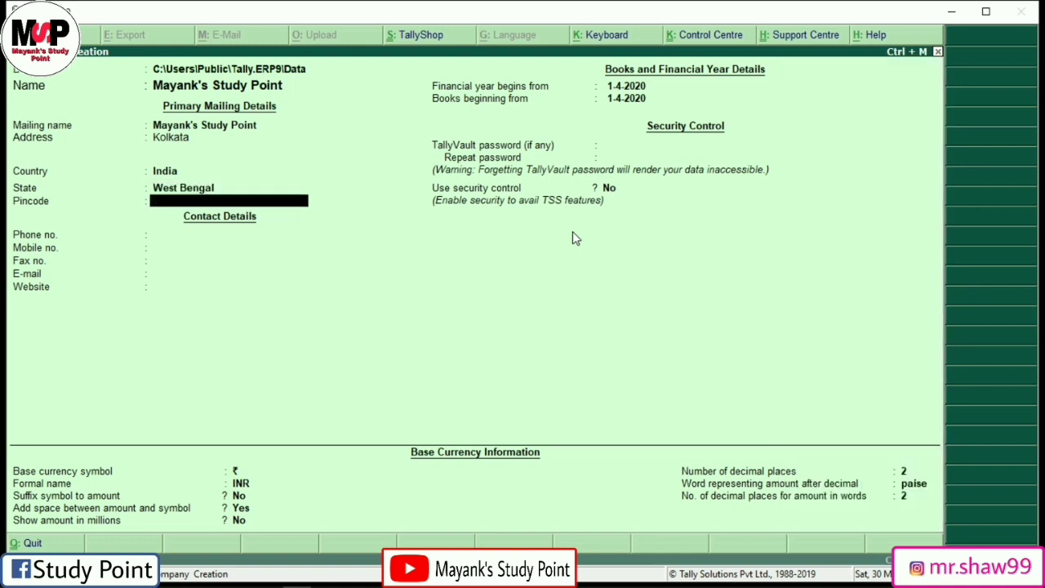
{"action": "type", "text": "713148"}
{"action": "key", "text": "Return"}
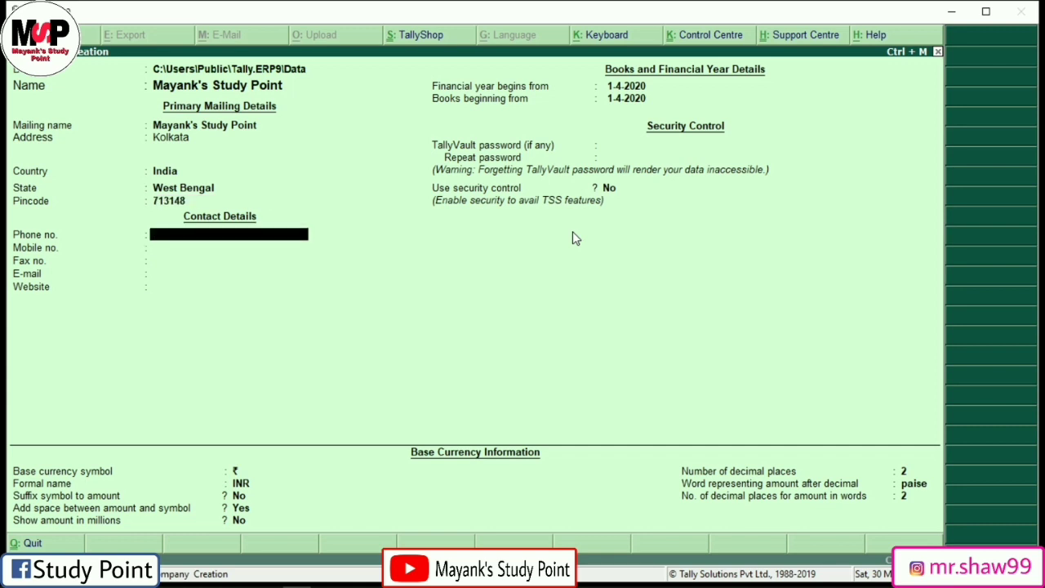
Step: Enter the company's mobile number, correcting a typo, and its e-mail address, skipping phone, fax and website
{"action": "key", "text": "Return"}
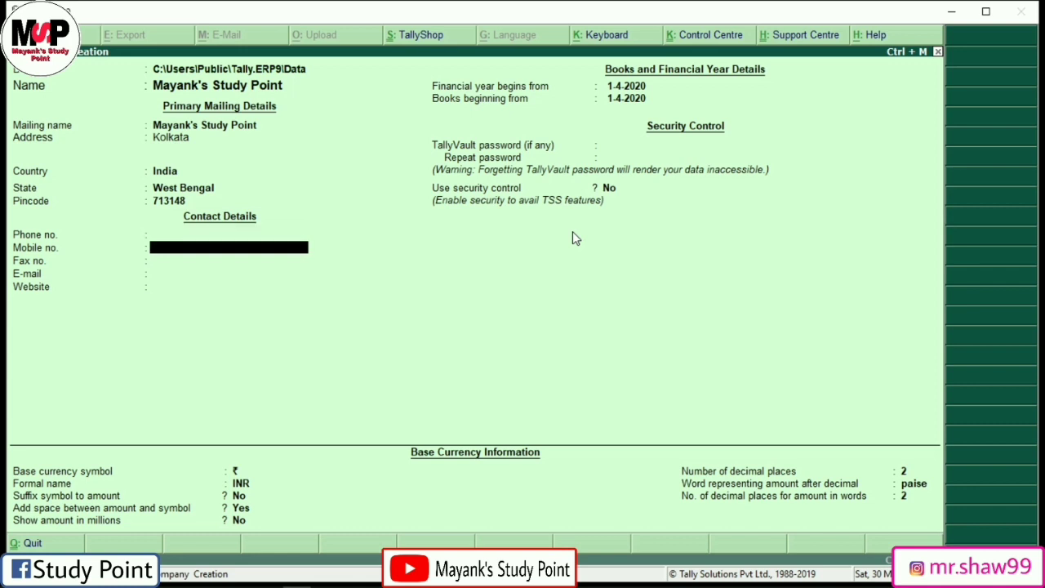
{"action": "key", "text": "Return"}
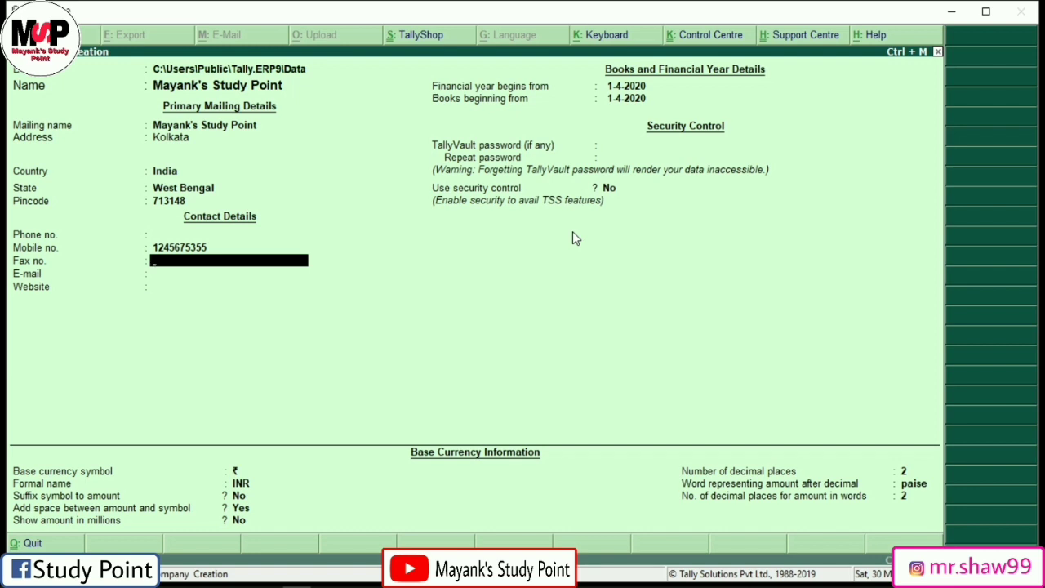
{"action": "key", "text": "Return"}
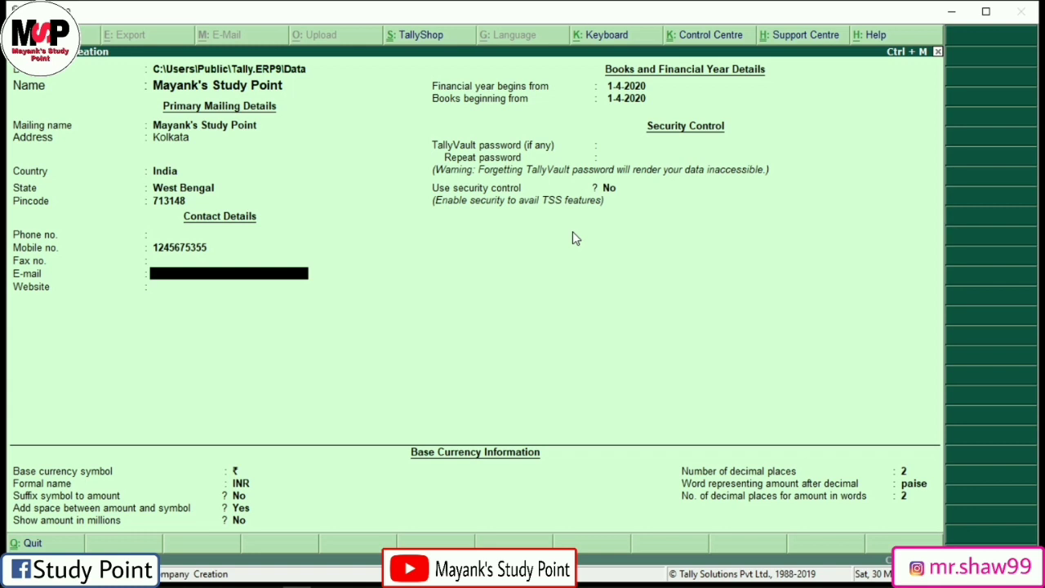
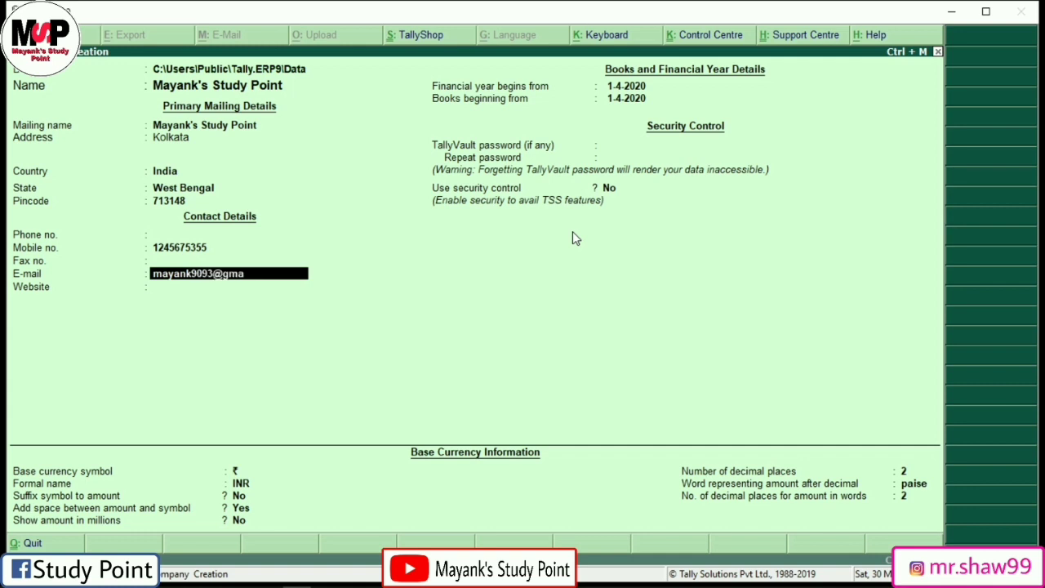
{"action": "key", "text": "Return"}
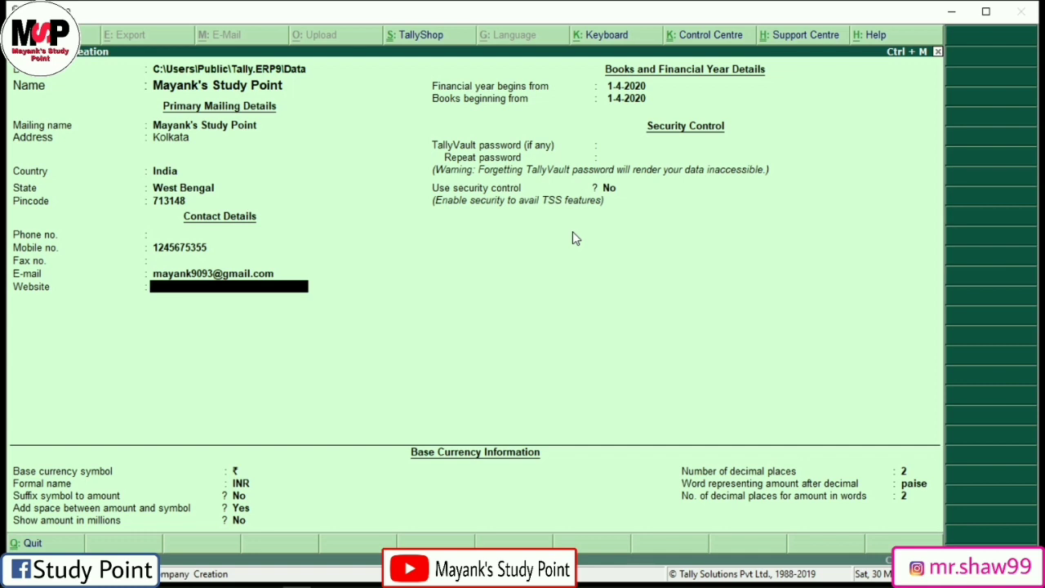
{"action": "key", "text": "Return"}
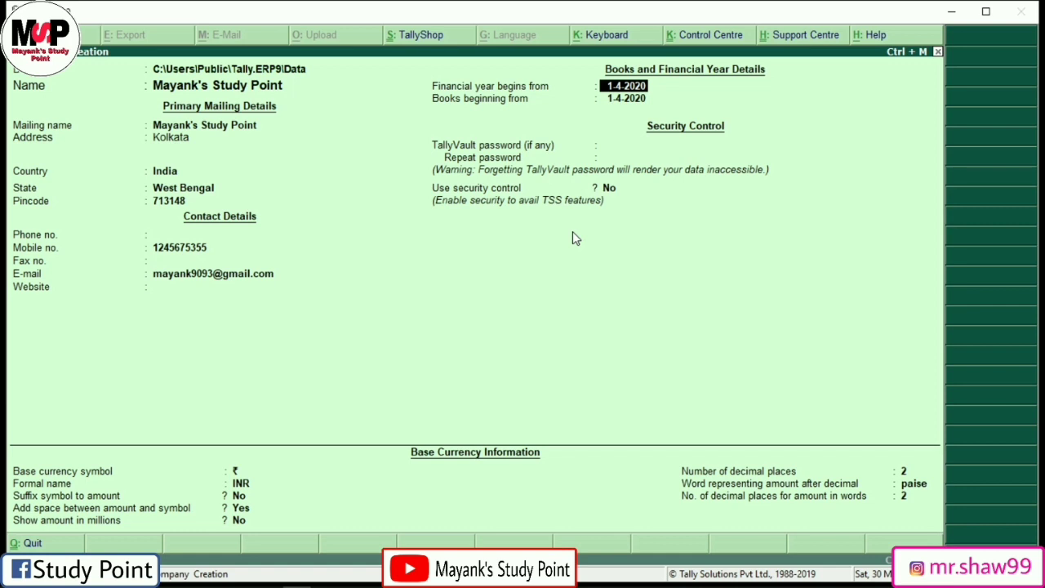
Step: Enter 1-4-2019 as the financial year start and 31-3-2020 as books beginning
{"action": "type", "text": "1-4-2019"}
{"action": "key", "text": "Return"}
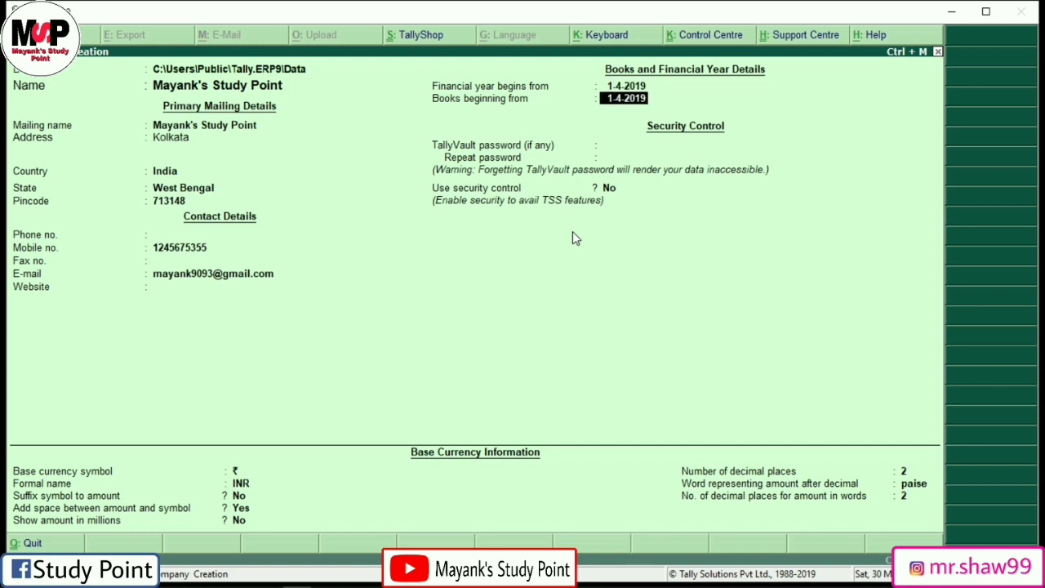
{"action": "type", "text": "31-3-2020"}
{"action": "key", "text": "Return"}
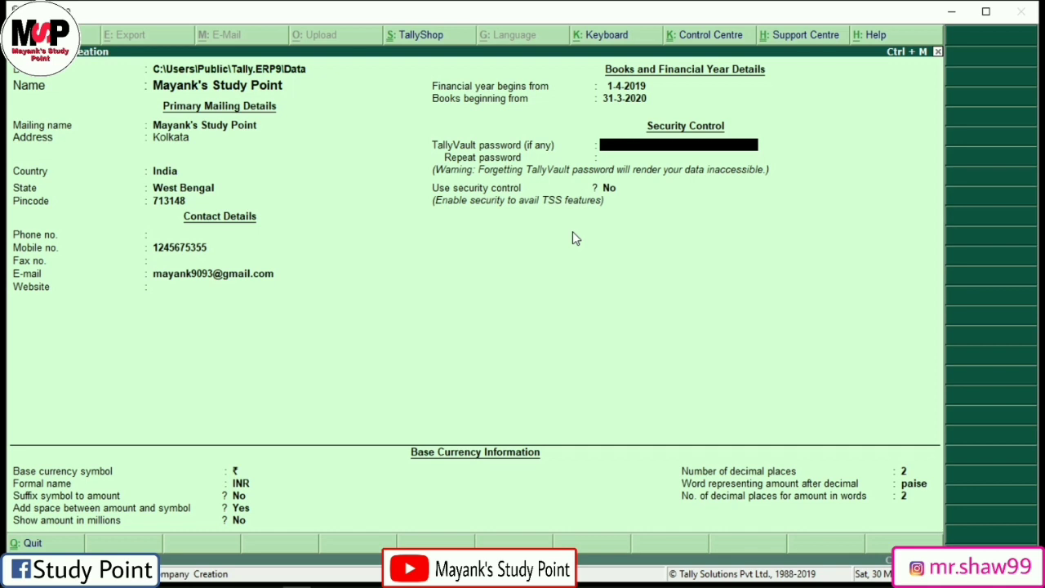
Step: Go back and correct the books beginning date to 1-4-2019
{"action": "key", "text": "BackSpace"}
{"action": "key", "text": "BackSpace"}
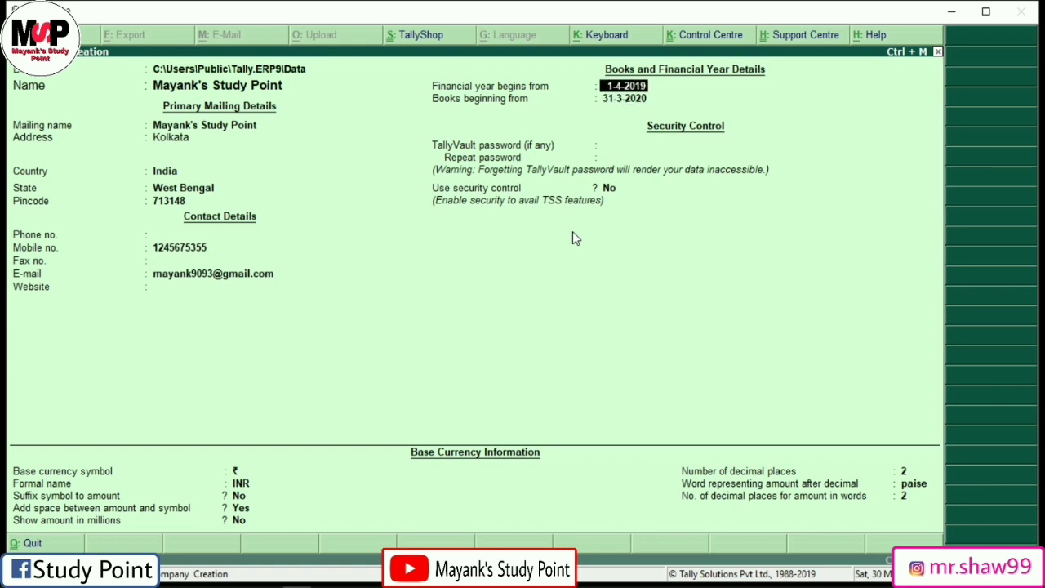
{"action": "key", "text": "Return"}
{"action": "key", "text": "BackSpace"}
{"action": "key", "text": "Return"}
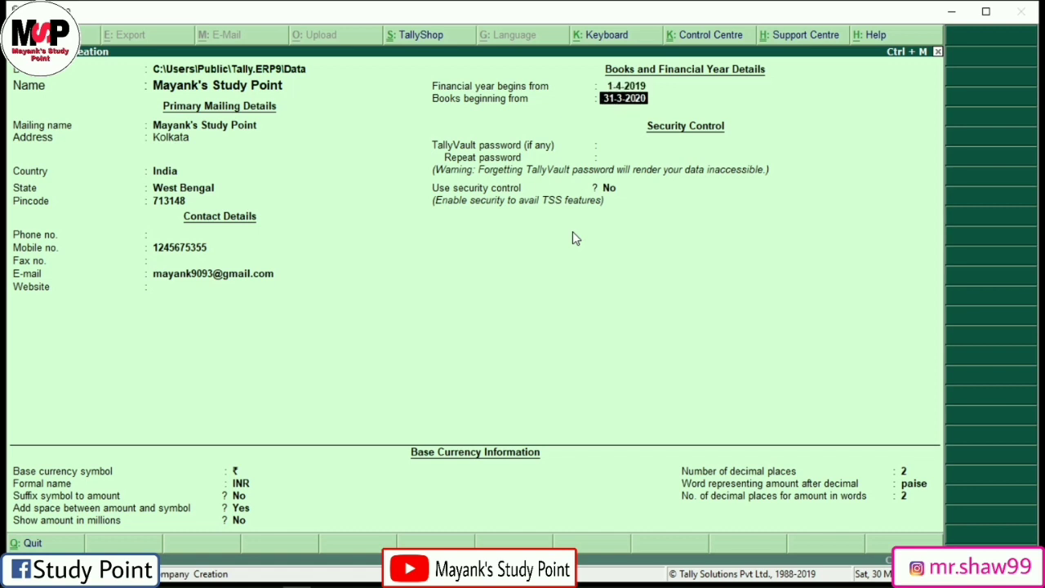
{"action": "type", "text": "1-4-2019"}
{"action": "key", "text": "Return"}
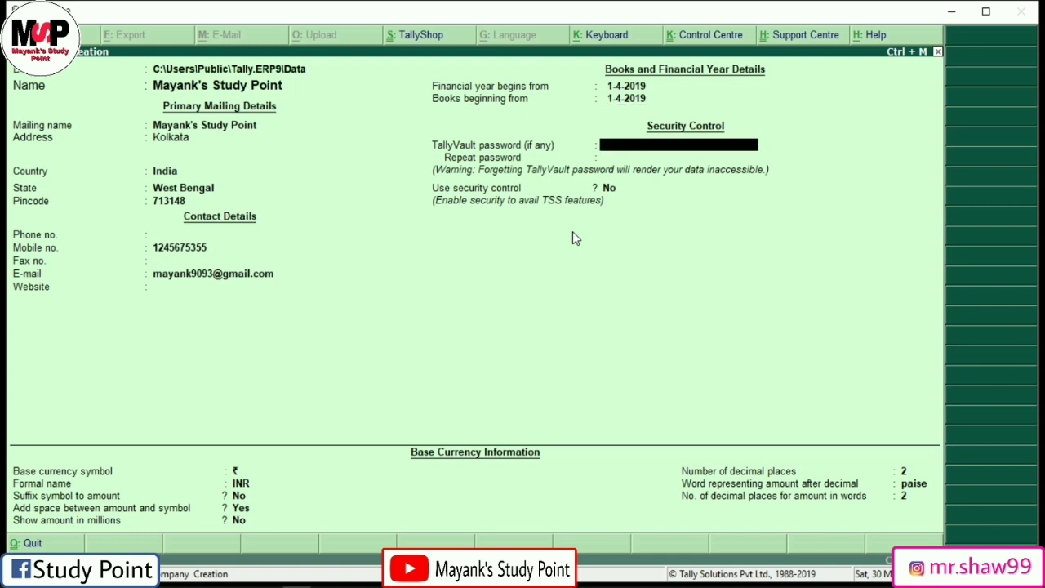
Step: Enter and repeat a TallyVault password for the company
{"action": "key", "text": "Return"}
{"action": "key", "text": "BackSpace"}
{"action": "type", "text": "*****"}
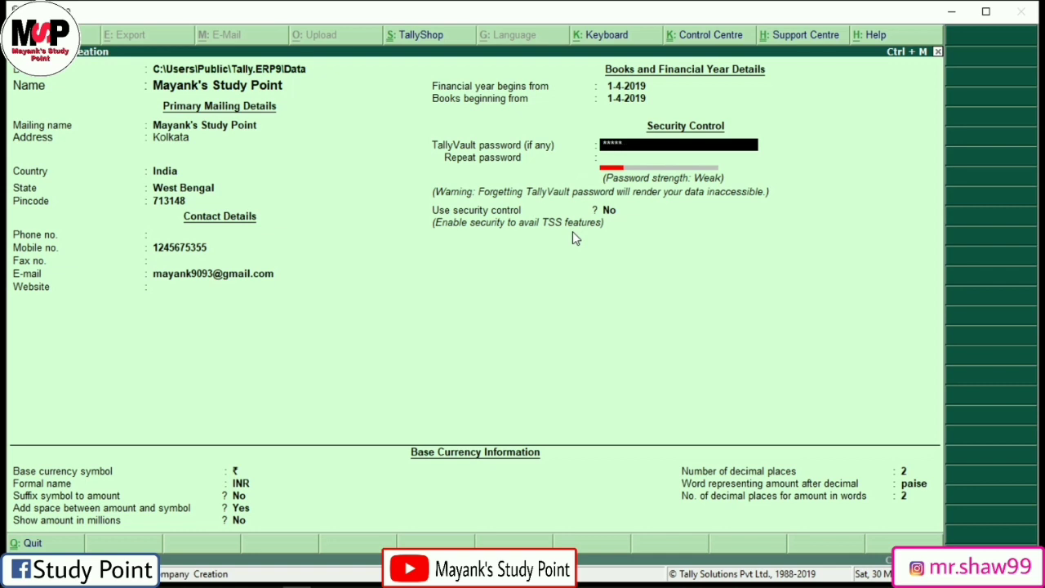
{"action": "key", "text": "Return"}
{"action": "type", "text": "**"}
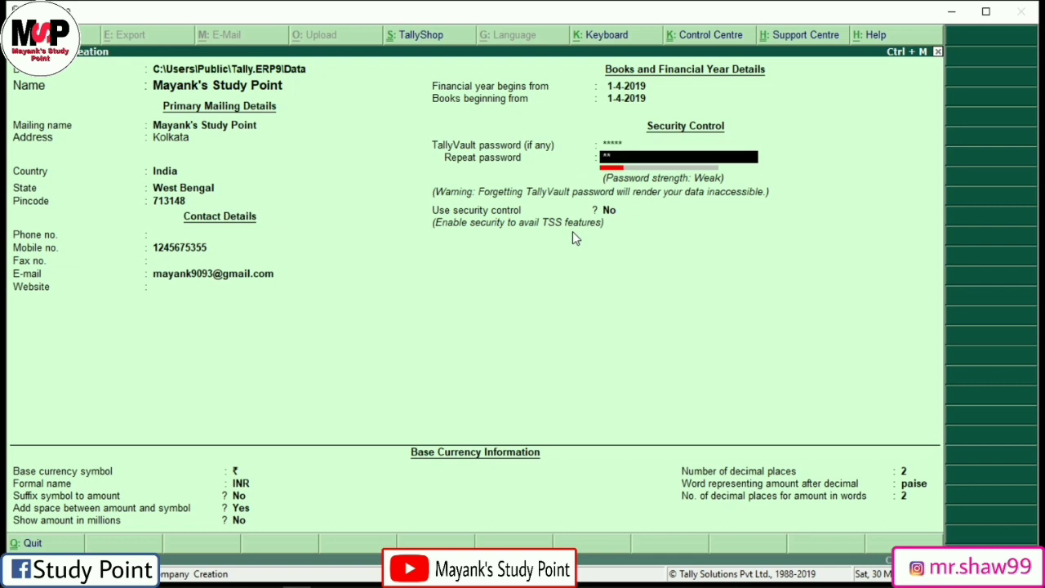
{"action": "type", "text": "***"}
{"action": "key", "text": "Return"}
Step: Clear the vault password again and set Use security control to Yes
{"action": "key", "text": "Return"}
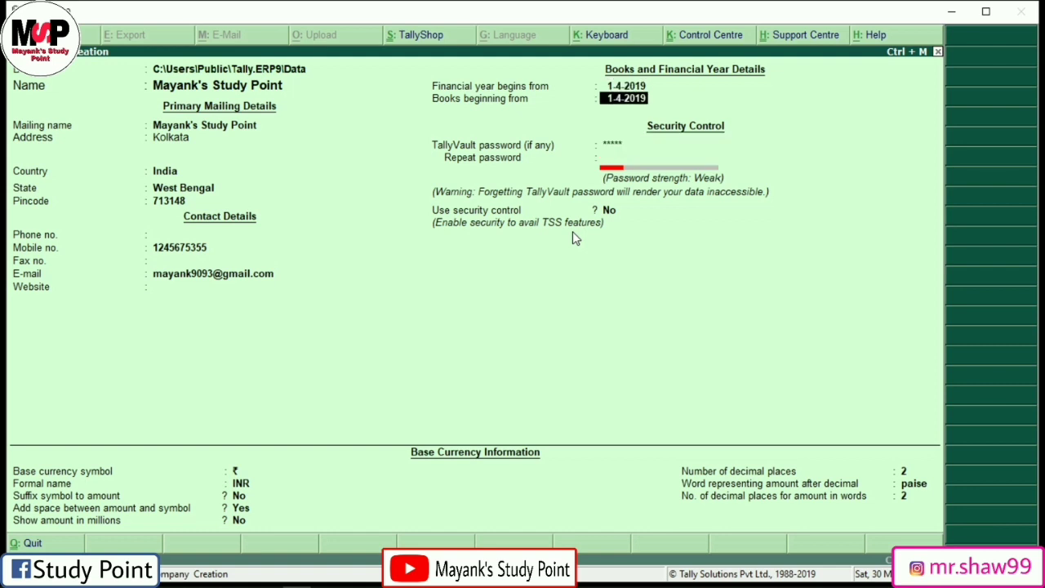
{"action": "key", "text": "Return"}
{"action": "key", "text": "BackSpace"}
{"action": "key", "text": "Return"}
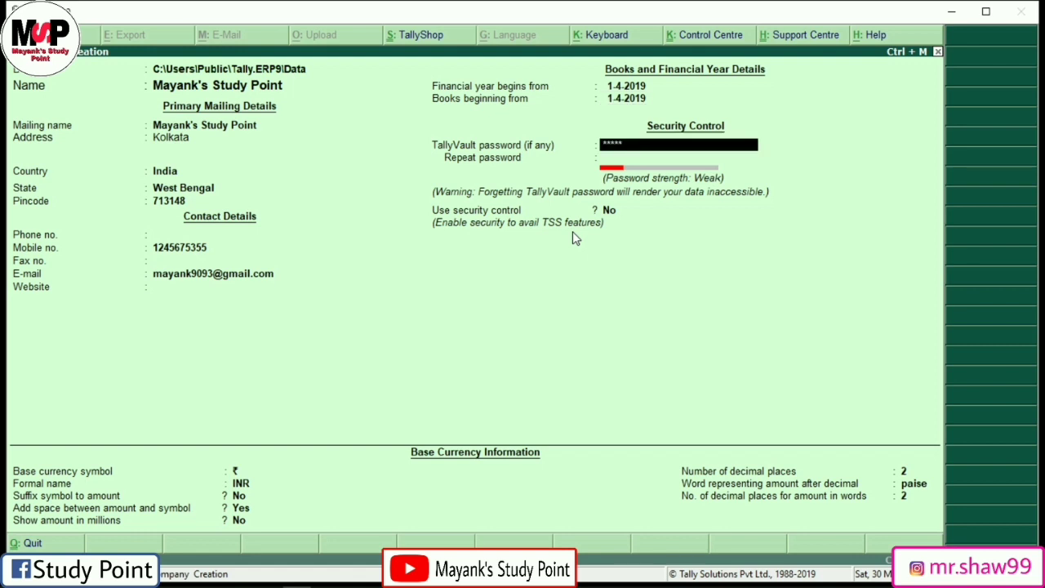
{"action": "key", "text": "Return"}
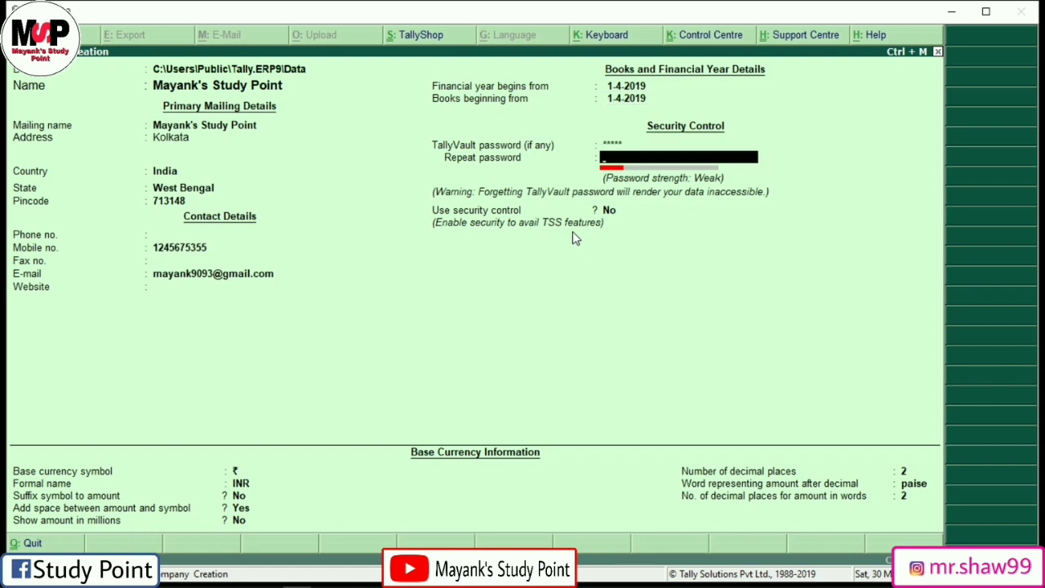
{"action": "key", "text": "BackSpace"}
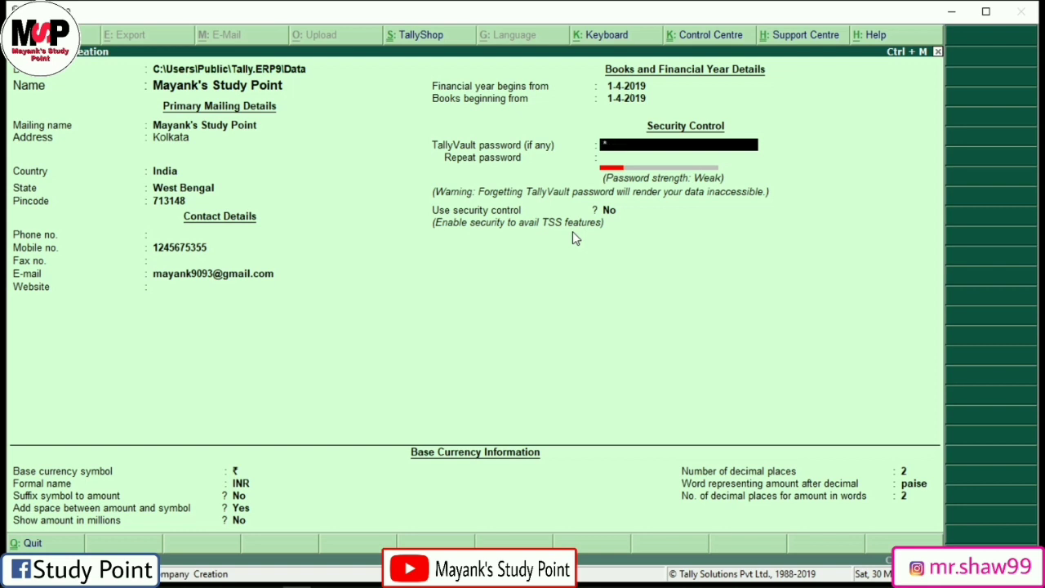
{"action": "key", "text": "BackSpace"}
{"action": "key", "text": "Return"}
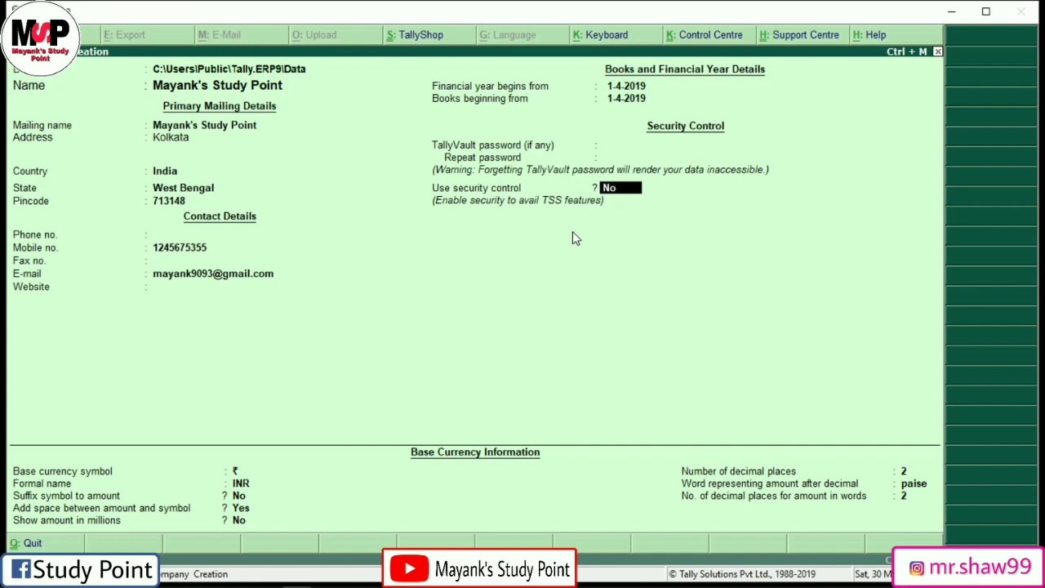
{"action": "type", "text": "y"}
{"action": "key", "text": "Return"}
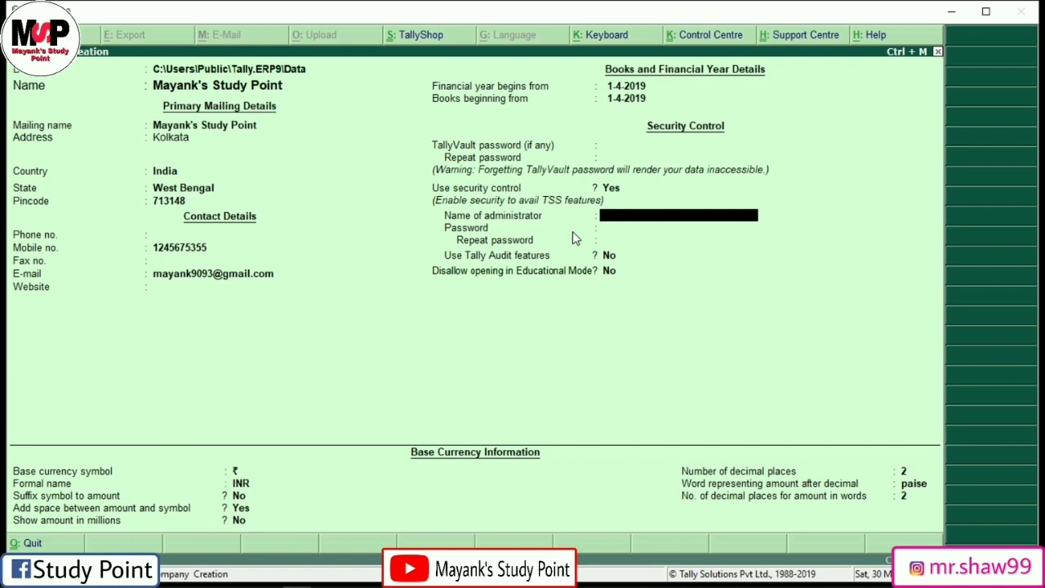
Step: Set security control to No and accept ₹ / INR base currency settings
{"action": "key", "text": "BackSpace"}
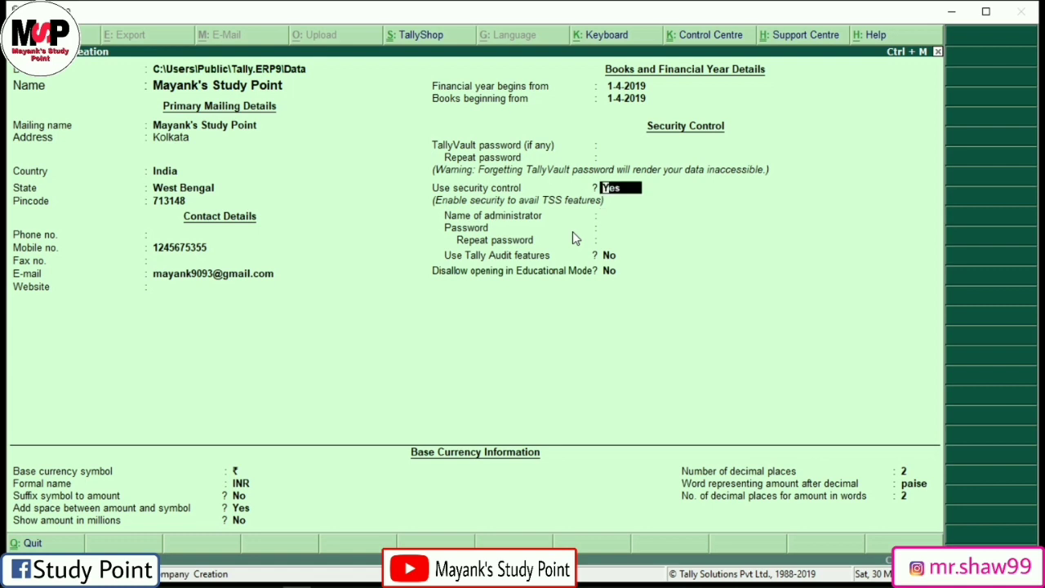
{"action": "key", "text": "n"}
{"action": "key", "text": "Return"}
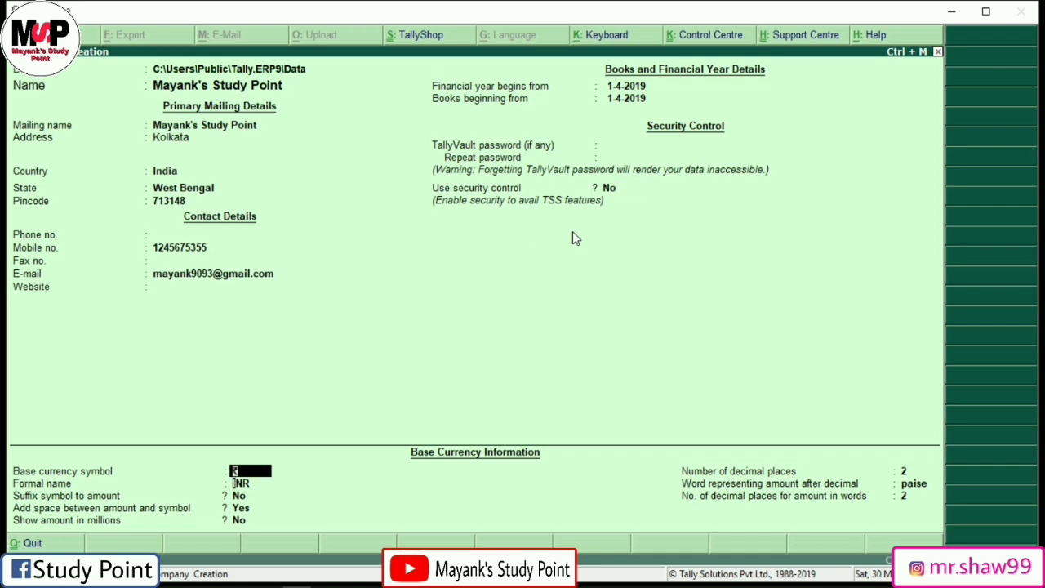
{"action": "key", "text": "Return"}
{"action": "key", "text": "Return"}
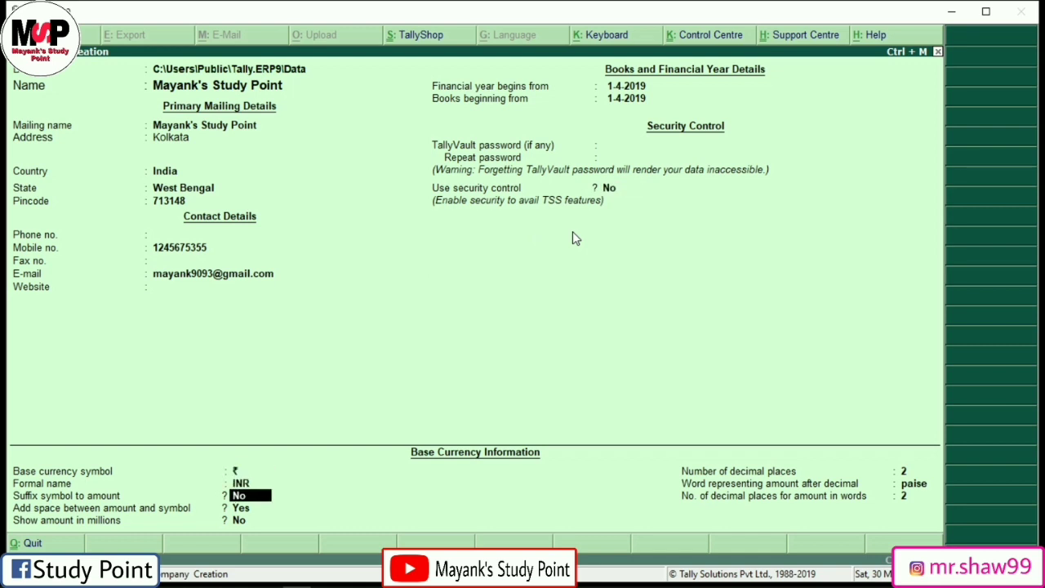
{"action": "key", "text": "Return"}
{"action": "key", "text": "Return"}
{"action": "key", "text": "Return"}
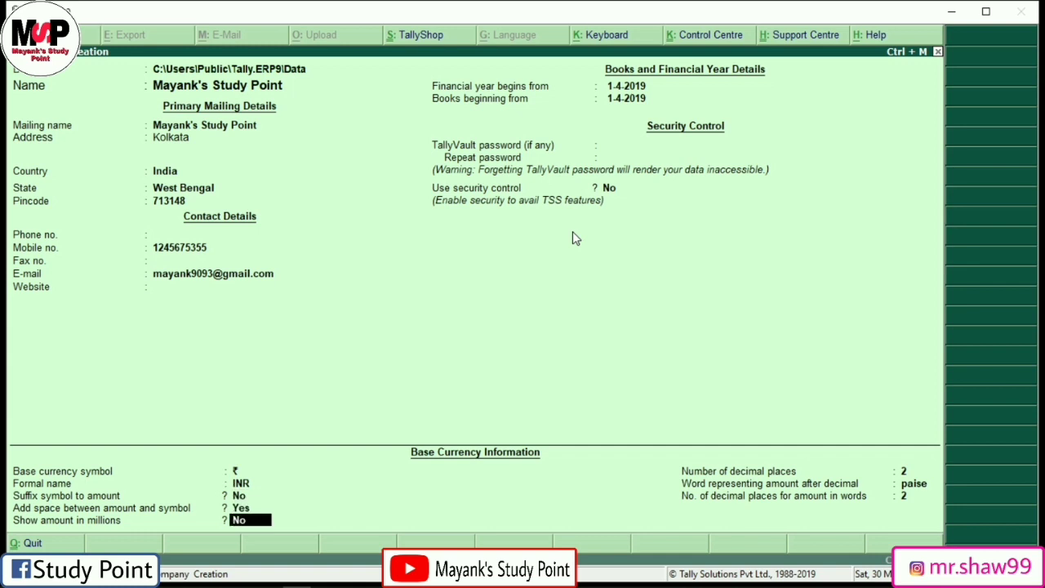
{"action": "key", "text": "Return"}
{"action": "key", "text": "Return"}
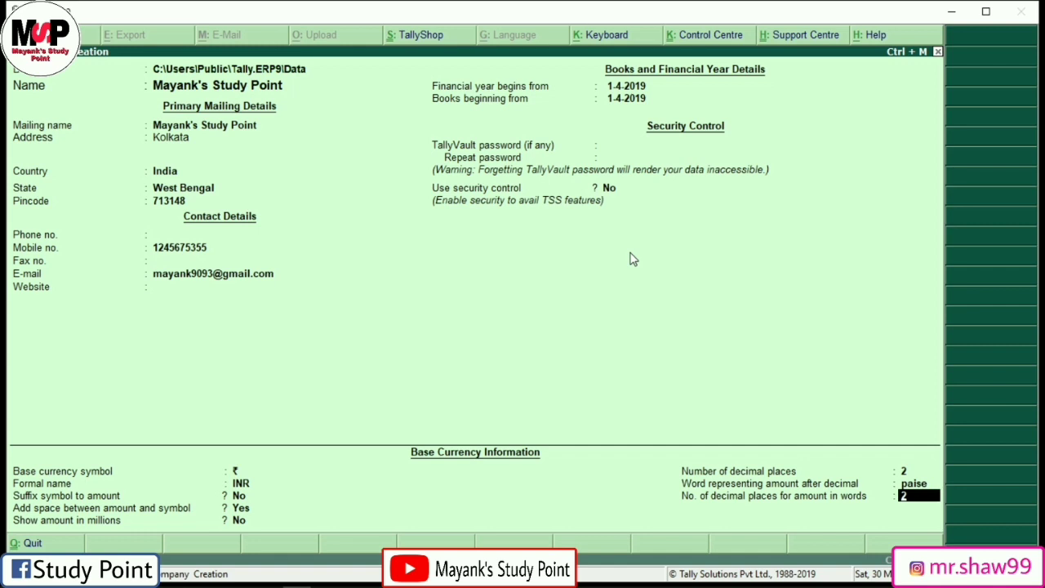
Step: Review the form fields and return to the last currency setting
{"action": "key", "text": "Up"}
{"action": "key", "text": "Up"}
{"action": "key", "text": "Up"}
{"action": "key", "text": "Up"}
{"action": "key", "text": "Up"}
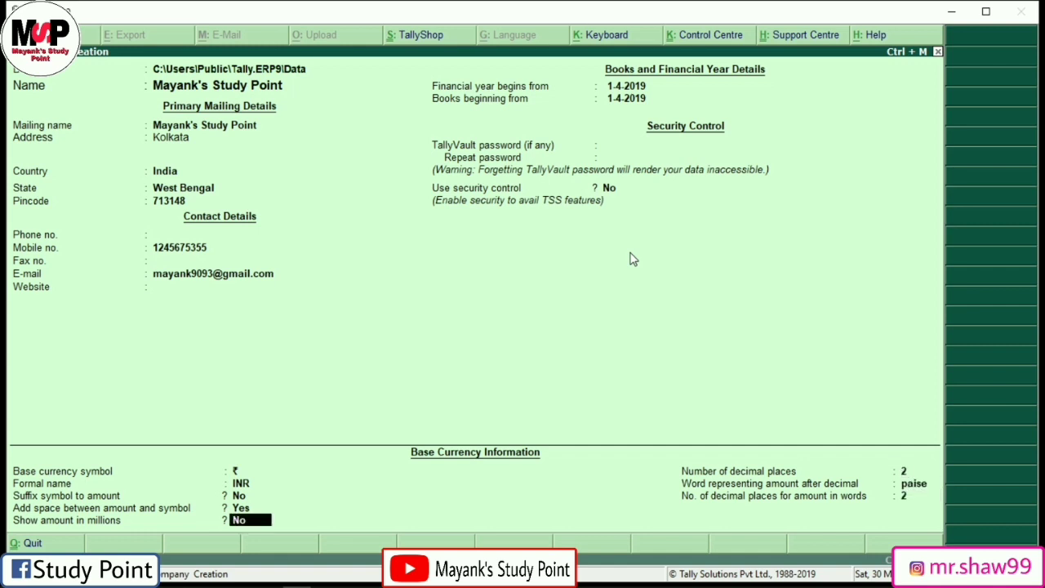
{"action": "key", "text": "Up"}
{"action": "key", "text": "Up"}
{"action": "key", "text": "Up"}
{"action": "key", "text": "Up"}
{"action": "key", "text": "Up"}
{"action": "key", "text": "Up"}
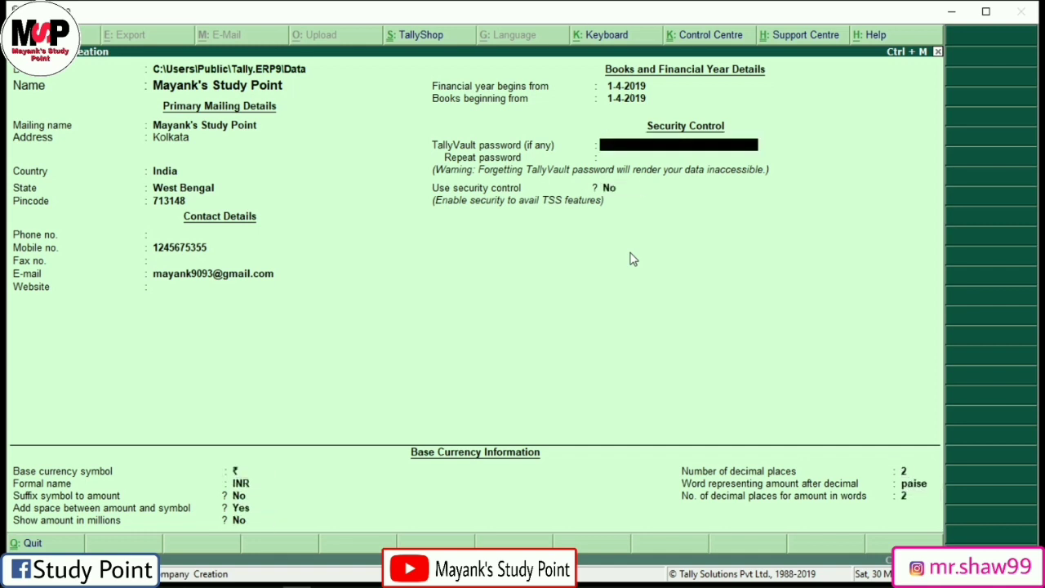
{"action": "key", "text": "Up"}
{"action": "key", "text": "Up"}
{"action": "key", "text": "Up"}
{"action": "key", "text": "Up"}
{"action": "key", "text": "Up"}
{"action": "key", "text": "Up"}
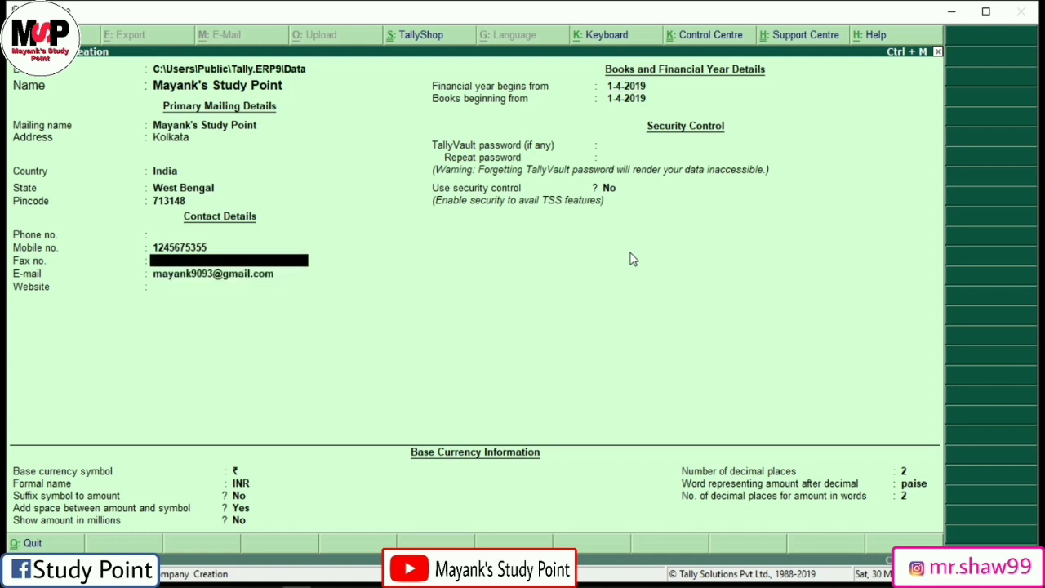
{"action": "key", "text": "Down"}
{"action": "key", "text": "Down"}
{"action": "key", "text": "Down"}
{"action": "key", "text": "Down"}
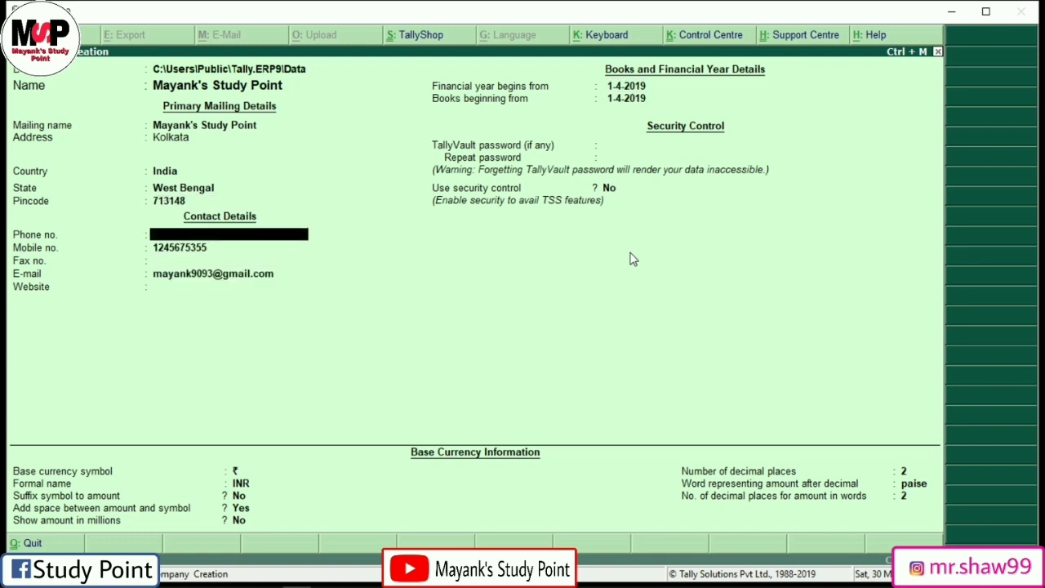
{"action": "key", "text": "Down"}
{"action": "key", "text": "Down"}
{"action": "key", "text": "Down"}
{"action": "key", "text": "Down"}
{"action": "key", "text": "Down"}
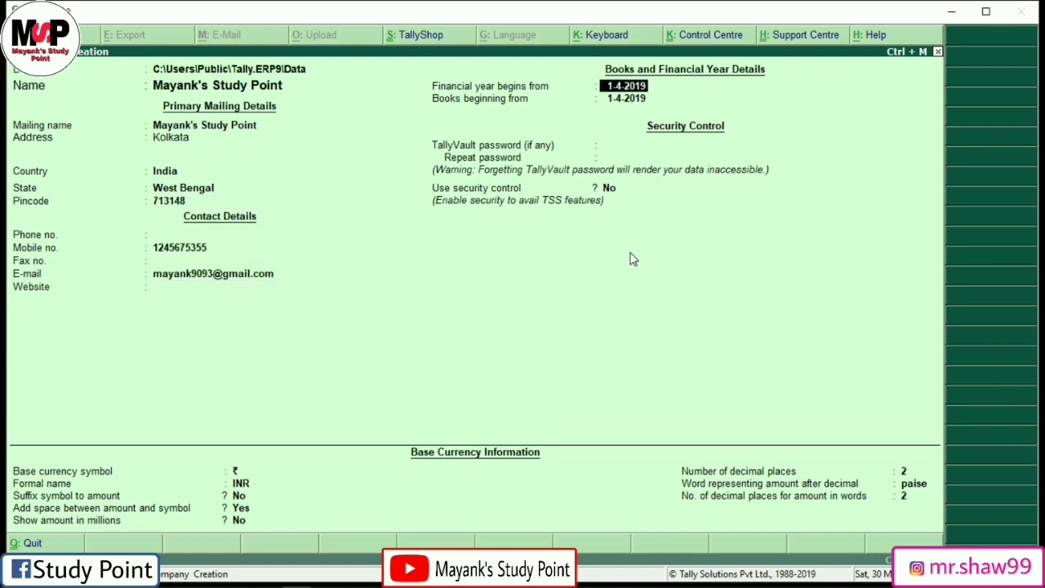
{"action": "key", "text": "Down"}
{"action": "key", "text": "Down"}
{"action": "key", "text": "Down"}
{"action": "key", "text": "Down"}
{"action": "key", "text": "Down"}
{"action": "key", "text": "Down"}
{"action": "key", "text": "Down"}
{"action": "key", "text": "Down"}
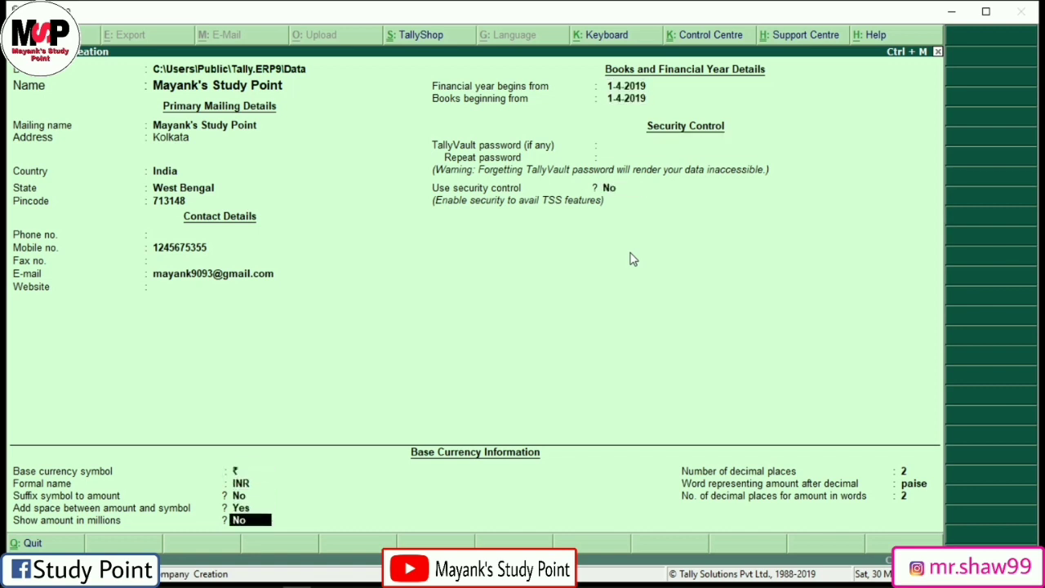
Step: Accept the form to create Mayank's Study Point for period 1-4-2019 to 31-3-2020
{"action": "key", "text": "Return"}
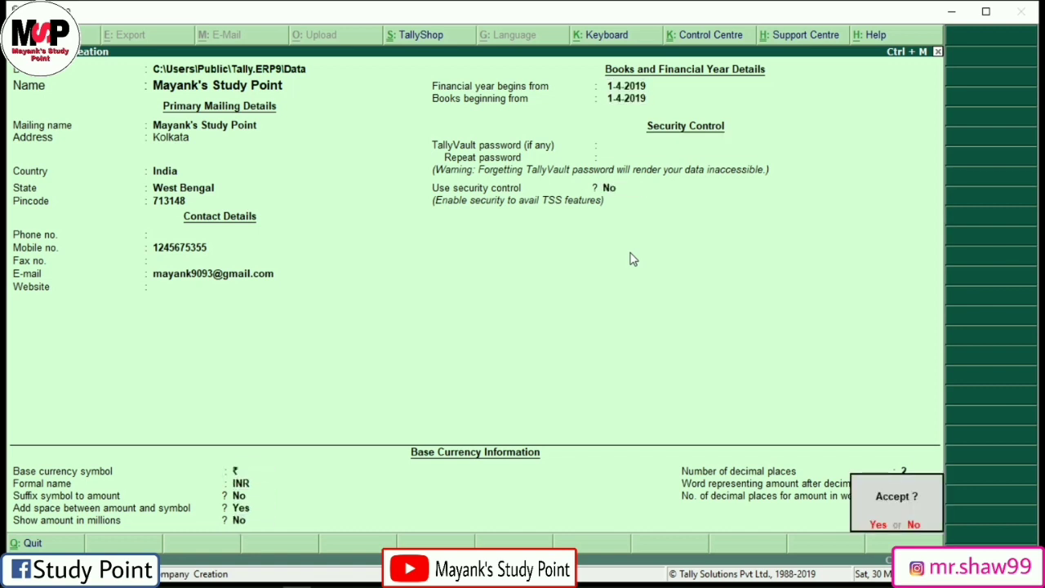
{"action": "key", "text": "Return"}
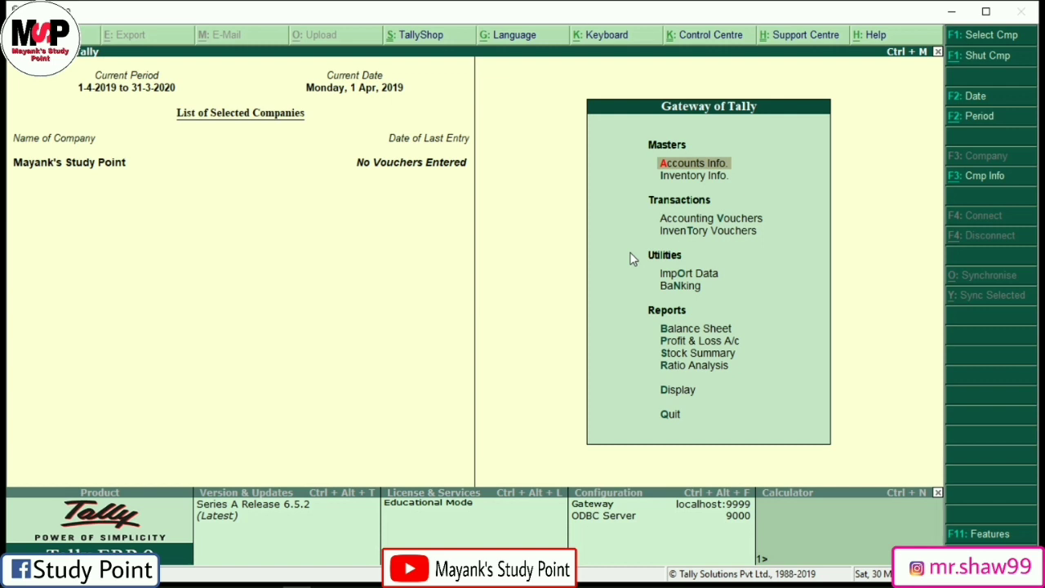
Step: Go to Accounts Info. > Ledgers and start a Single Ledger creation
{"action": "key", "text": "Return"}
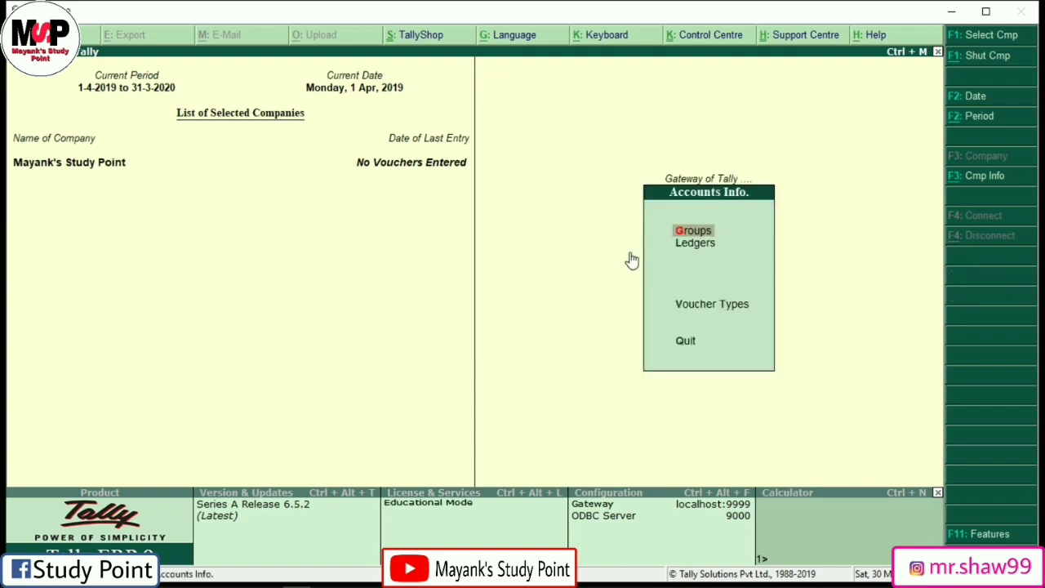
{"action": "key", "text": "l"}
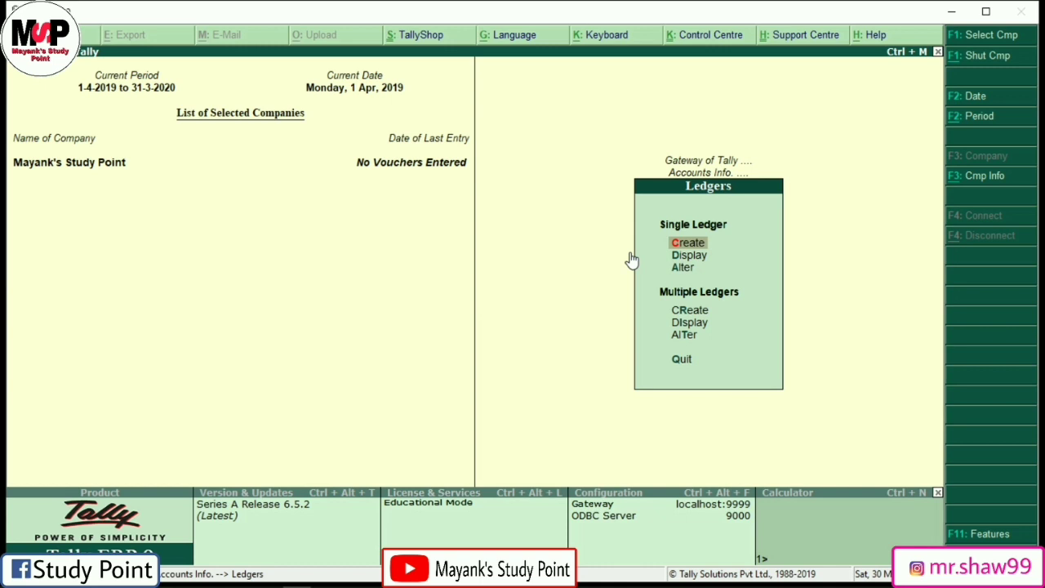
{"action": "key", "text": "Return"}
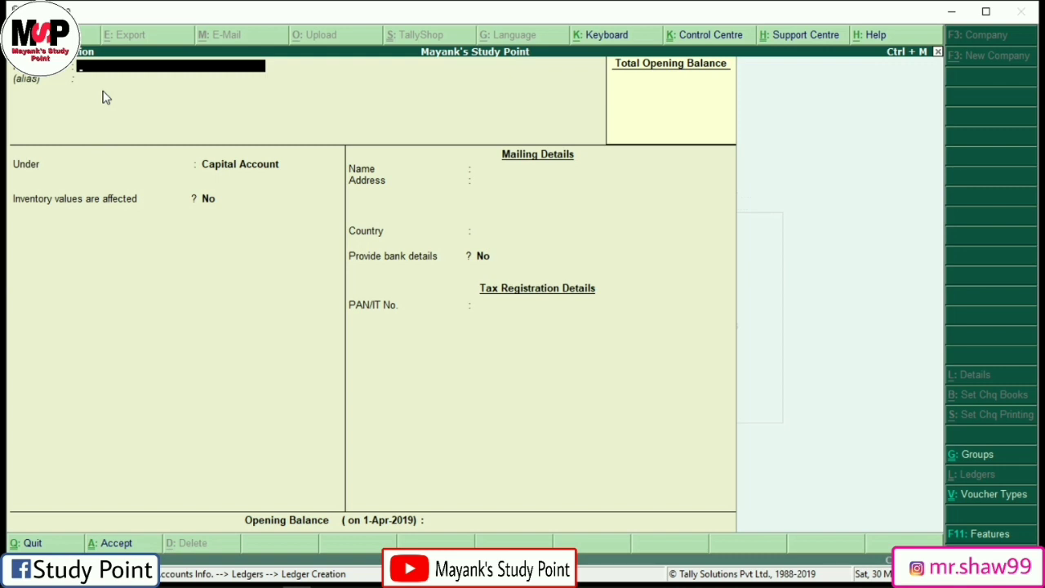
Step: Add the Capital A/c ledger under Capital Account with a 28,900 Cr opening balance and save it
{"action": "type", "text": "Capital a/c"}
{"action": "key", "text": "Return"}
{"action": "key", "text": "Return"}
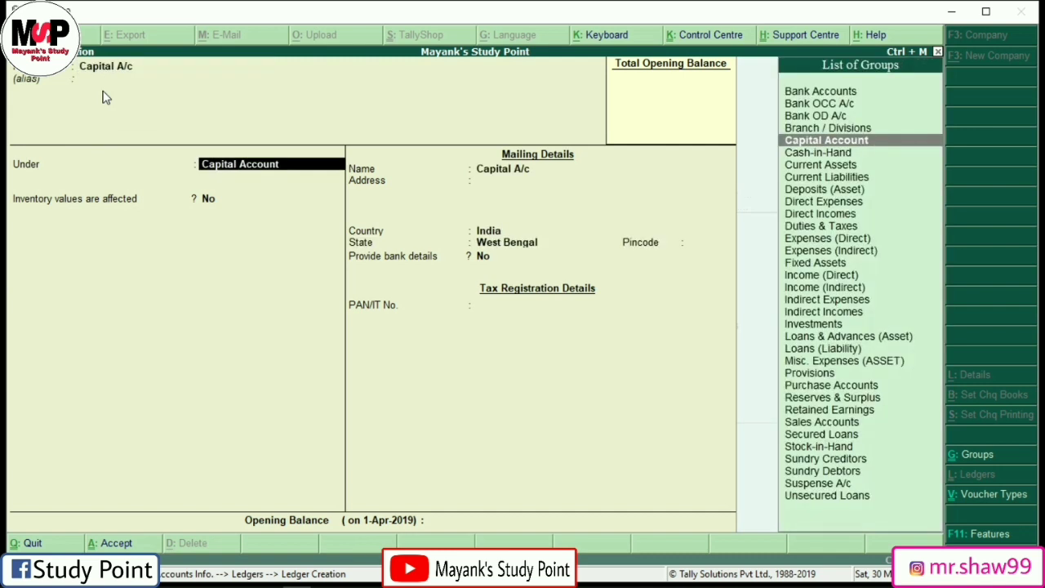
{"action": "key", "text": "Return"}
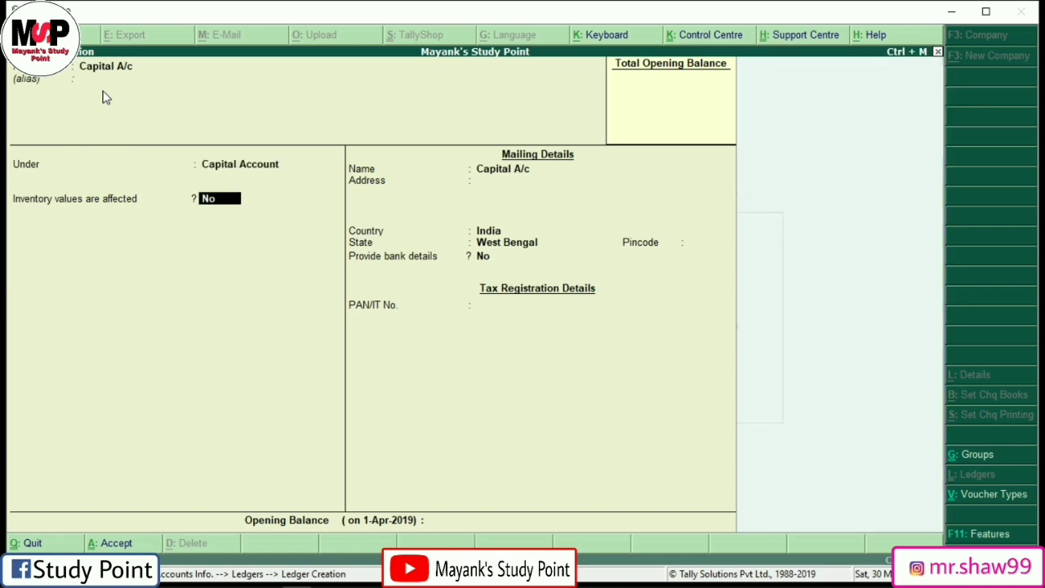
{"action": "key", "text": "Return"}
{"action": "key", "text": "Return"}
{"action": "key", "text": "Return"}
{"action": "key", "text": "Return"}
{"action": "key", "text": "Return"}
{"action": "key", "text": "Return"}
{"action": "key", "text": "Return"}
{"action": "key", "text": "Return"}
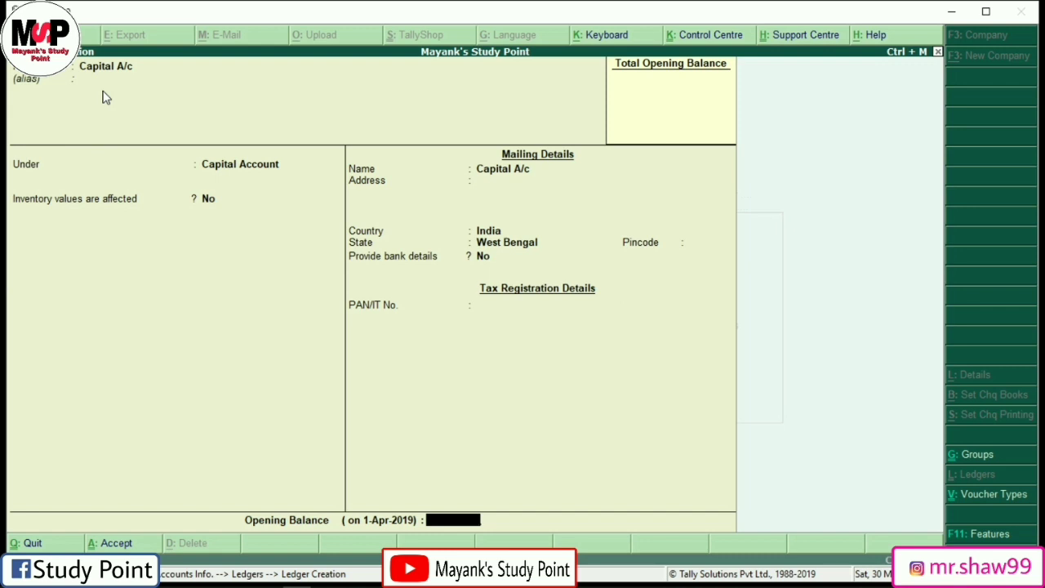
{"action": "type", "text": "28900"}
{"action": "key", "text": "Return"}
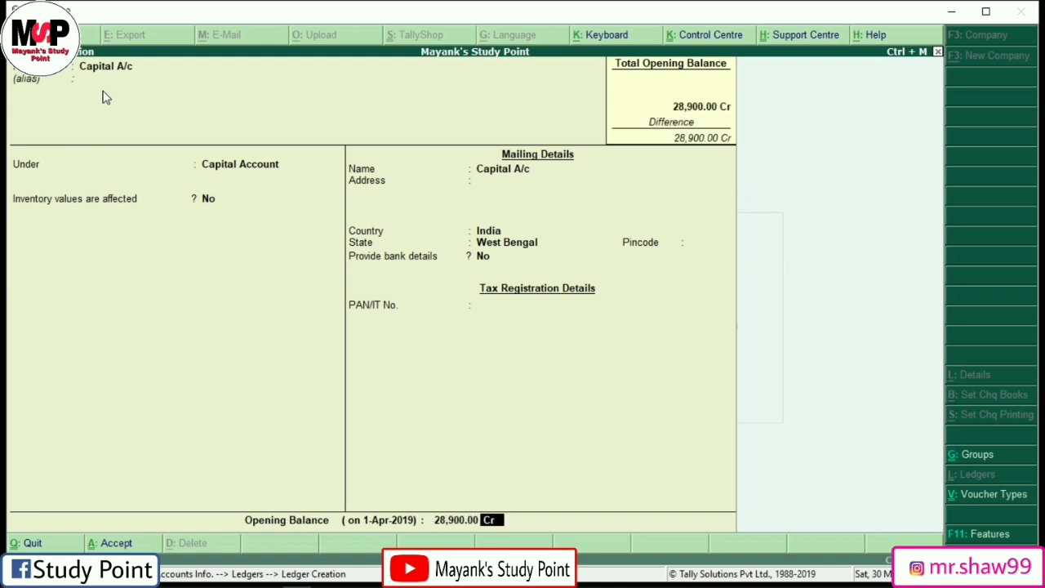
{"action": "key", "text": "Return"}
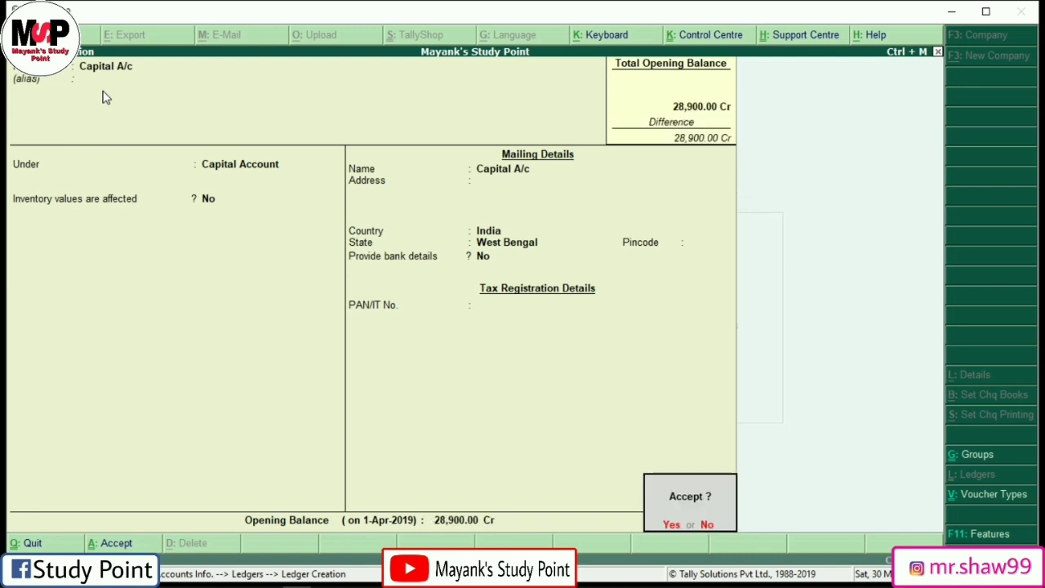
{"action": "key", "text": "Return"}
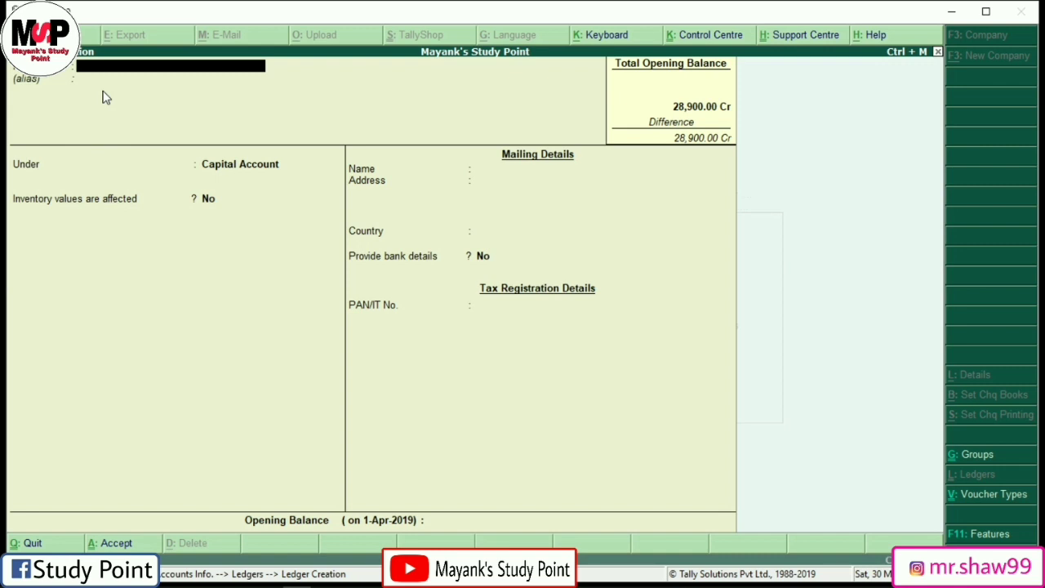
Step: Enter Purchase A/c under Purchase Accounts, inventory affected, with a 46,500 Dr opening balance
{"action": "type", "text": "Purchase a/c"}
{"action": "key", "text": "Return"}
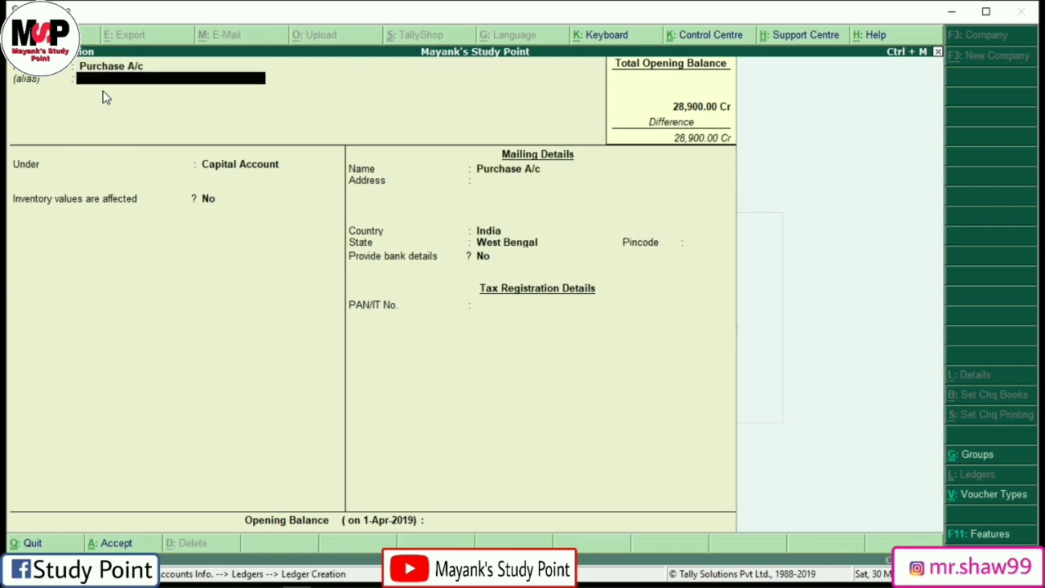
{"action": "key", "text": "Return"}
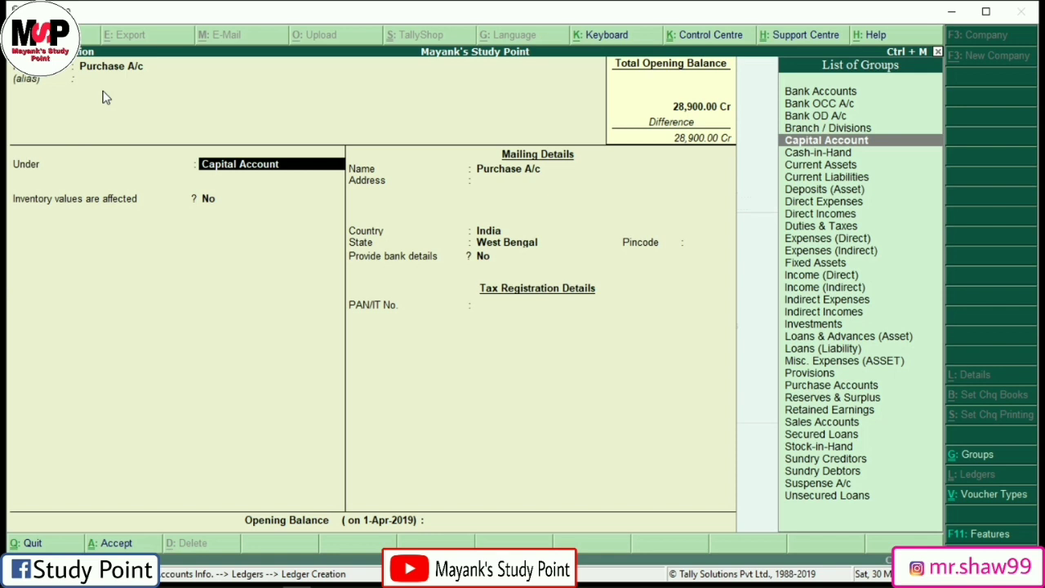
{"action": "type", "text": "Pu"}
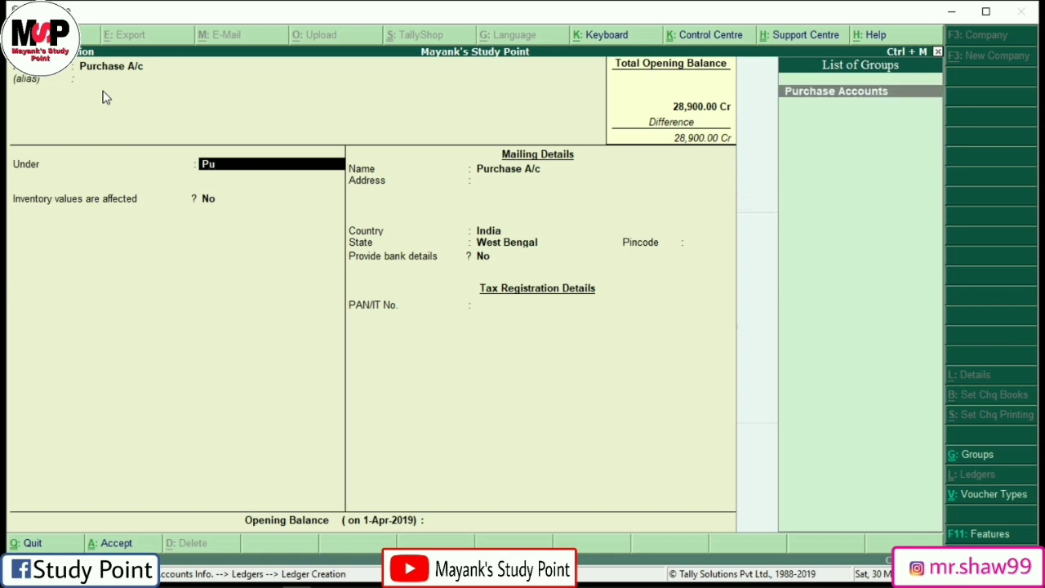
{"action": "key", "text": "Return"}
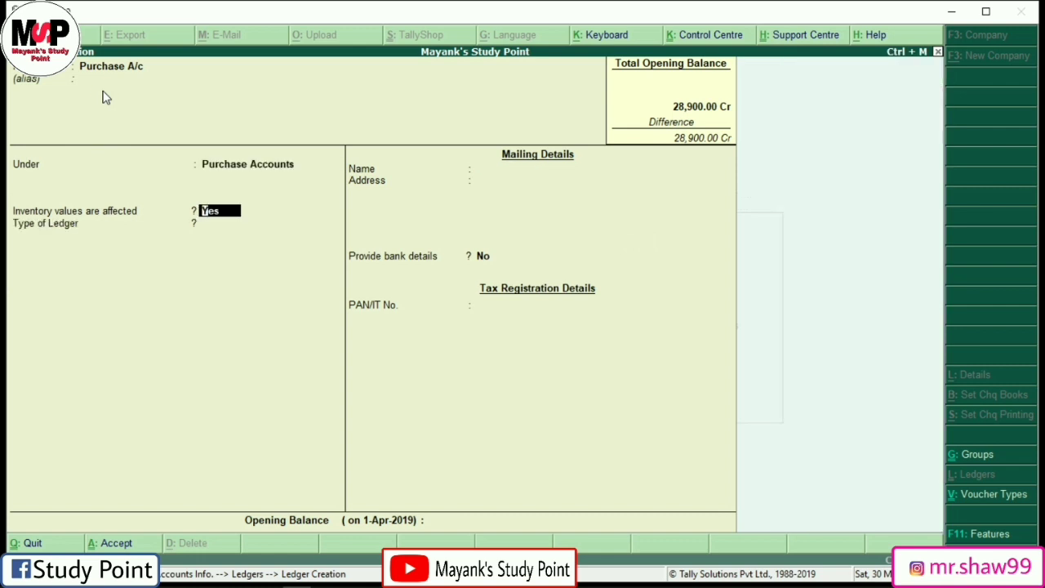
{"action": "key", "text": "Return"}
{"action": "key", "text": "Return"}
{"action": "key", "text": "Return"}
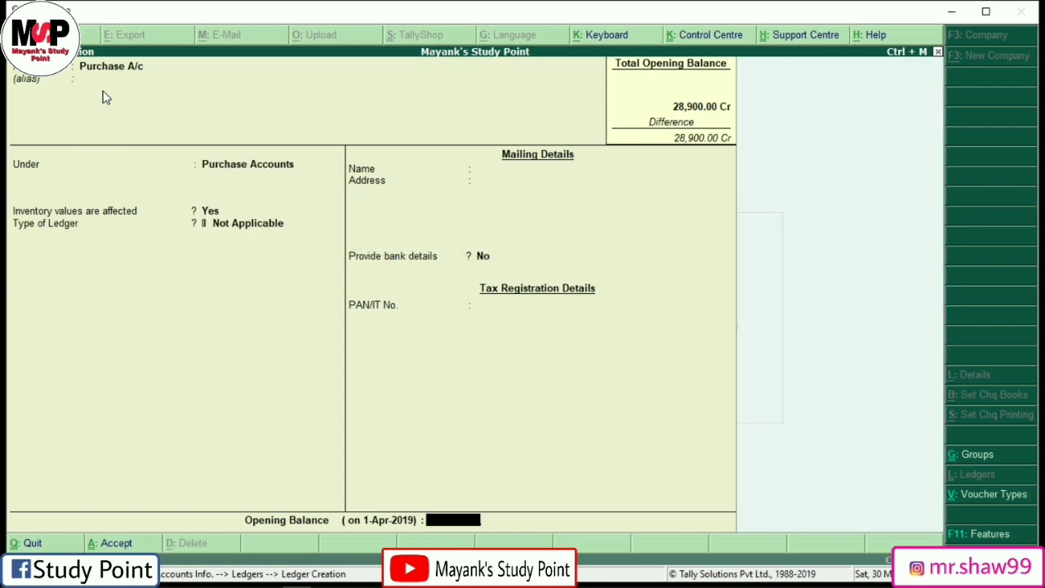
{"action": "type", "text": "46,"}
{"action": "type", "text": "500"}
{"action": "key", "text": "Return"}
{"action": "key", "text": "Return"}
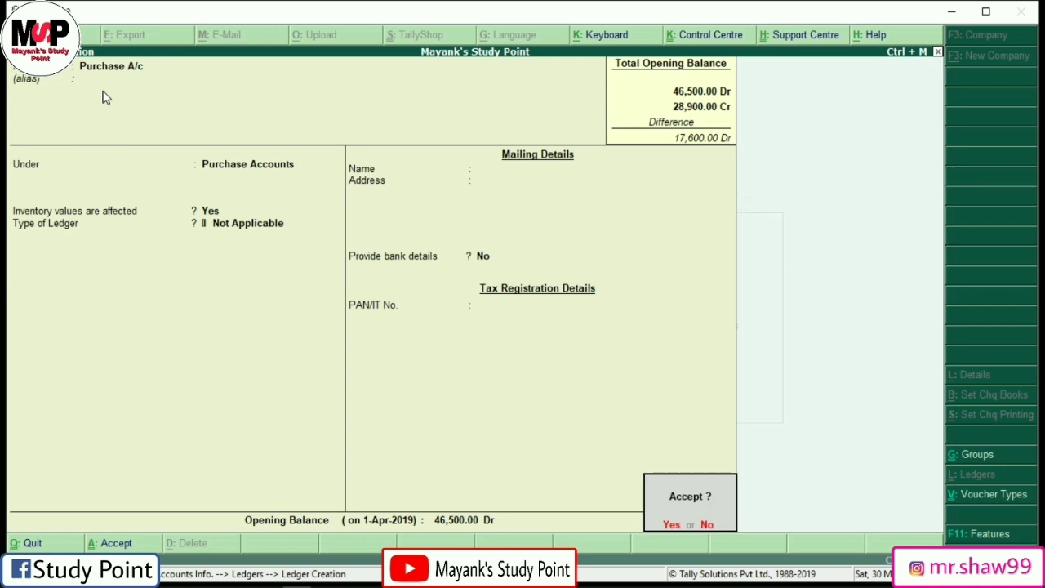
{"action": "key", "text": "Return"}
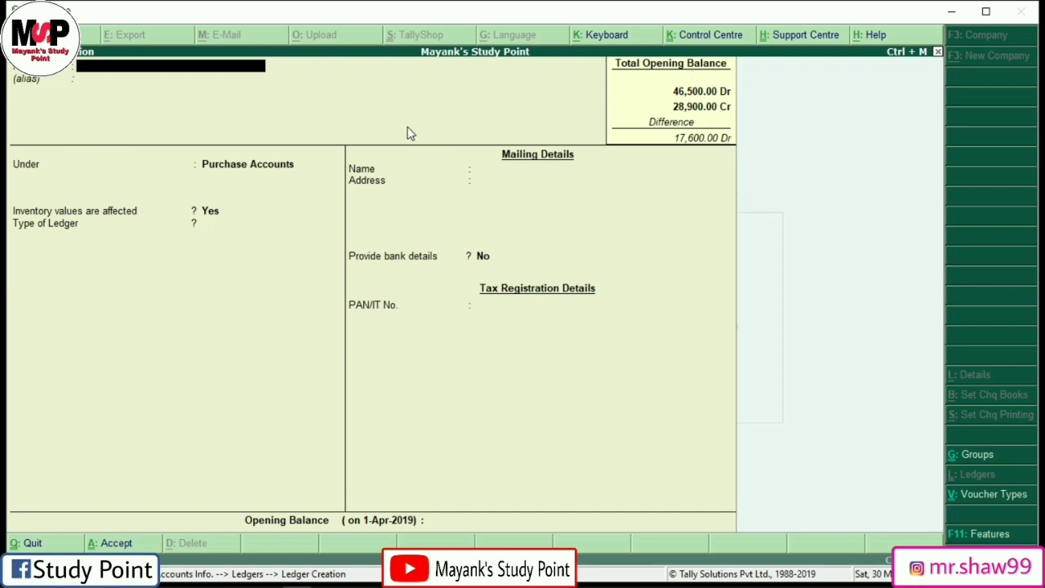
Step: Enter Sales A/c under Sales Accounts with a 60,900 Cr opening balance
{"action": "type", "text": "SalesA"}
{"action": "key", "text": "BackSpace"}
{"action": "type", "text": "a/c"}
{"action": "key", "text": "Return"}
{"action": "key", "text": "Return"}
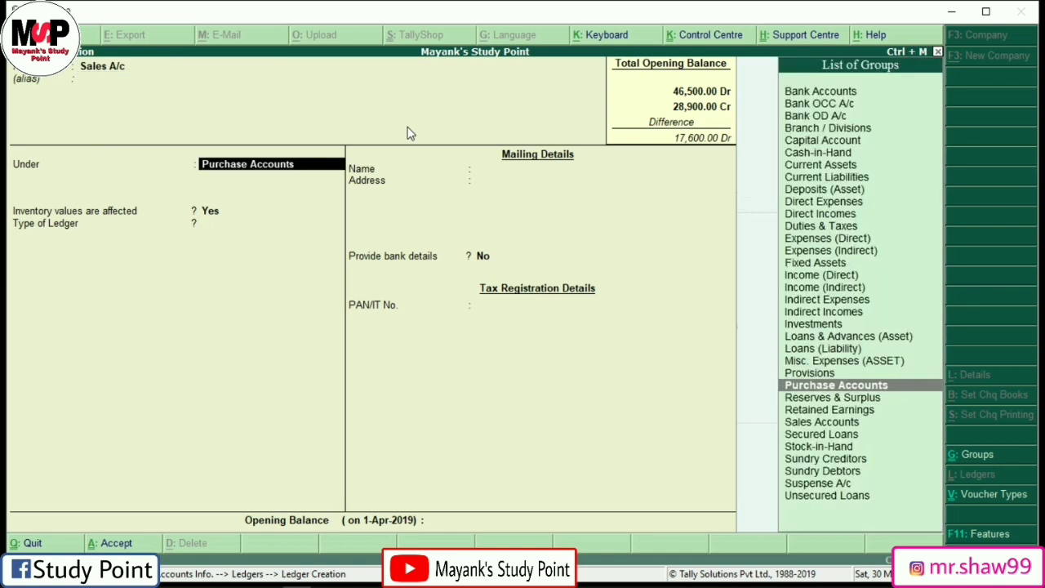
{"action": "type", "text": "Sale"}
{"action": "key", "text": "Return"}
{"action": "key", "text": "Return"}
{"action": "key", "text": "Return"}
{"action": "key", "text": "Return"}
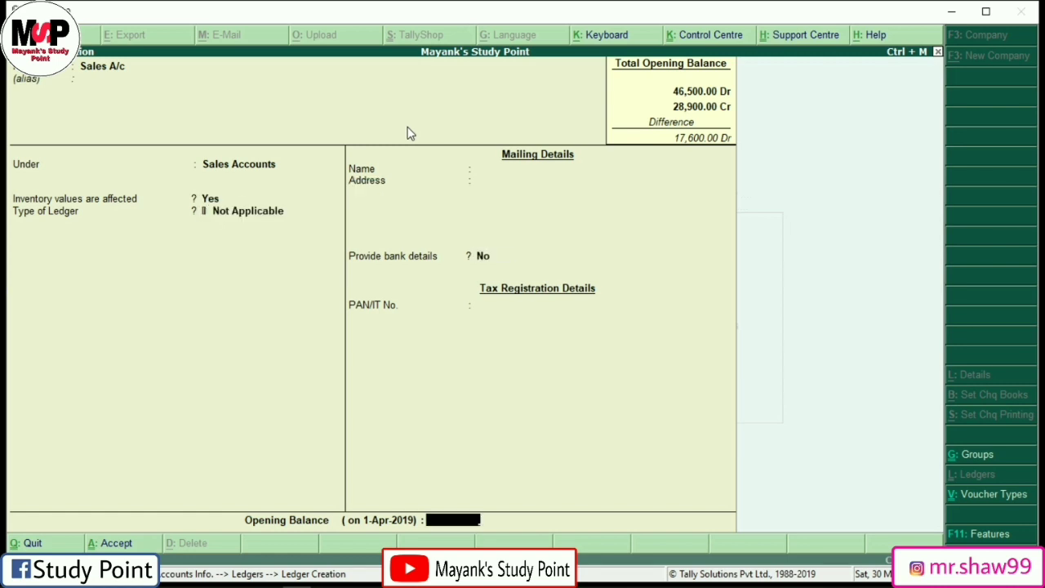
{"action": "type", "text": "60"}
{"action": "type", "text": "900"}
{"action": "key", "text": "Return"}
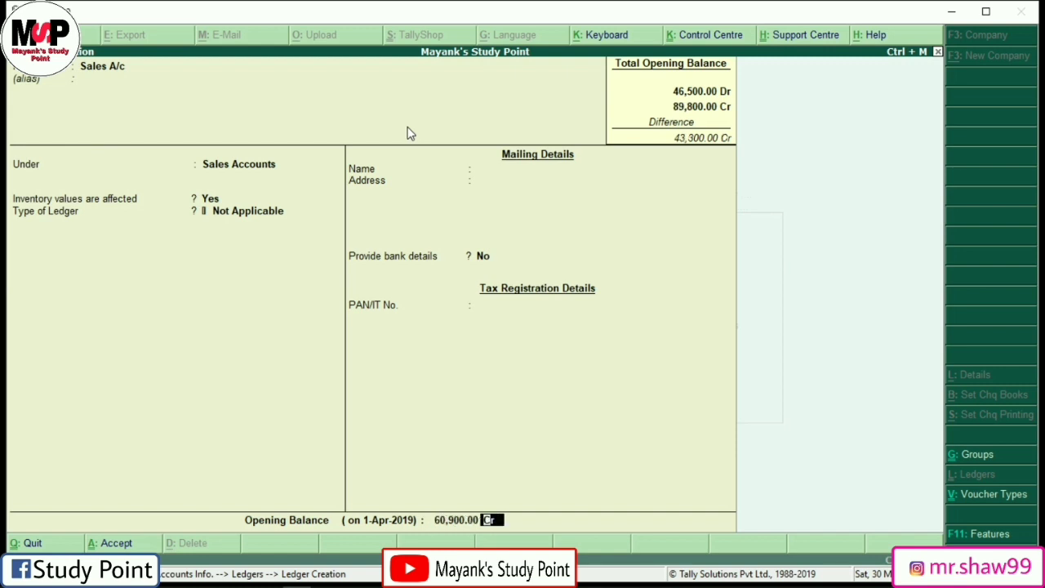
{"action": "key", "text": "Return"}
{"action": "key", "text": "Return"}
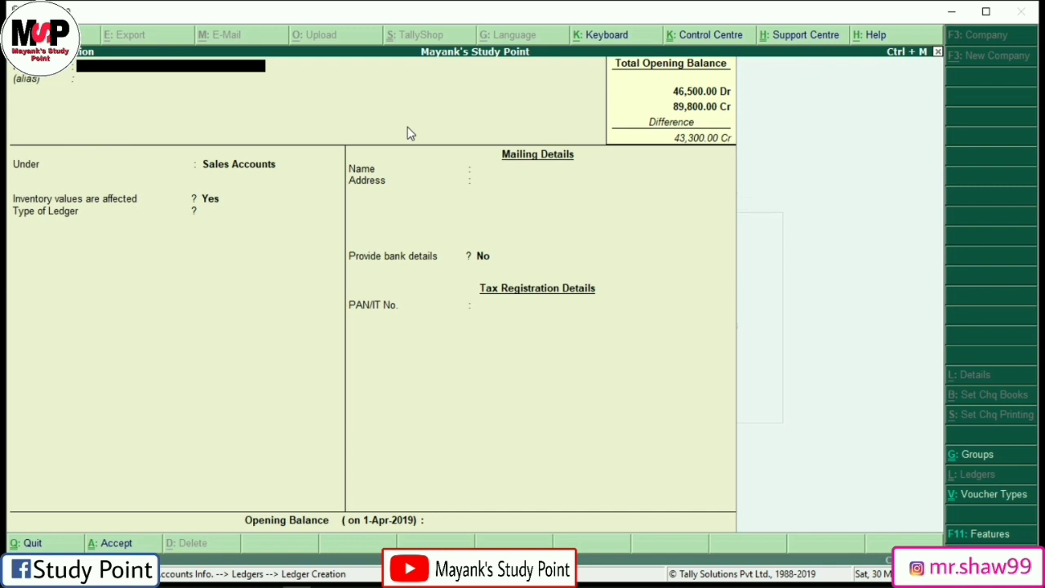
Step: Name the new ledger Return Outward A/c and place it under Purchase Accounts
{"action": "type", "text": "Return Outward A/c"}
{"action": "key", "text": "Return"}
{"action": "key", "text": "Return"}
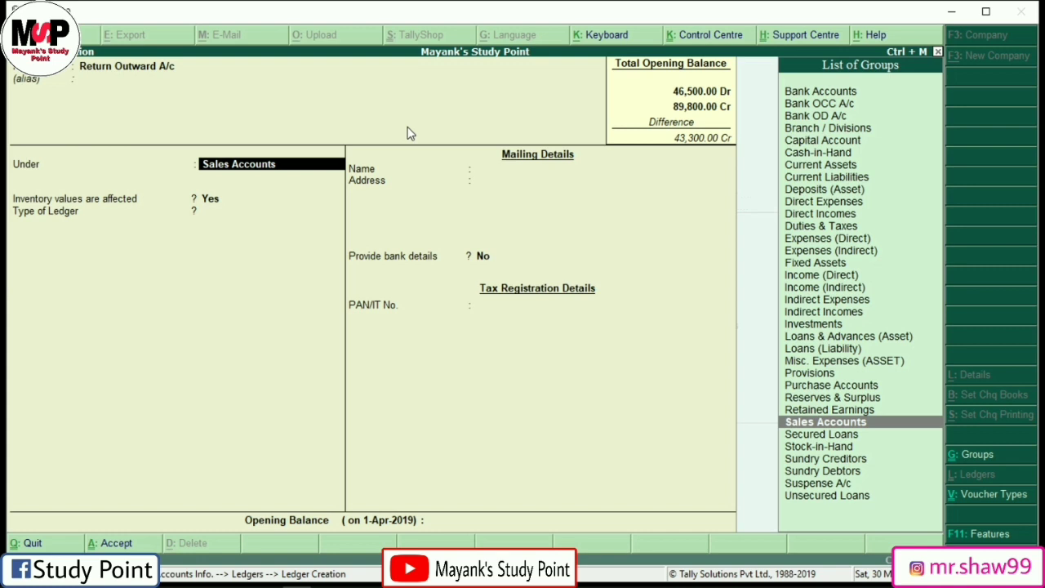
{"action": "type", "text": "Pur"}
{"action": "key", "text": "Return"}
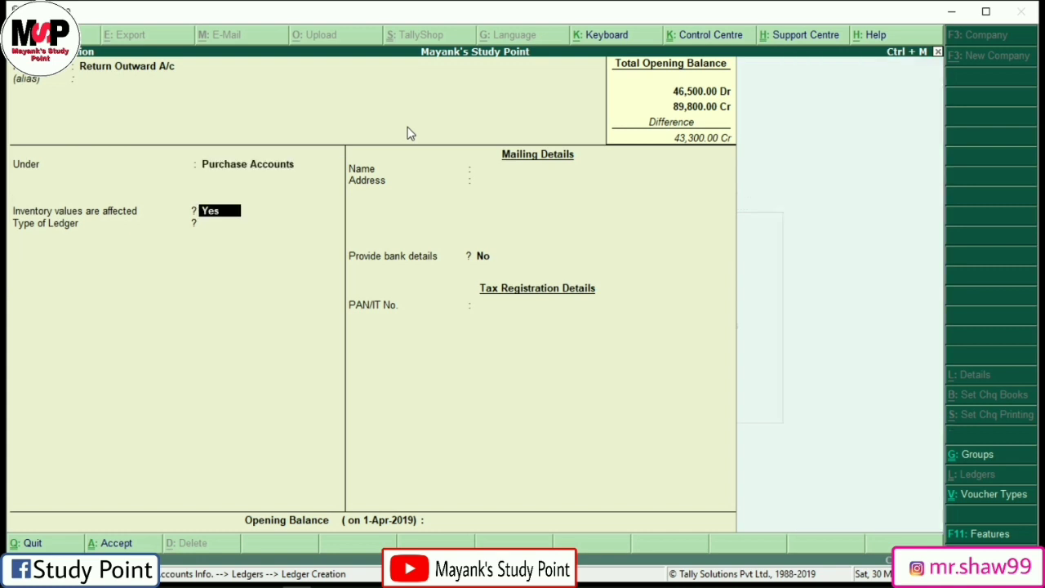
{"action": "key", "text": "Return"}
{"action": "key", "text": "Return"}
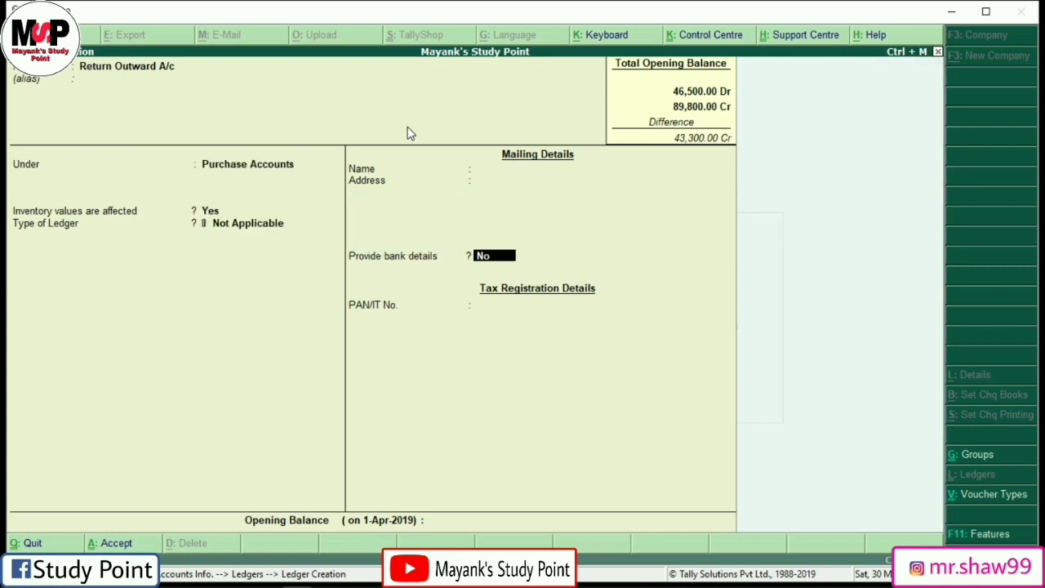
{"action": "key", "text": "Return"}
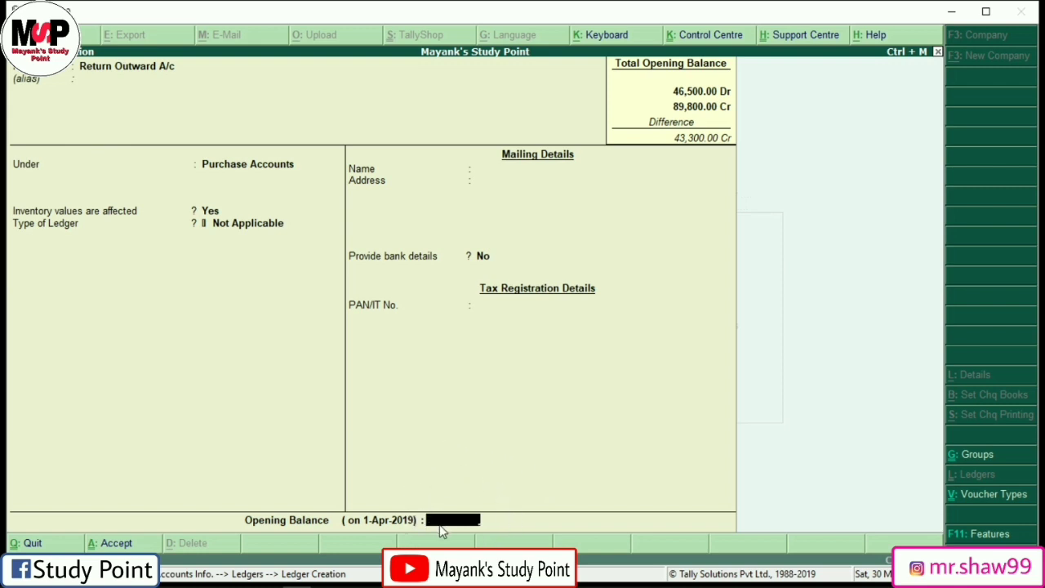
Step: Give it a 9,600 Cr opening balance, save it, and begin naming the Carriage ledger
{"action": "type", "text": "9600"}
{"action": "key", "text": "Return"}
{"action": "type", "text": "cr"}
{"action": "key", "text": "Return"}
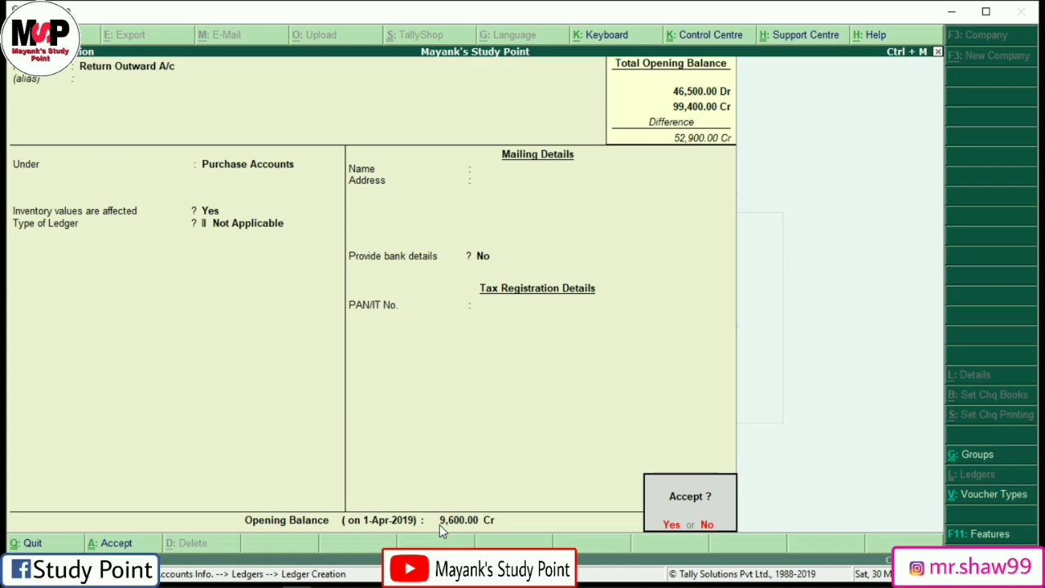
{"action": "key", "text": "Return"}
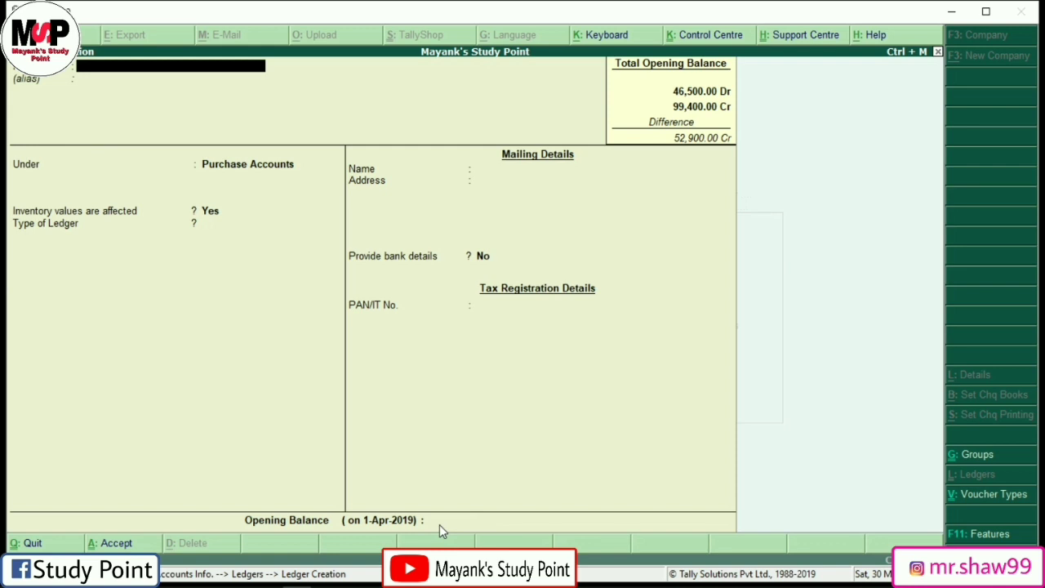
{"action": "type", "text": "Carriage I"}
Step: Complete Carriage Inward A/c under Direct Expenses with a 2,500 Dr opening balance
{"action": "type", "text": "nward a/c"}
{"action": "key", "text": "Return"}
{"action": "key", "text": "Return"}
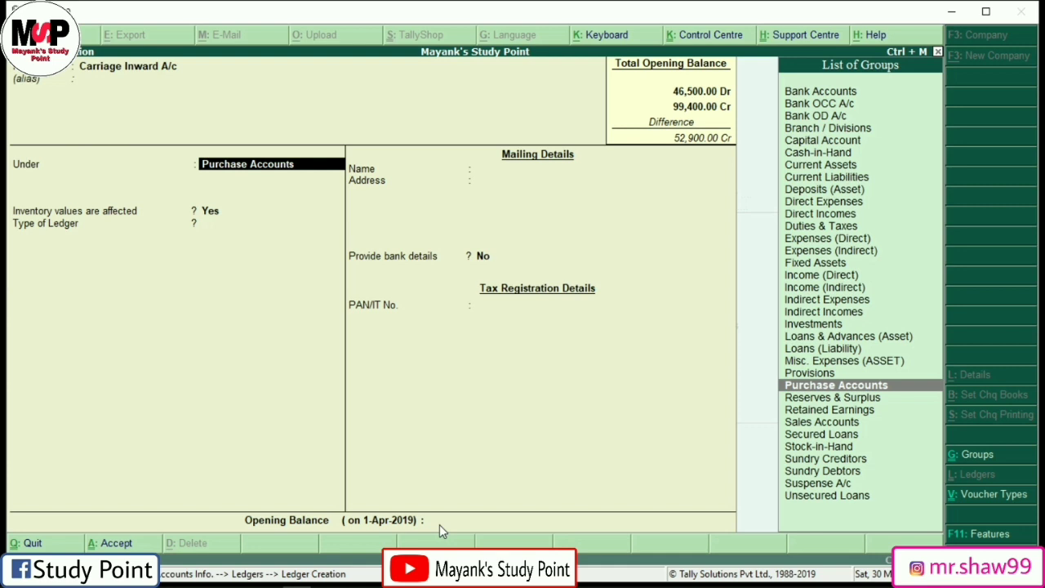
{"action": "type", "text": "Di"}
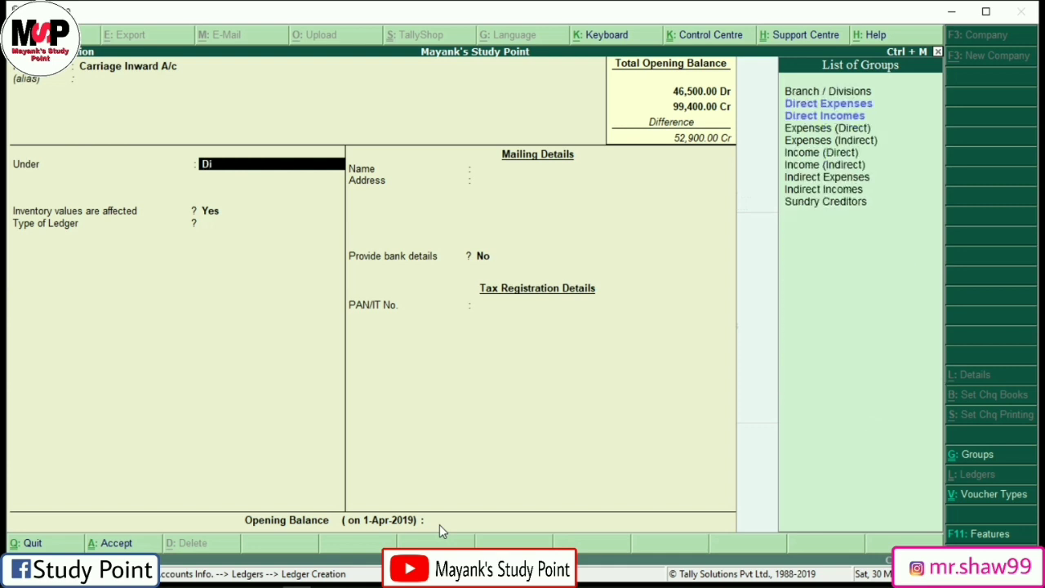
{"action": "key", "text": "Down"}
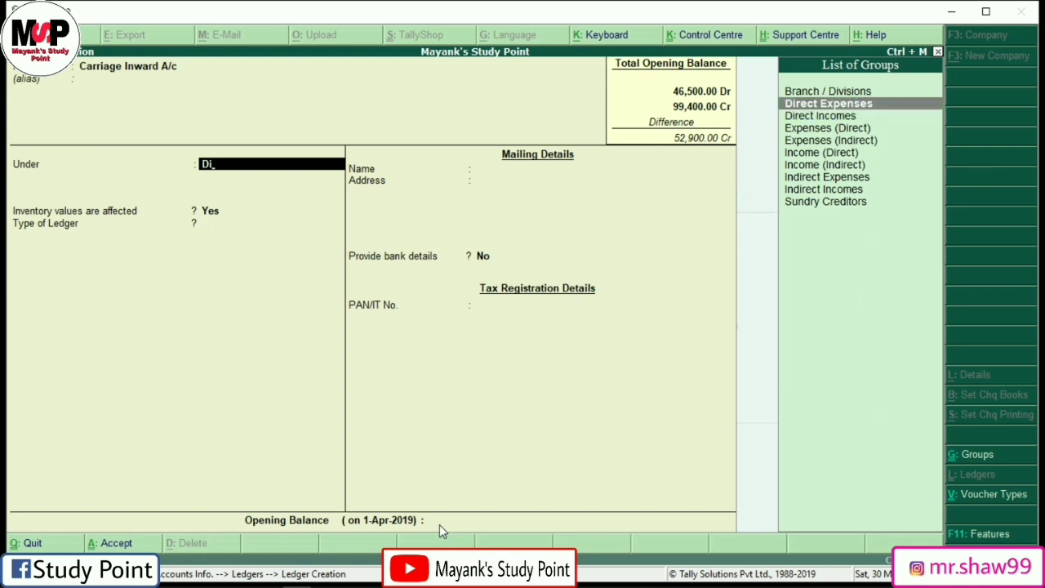
{"action": "key", "text": "Return"}
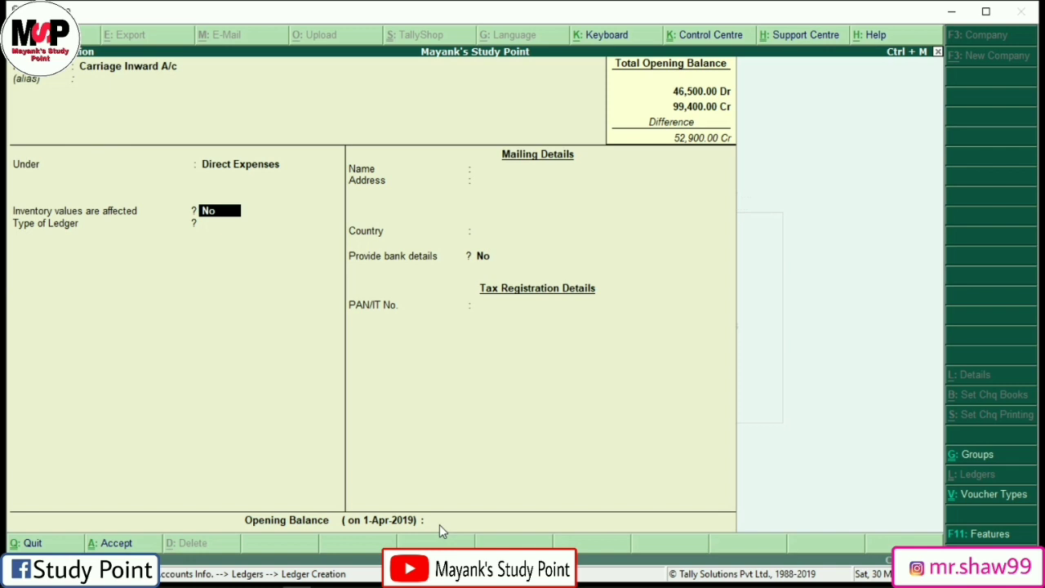
{"action": "key", "text": "Return"}
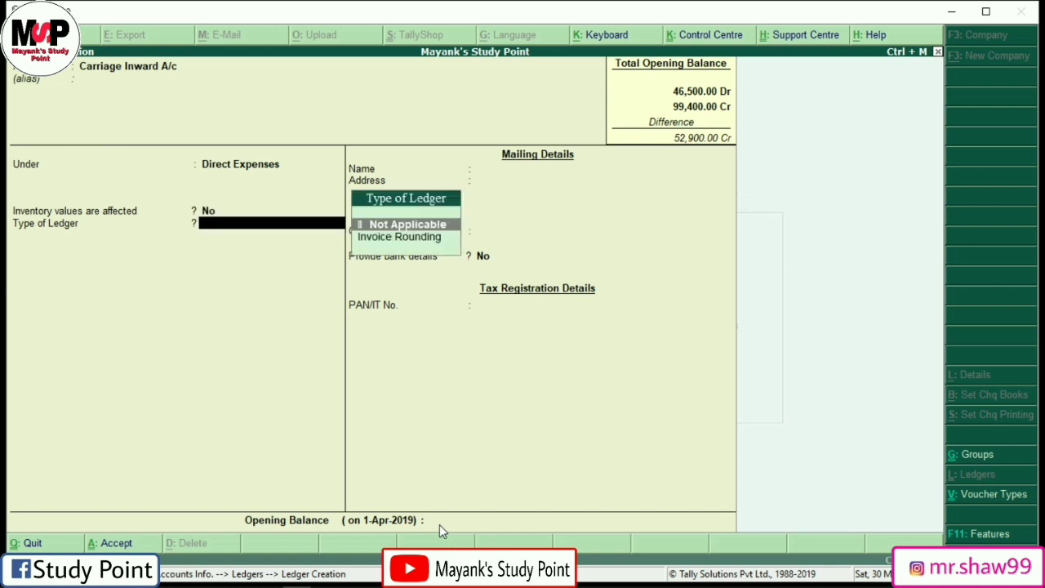
{"action": "key", "text": "Return"}
{"action": "key", "text": "Return"}
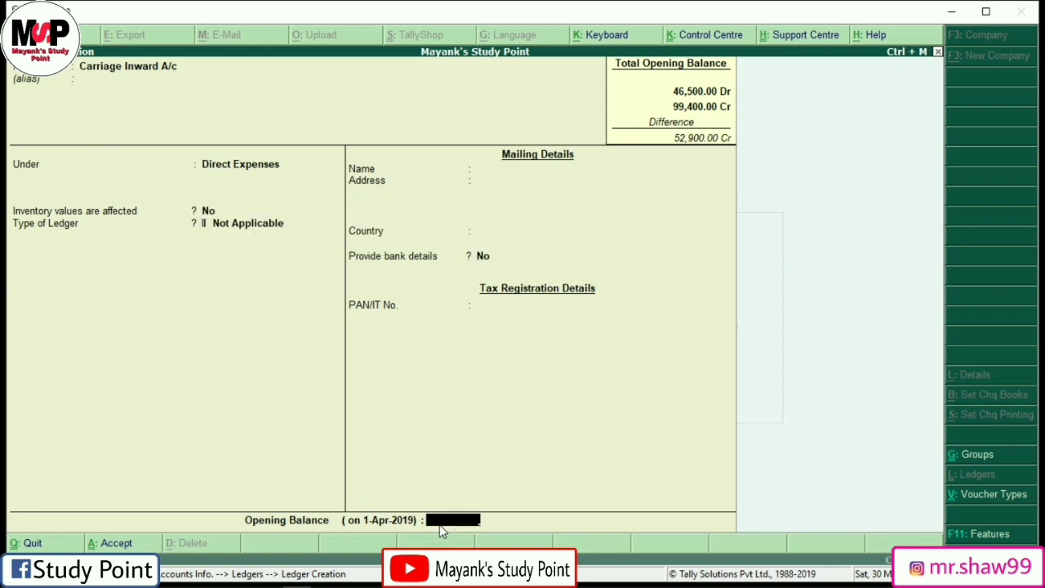
{"action": "type", "text": "2500"}
{"action": "key", "text": "Return"}
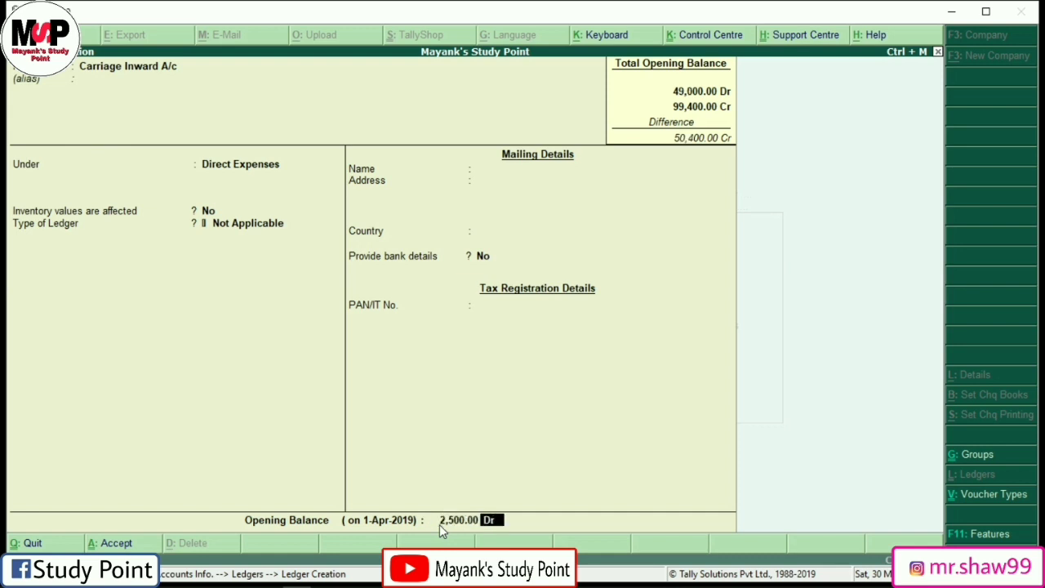
{"action": "key", "text": "Return"}
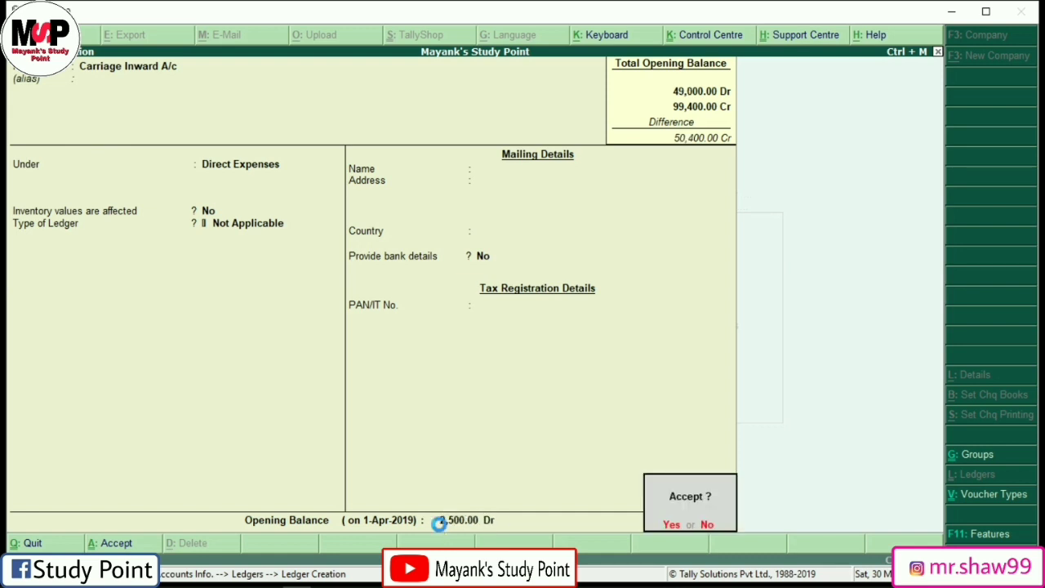
{"action": "key", "text": "Return"}
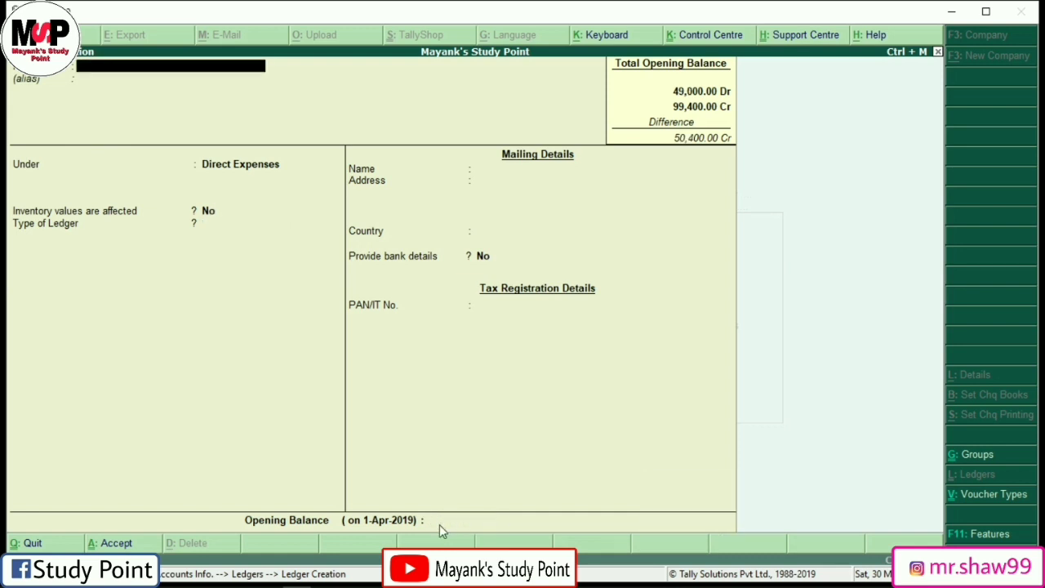
Step: Enter Discount Received A/c under Indirect Incomes with a 16,900 Cr opening balance
{"action": "type", "text": "Dic"}
{"action": "type", "text": "count"}
{"action": "type", "text": " Receive"}
{"action": "type", "text": "d"}
{"action": "type", "text": " A/c"}
{"action": "key", "text": "Return"}
{"action": "key", "text": "Return"}
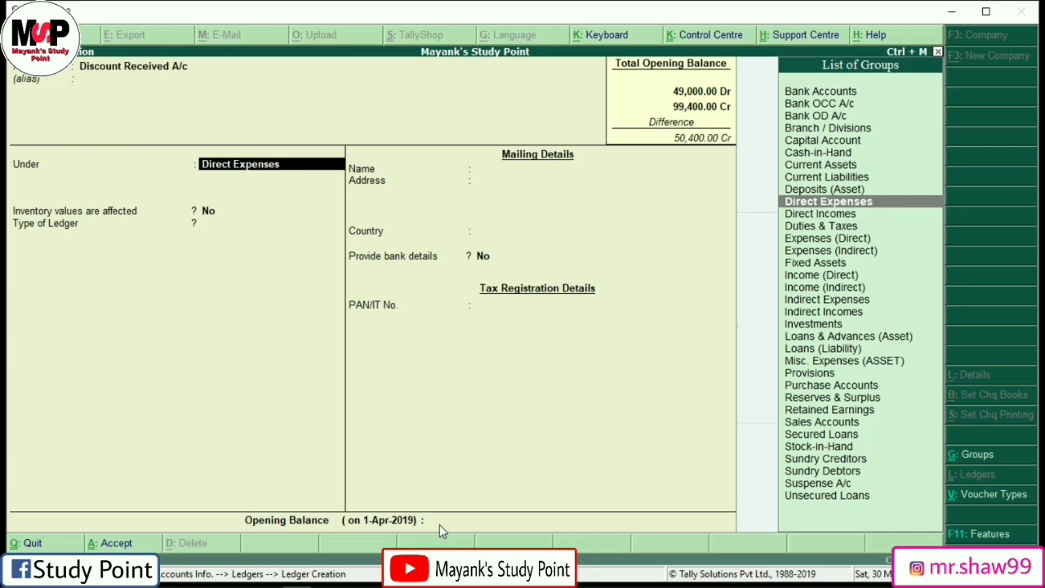
{"action": "type", "text": "In"}
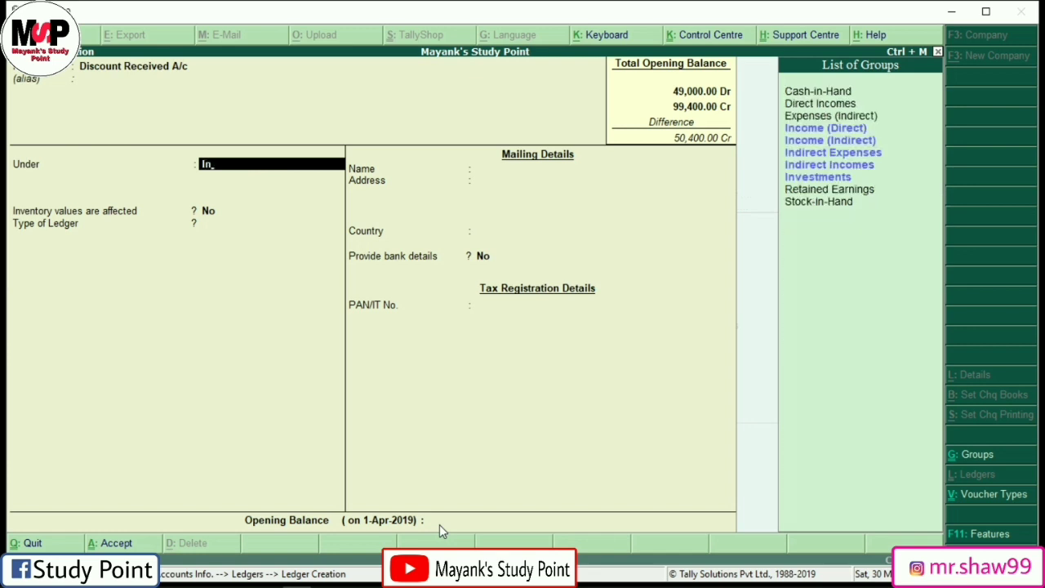
{"action": "key", "text": "Down"}
{"action": "key", "text": "Down"}
{"action": "key", "text": "Down"}
{"action": "key", "text": "Down"}
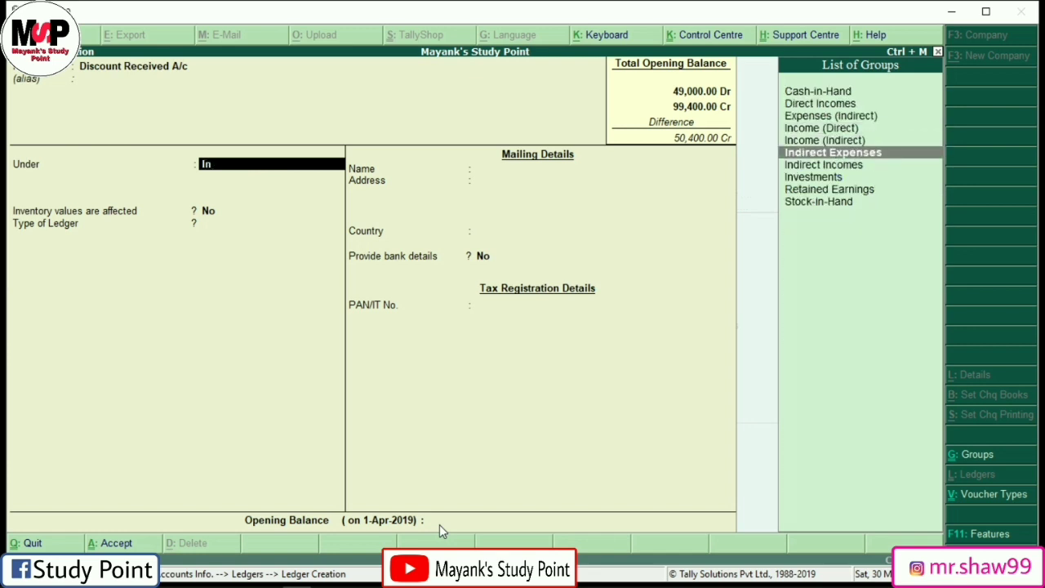
{"action": "key", "text": "Return"}
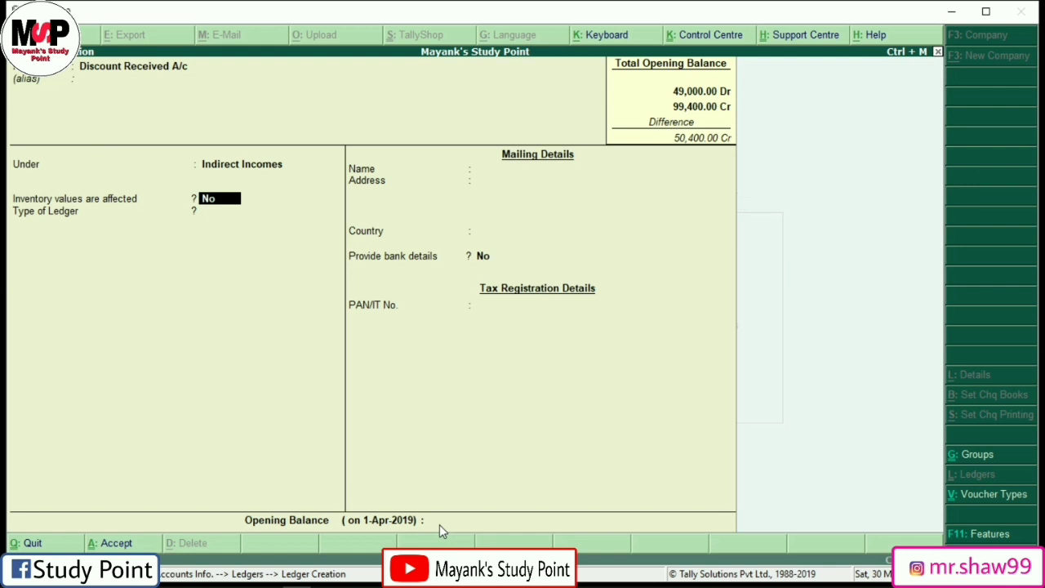
{"action": "key", "text": "Return"}
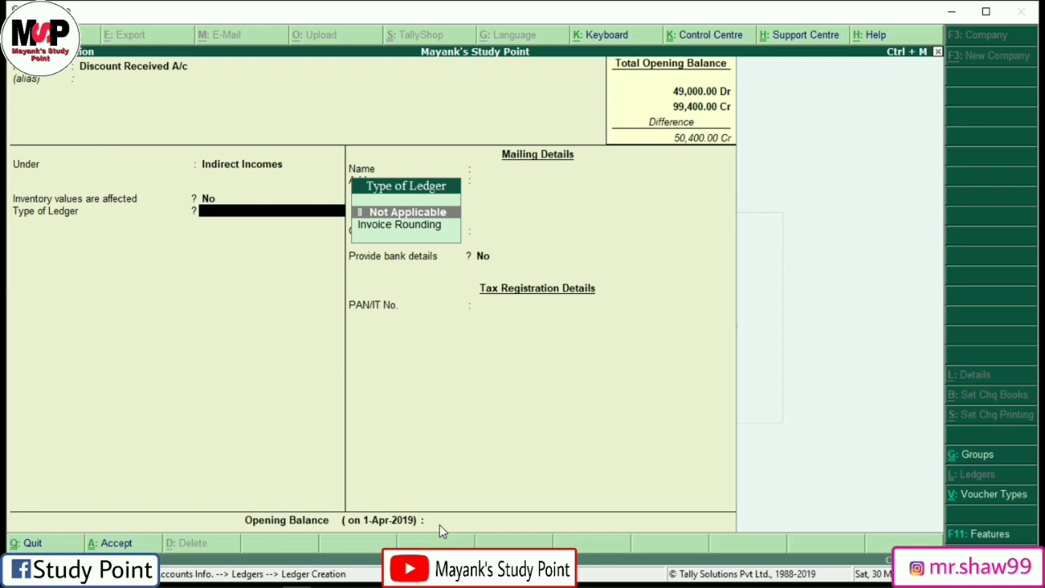
{"action": "key", "text": "Return"}
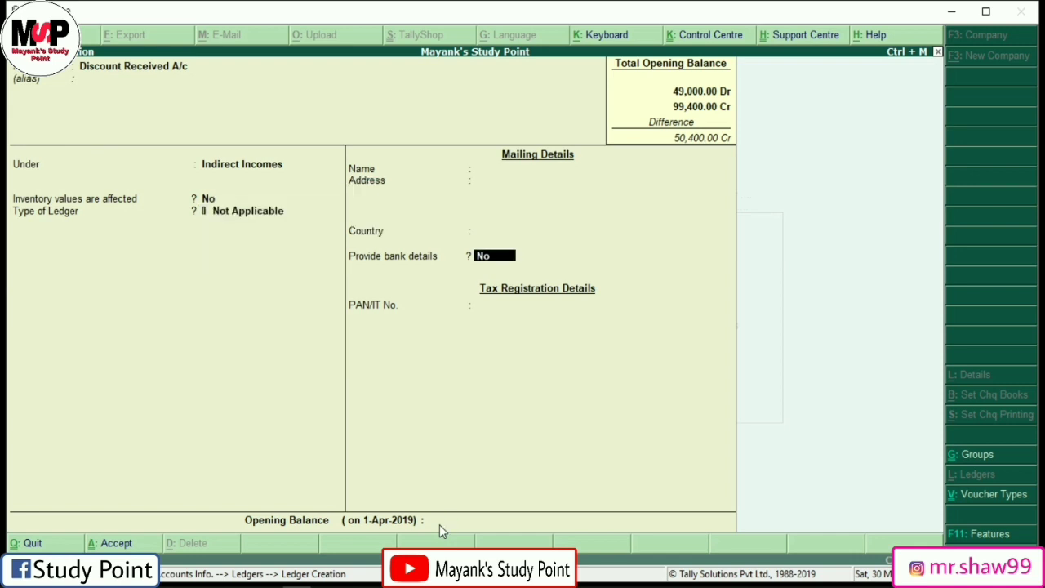
{"action": "key", "text": "Return"}
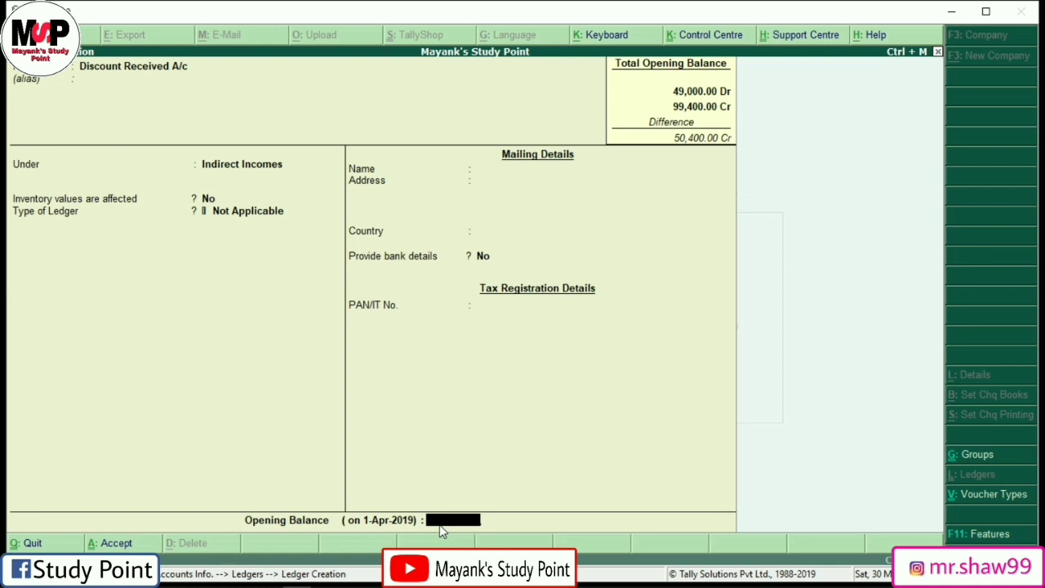
{"action": "type", "text": "16900"}
{"action": "key", "text": "Return"}
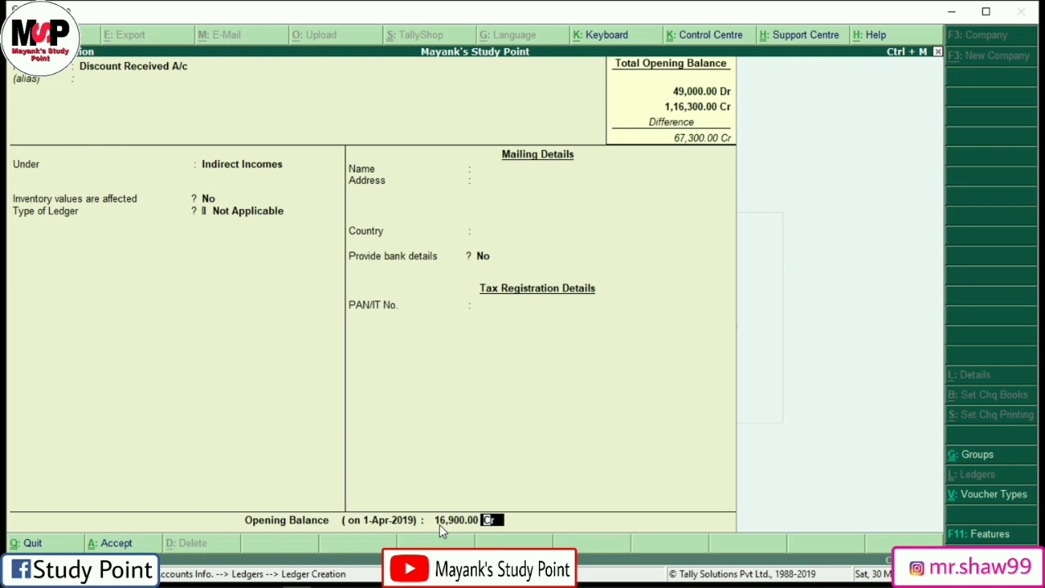
{"action": "key", "text": "Return"}
{"action": "key", "text": "Return"}
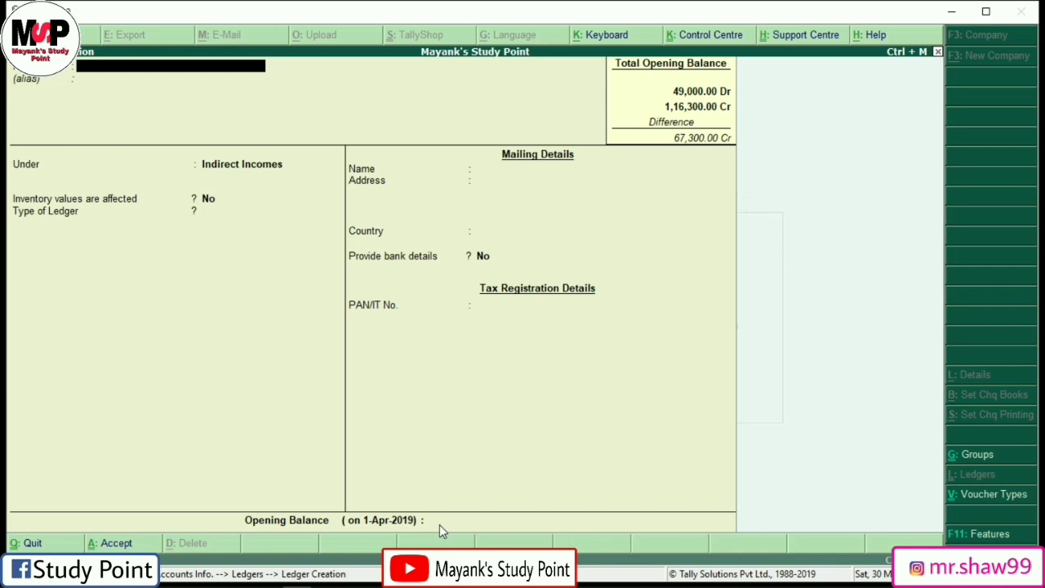
Step: Save Return Inward A/c under Sales Accounts with a 4,500 Dr opening balance
{"action": "type", "text": "Return inward a/c"}
{"action": "key", "text": "Return"}
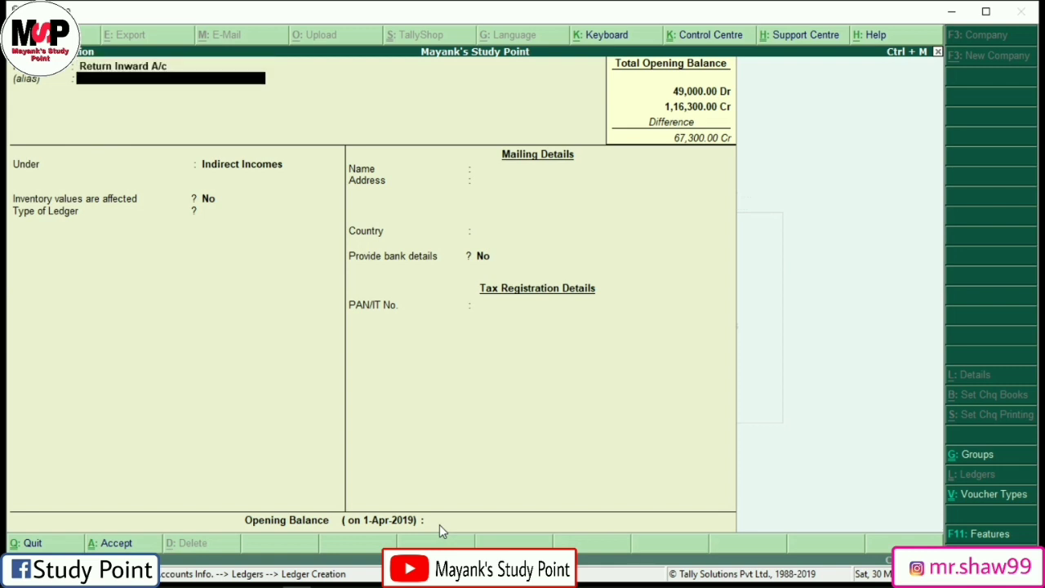
{"action": "key", "text": "Return"}
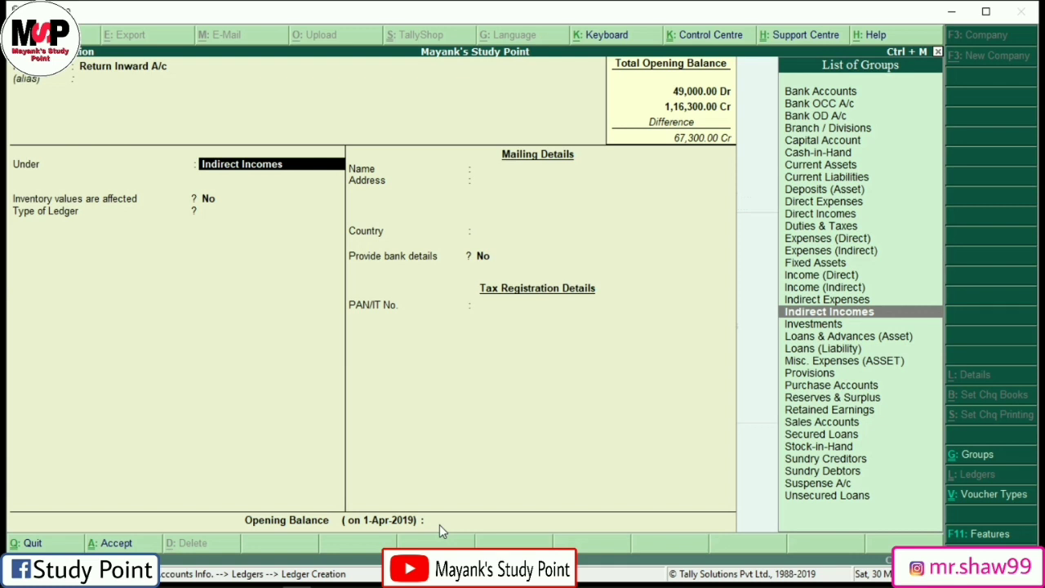
{"action": "type", "text": "Sale"}
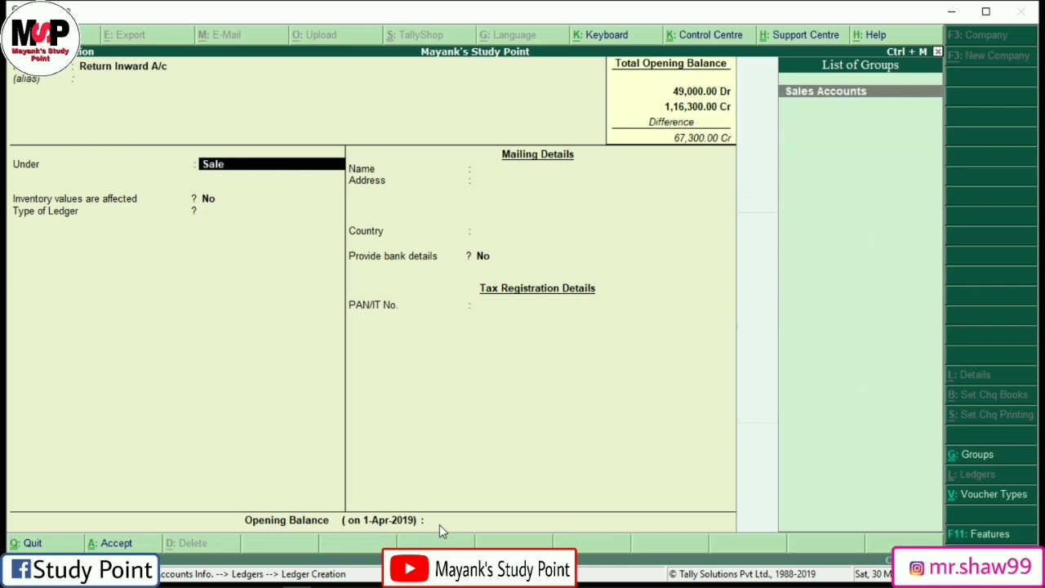
{"action": "key", "text": "Return"}
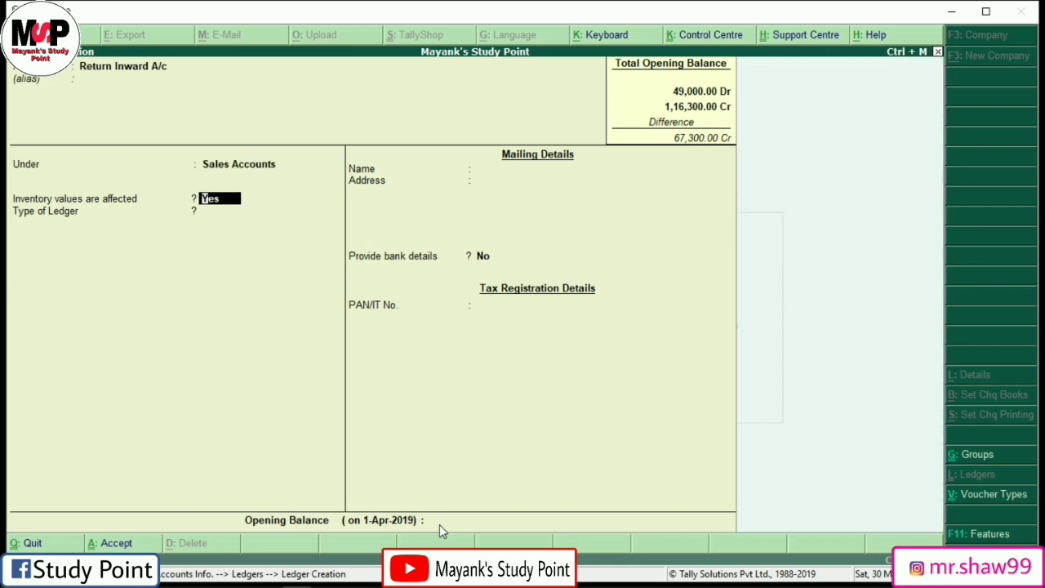
{"action": "key", "text": "Return"}
{"action": "key", "text": "Return"}
{"action": "key", "text": "Return"}
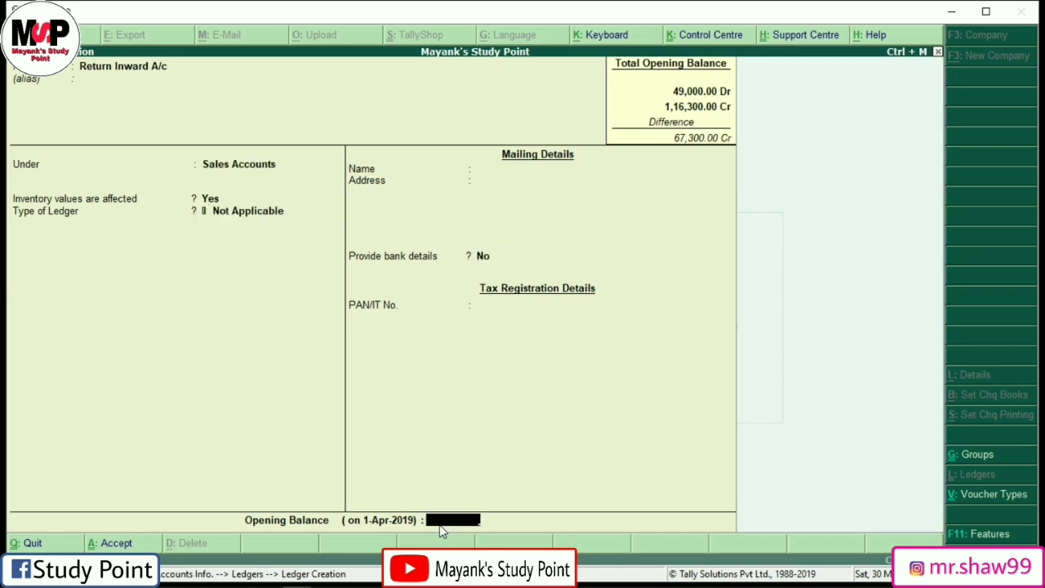
{"action": "type", "text": "4500"}
{"action": "key", "text": "Return"}
{"action": "type", "text": "dr"}
{"action": "key", "text": "Return"}
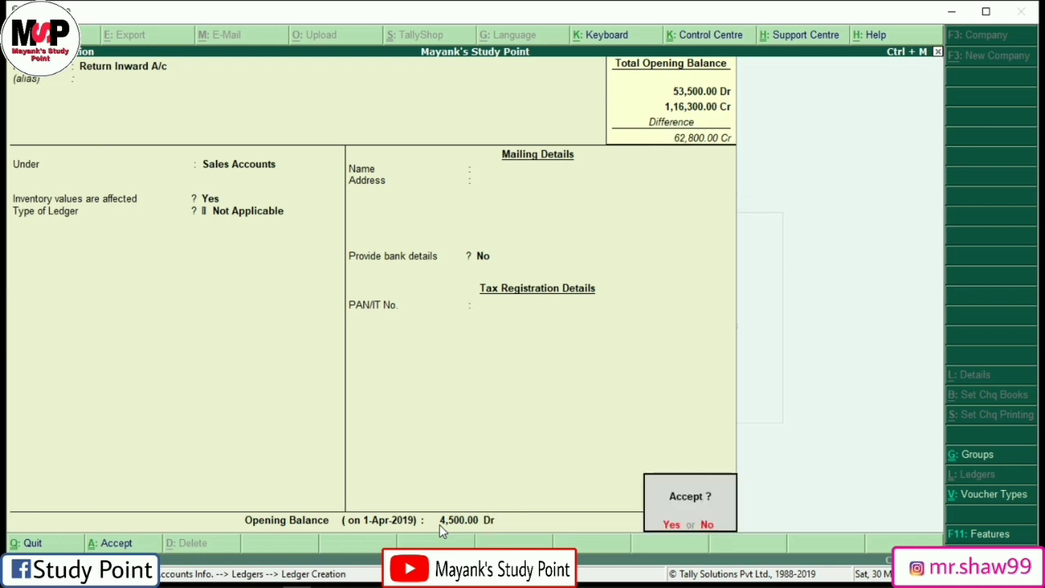
{"action": "key", "text": "Return"}
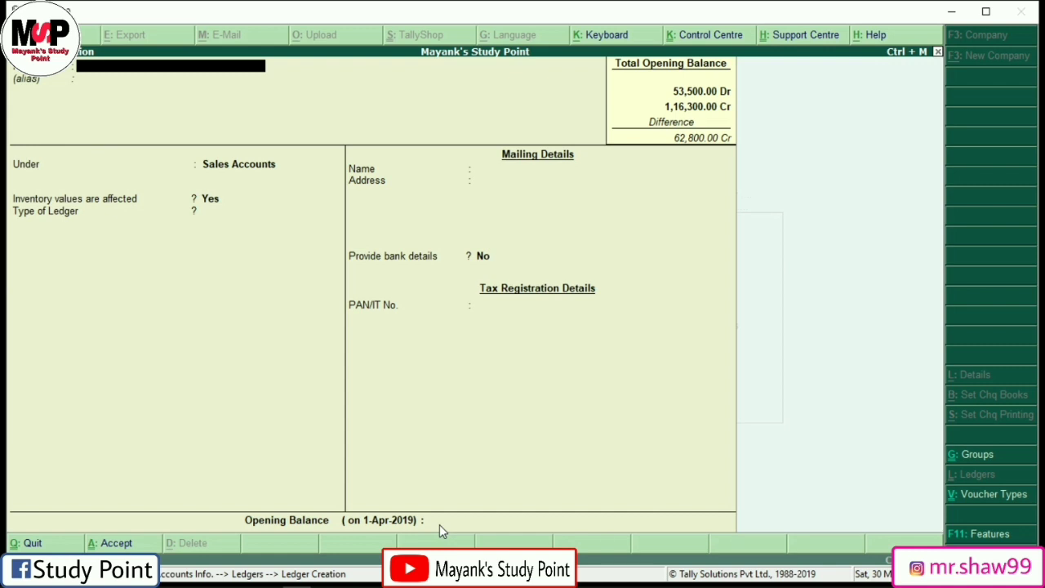
Step: Type the ledger name and correct it to Rent Paid A/c
{"action": "type", "text": "Rent Paint A/c"}
{"action": "key", "text": "Return"}
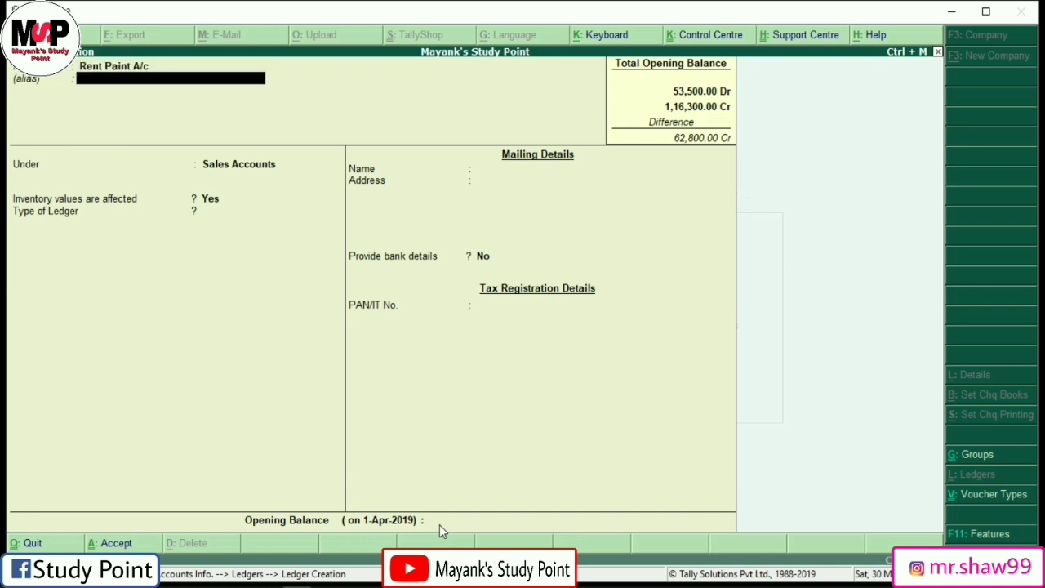
{"action": "key", "text": "BackSpace"}
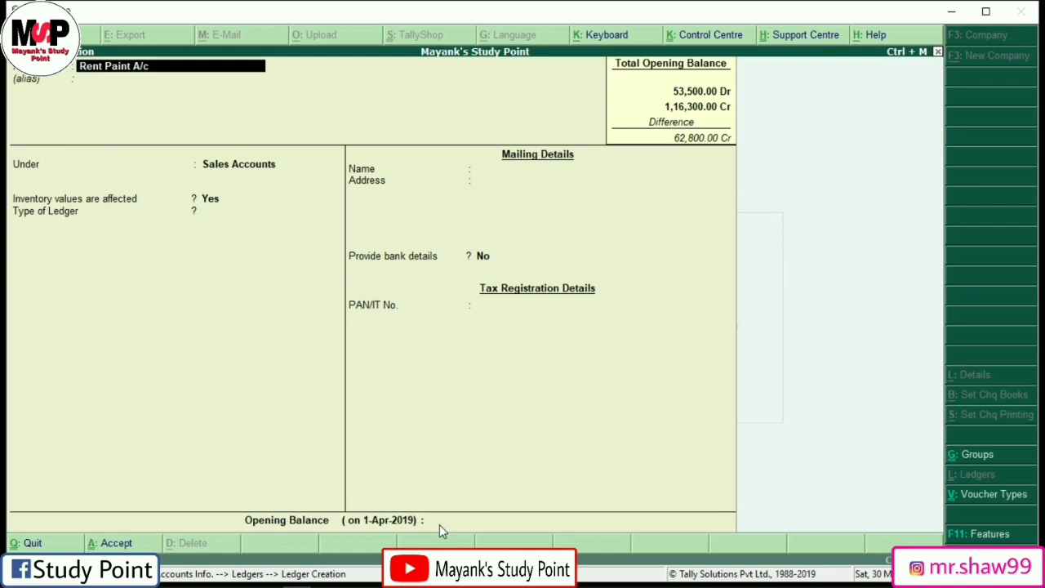
{"action": "key", "text": "BackSpace"}
{"action": "key", "text": "BackSpace"}
{"action": "key", "text": "BackSpace"}
{"action": "key", "text": "BackSpace"}
{"action": "type", "text": "aid"}
{"action": "key", "text": "Delete"}
{"action": "type", "text": "a/c"}
{"action": "key", "text": "BackSpace"}
{"action": "key", "text": "BackSpace"}
{"action": "key", "text": "BackSpace"}
{"action": "type", "text": "a/c"}
{"action": "key", "text": "Return"}
{"action": "key", "text": "Return"}
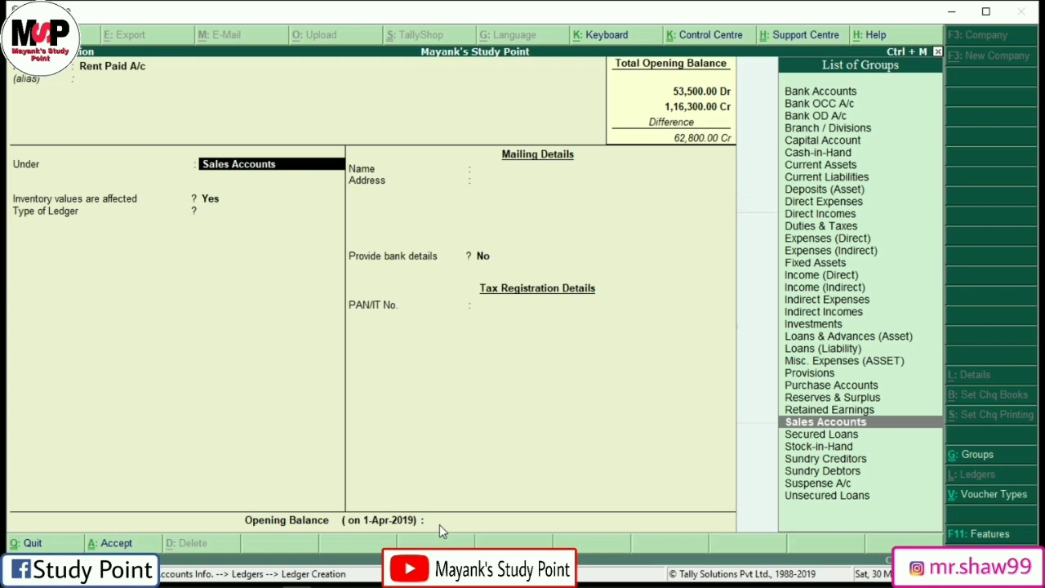
Step: Place it under Indirect Expenses with a 4,100 Dr opening balance and save
{"action": "type", "text": "I"}
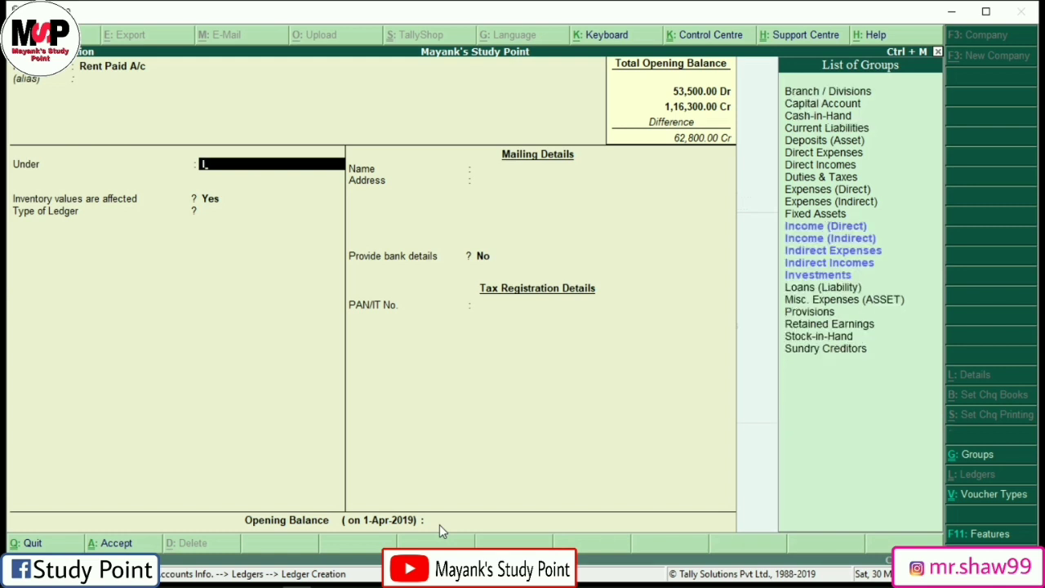
{"action": "type", "text": "n"}
{"action": "key", "text": "Down"}
{"action": "key", "text": "Down"}
{"action": "key", "text": "Down"}
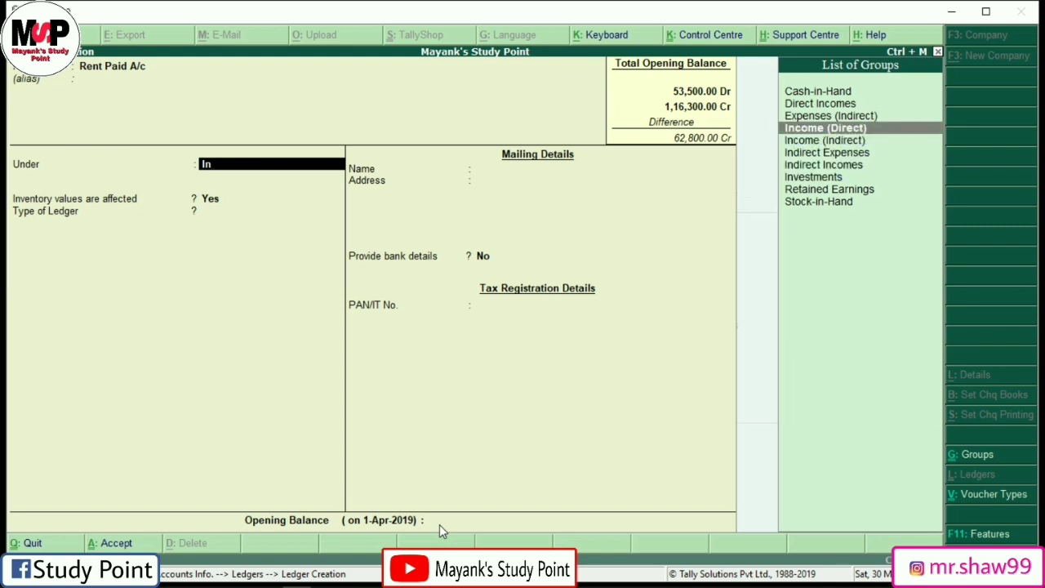
{"action": "key", "text": "Return"}
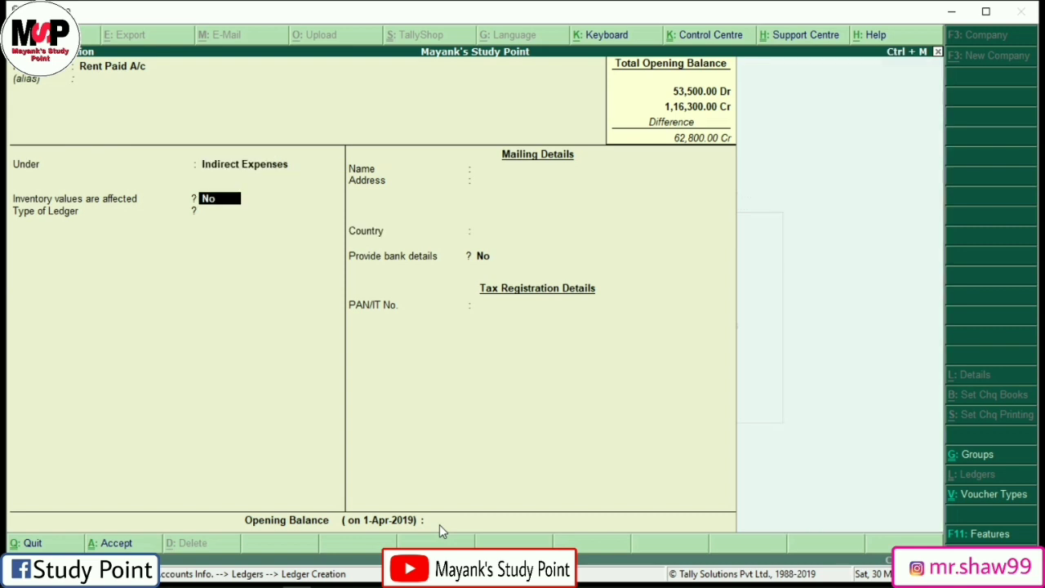
{"action": "key", "text": "Return"}
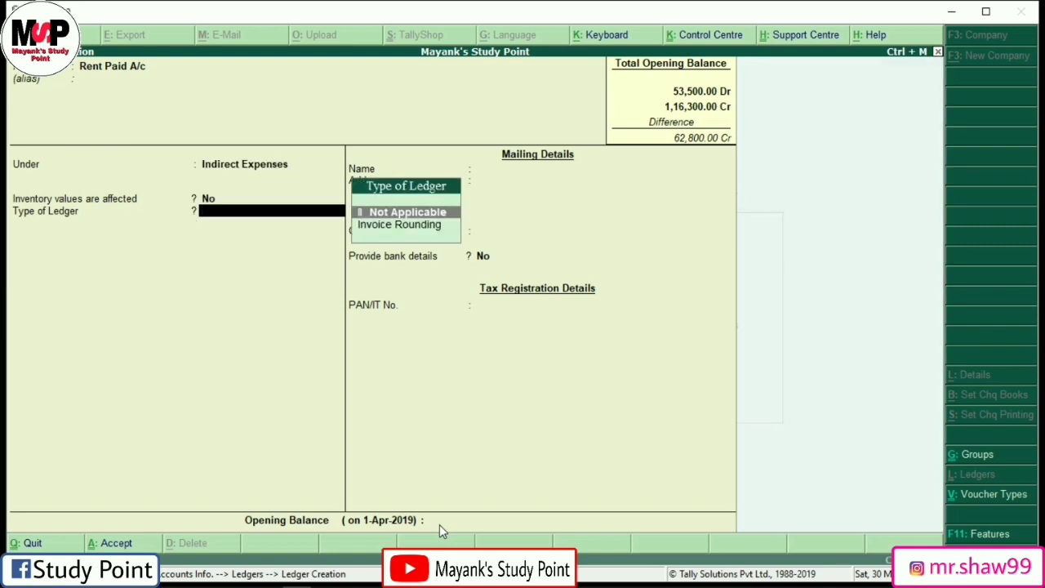
{"action": "key", "text": "Return"}
{"action": "key", "text": "Return"}
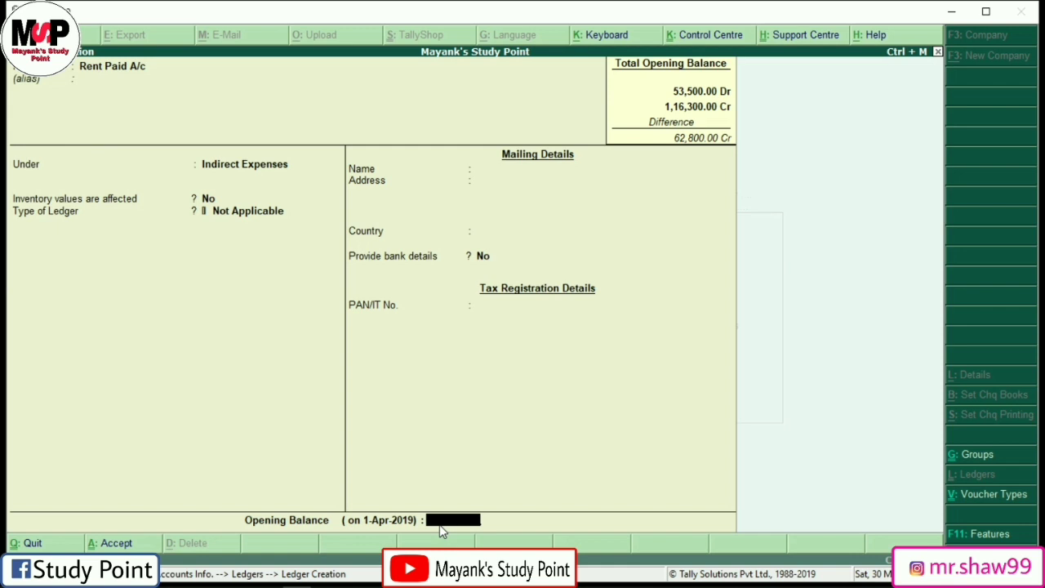
{"action": "type", "text": "4100"}
{"action": "key", "text": "Return"}
{"action": "key", "text": "Return"}
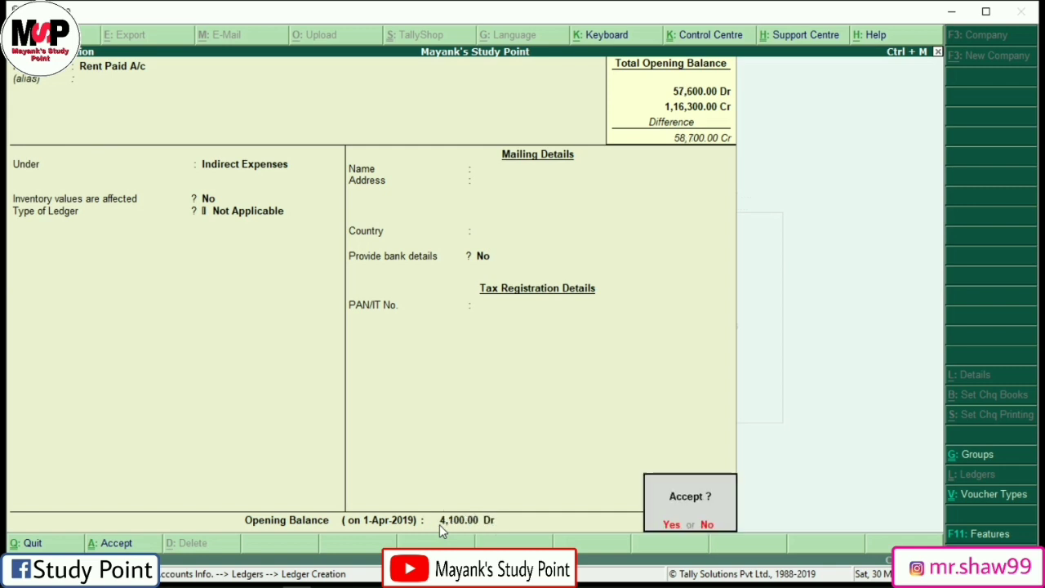
{"action": "key", "text": "Return"}
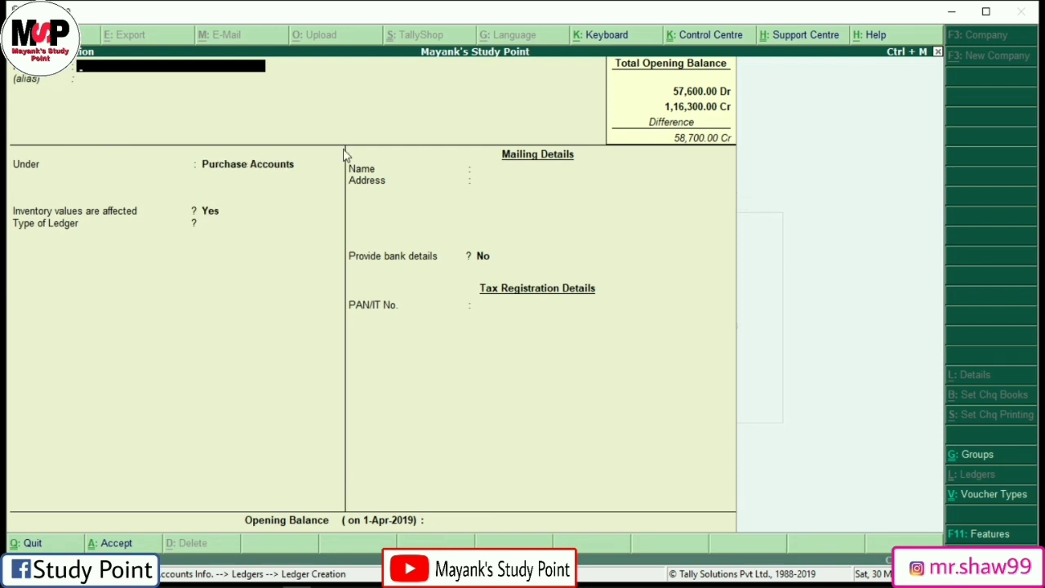
Step: Enter Drawings A/c under Capital Account with a 26,000 Dr opening balance
{"action": "type", "text": "Drawings a/c"}
{"action": "key", "text": "Return"}
{"action": "key", "text": "Return"}
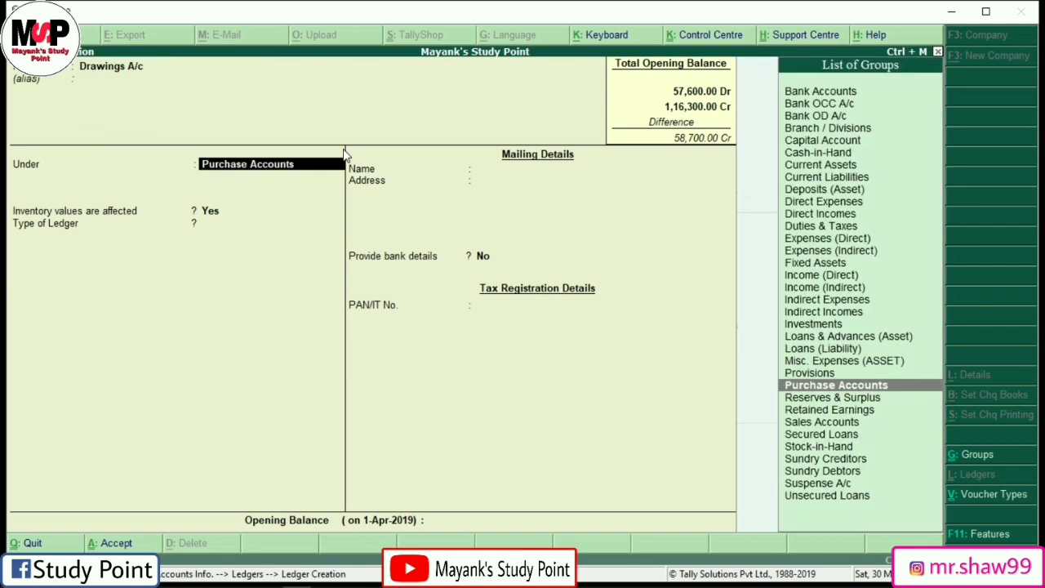
{"action": "type", "text": "Capi"}
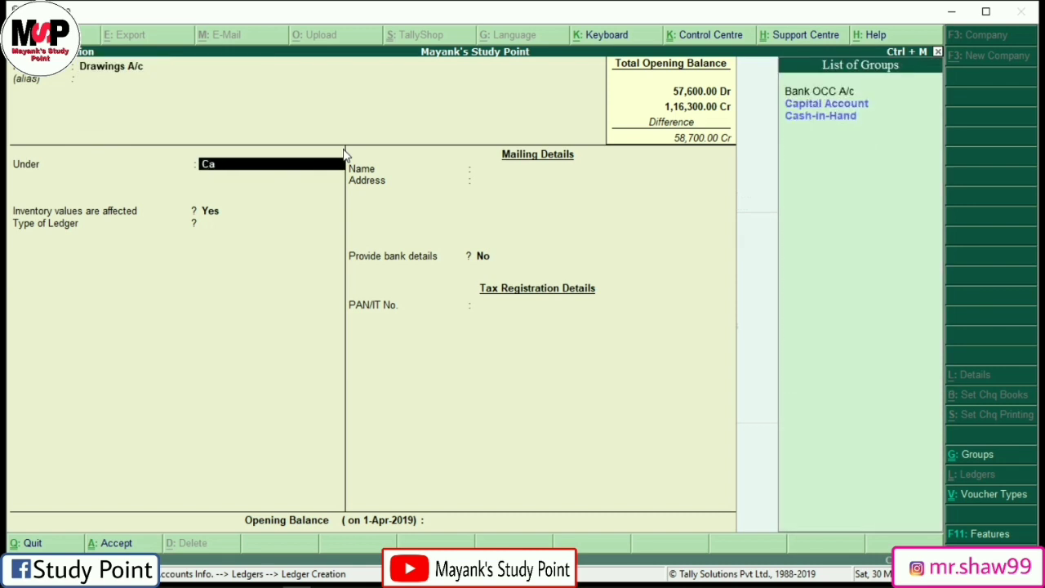
{"action": "key", "text": "Return"}
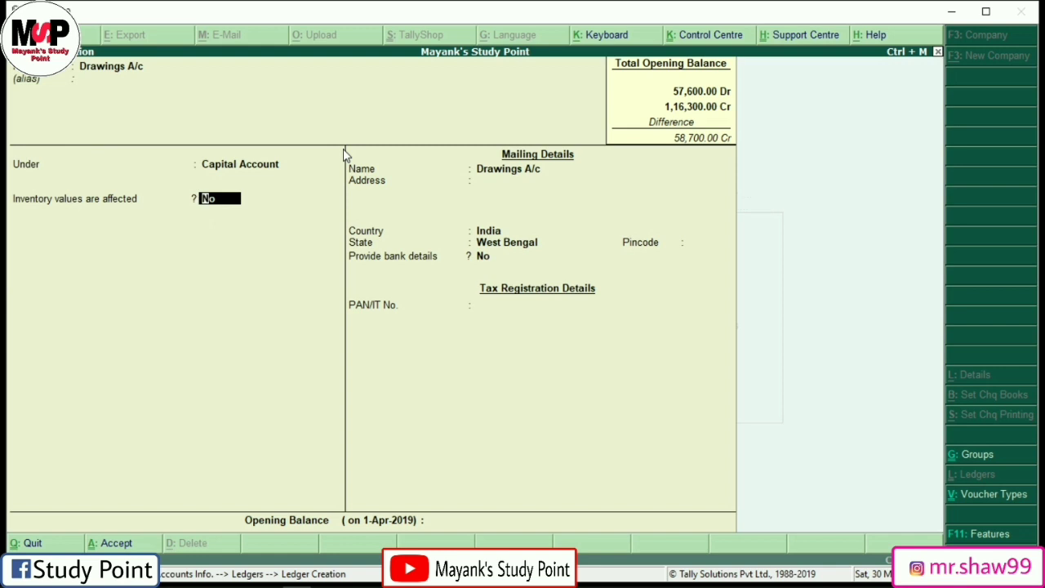
{"action": "key", "text": "Return"}
{"action": "key", "text": "Return"}
{"action": "key", "text": "Return"}
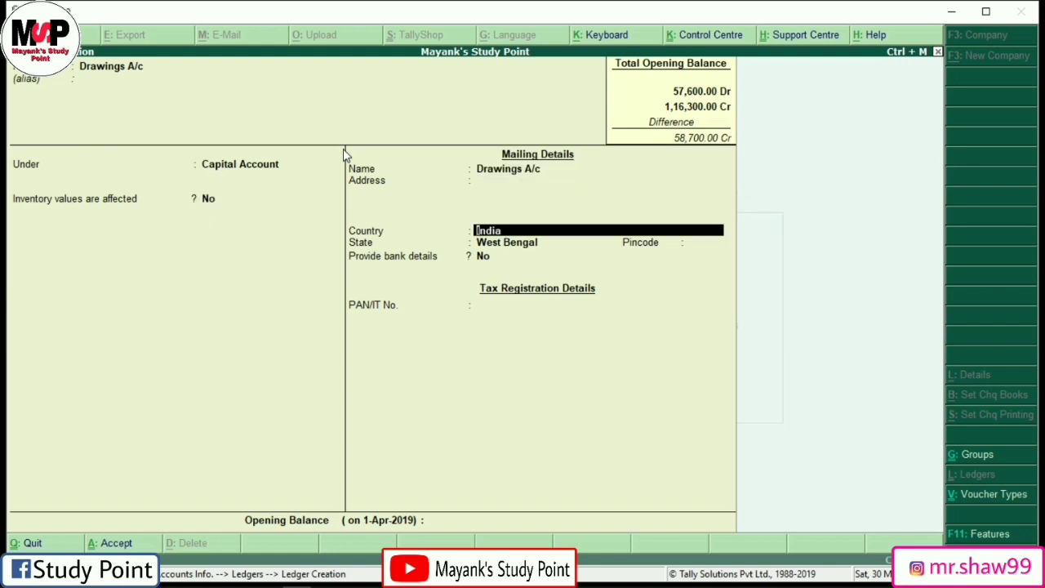
{"action": "key", "text": "Return"}
{"action": "key", "text": "Return"}
{"action": "key", "text": "Return"}
{"action": "key", "text": "Return"}
{"action": "key", "text": "Return"}
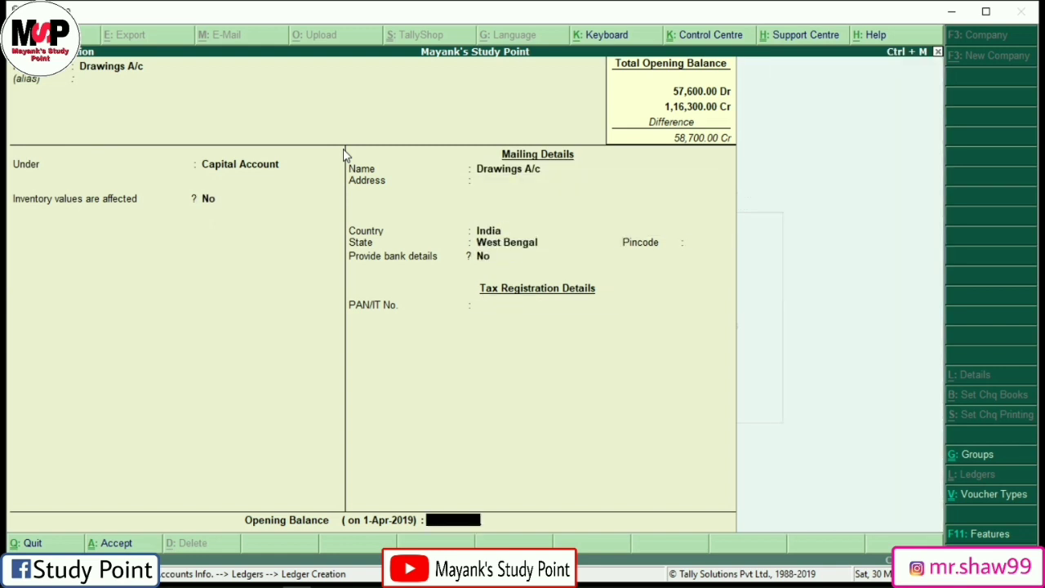
{"action": "type", "text": "26000"}
{"action": "key", "text": "Return"}
{"action": "type", "text": "dr"}
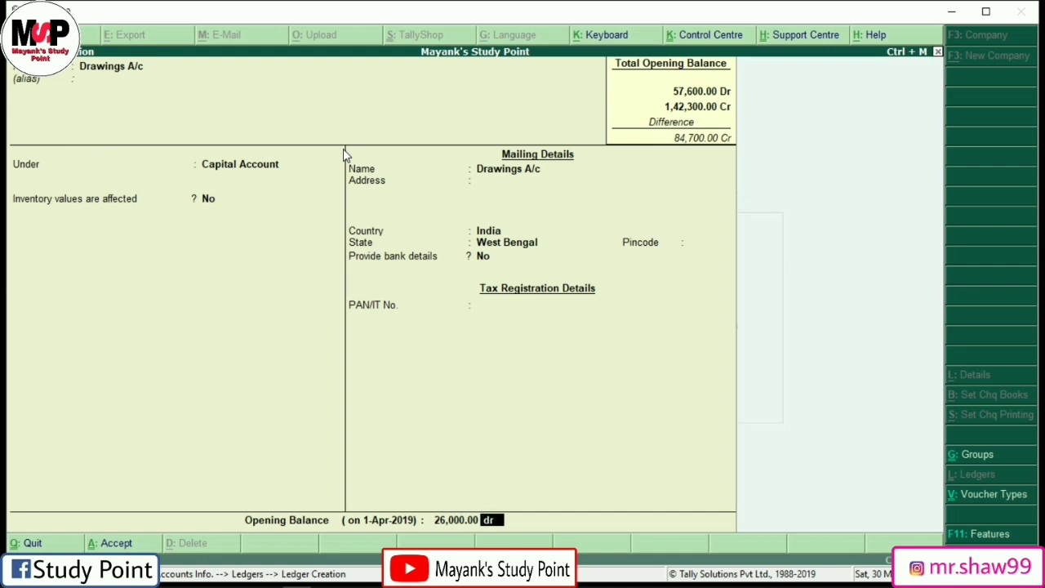
{"action": "key", "text": "Return"}
{"action": "key", "text": "Return"}
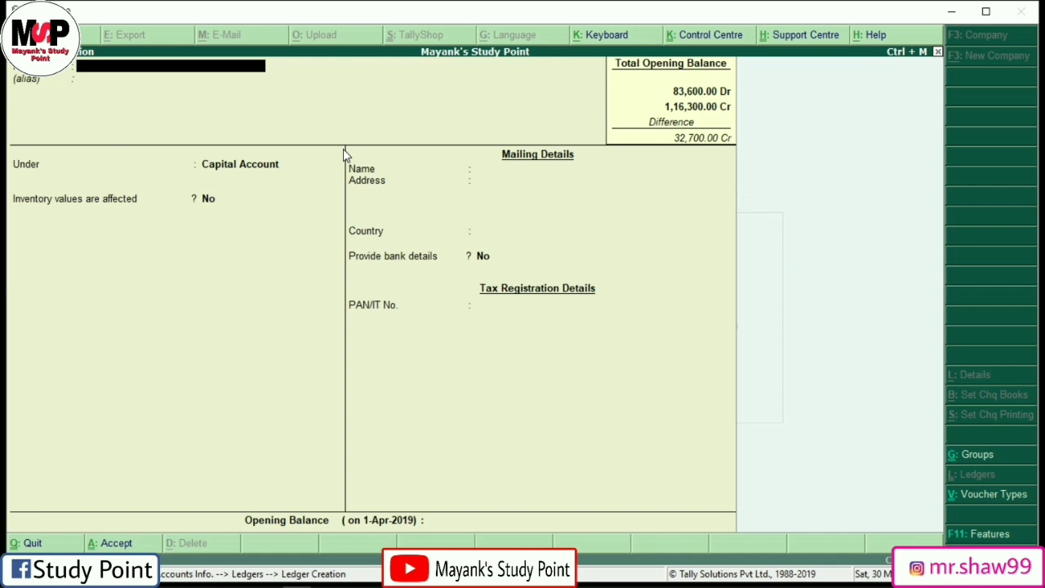
Step: Save Machinery A/c under Fixed Assets with an 8,200 Dr opening balance
{"action": "type", "text": "Machinery A/c"}
{"action": "key", "text": "Return"}
{"action": "key", "text": "Return"}
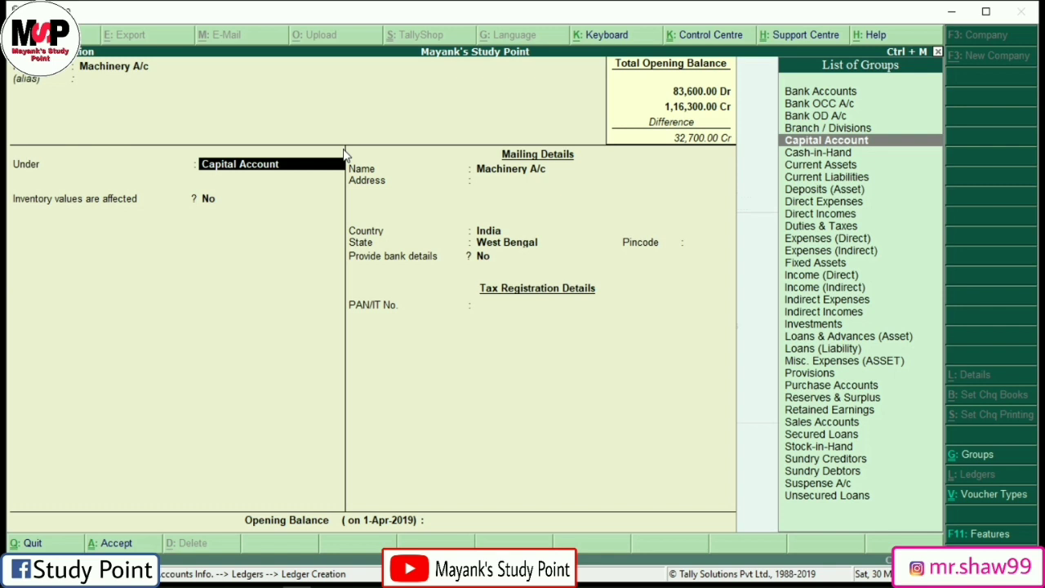
{"action": "type", "text": "Fi"}
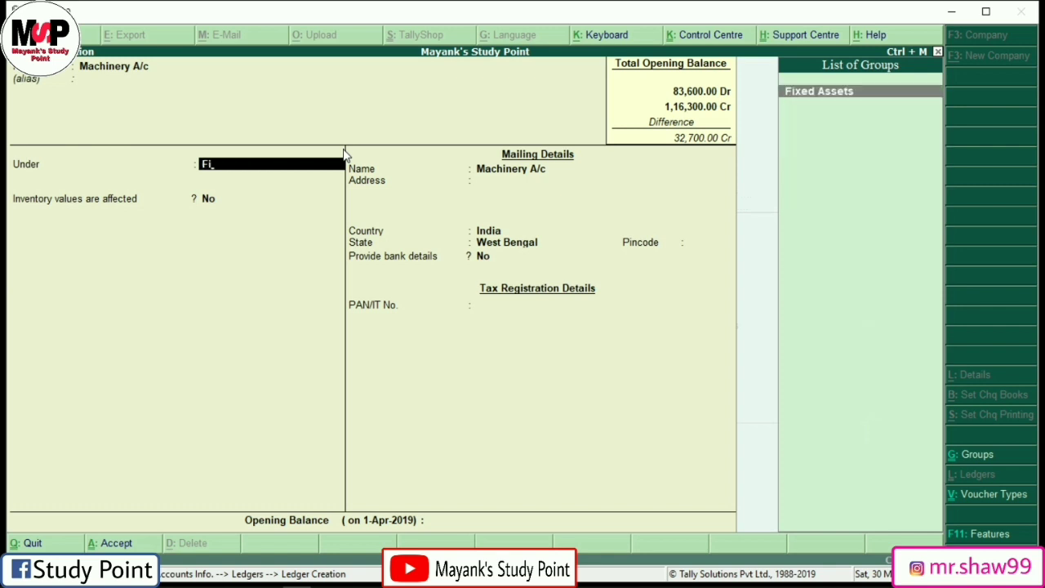
{"action": "key", "text": "Return"}
{"action": "key", "text": "Return"}
{"action": "key", "text": "Return"}
{"action": "key", "text": "Return"}
{"action": "key", "text": "Return"}
{"action": "key", "text": "Return"}
{"action": "key", "text": "Return"}
{"action": "key", "text": "Return"}
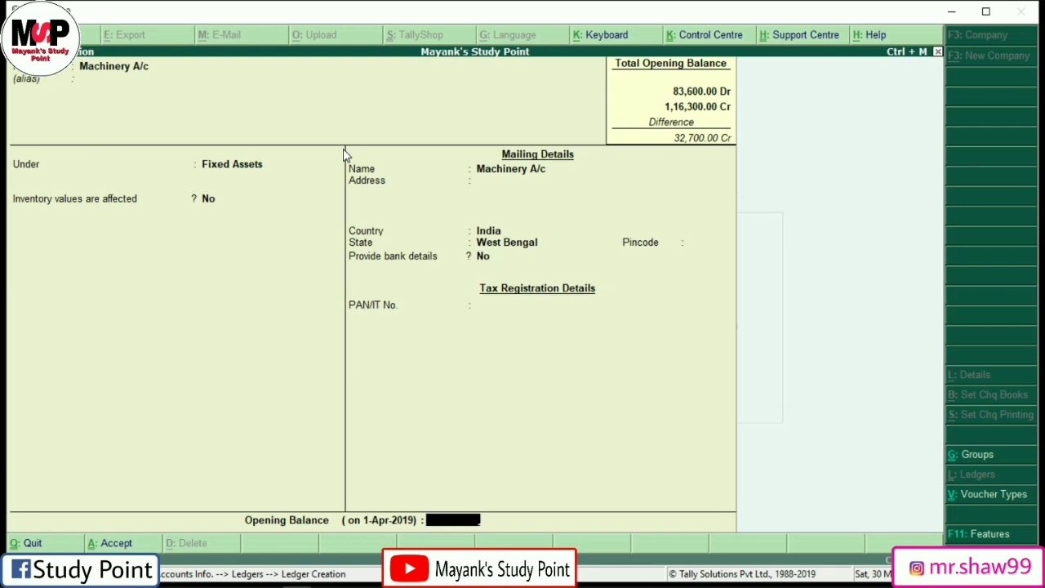
{"action": "type", "text": "2"}
{"action": "key", "text": "BackSpace"}
{"action": "type", "text": "80"}
{"action": "key", "text": "BackSpace"}
{"action": "key", "text": "BackSpace"}
{"action": "type", "text": "8200"}
{"action": "key", "text": "Return"}
{"action": "key", "text": "Return"}
{"action": "key", "text": "Return"}
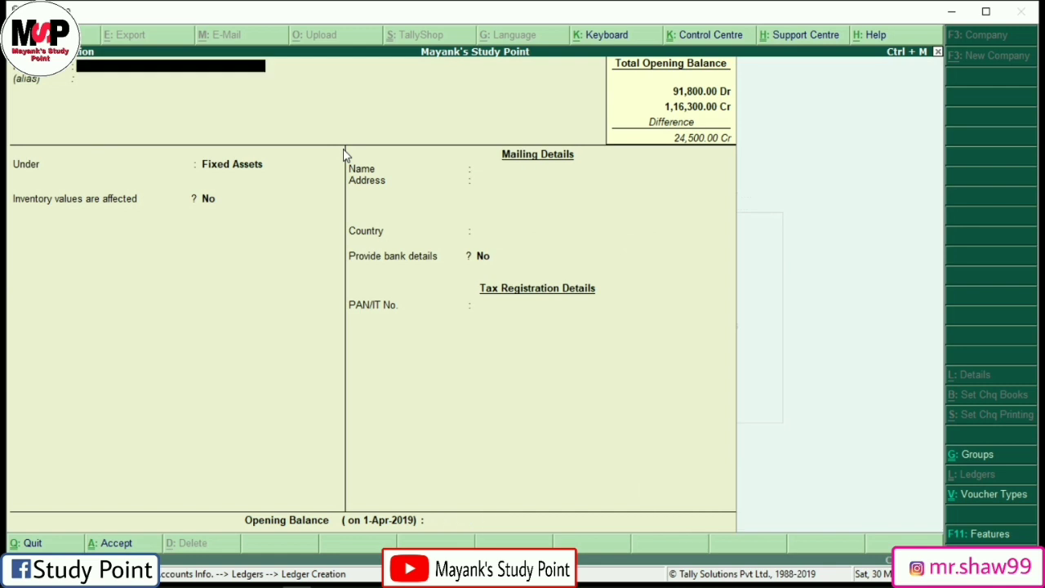
Step: Create Interest Received A/c under Indirect Incomes, Type Not Applicable, with a 14,500 Cr opening balance
{"action": "type", "text": "Interest Received a/"}
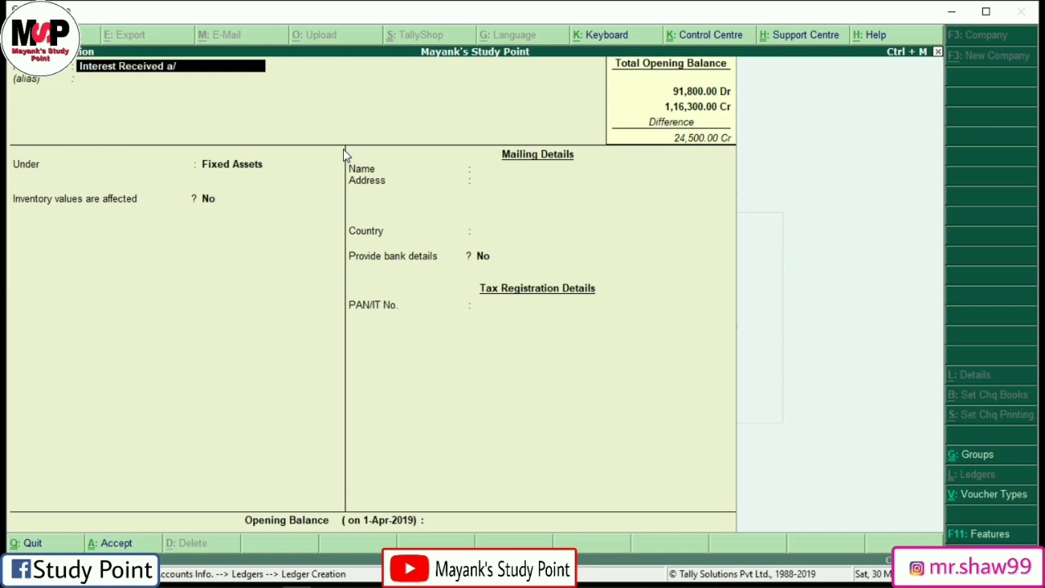
{"action": "type", "text": "c"}
{"action": "key", "text": "Return"}
{"action": "key", "text": "Return"}
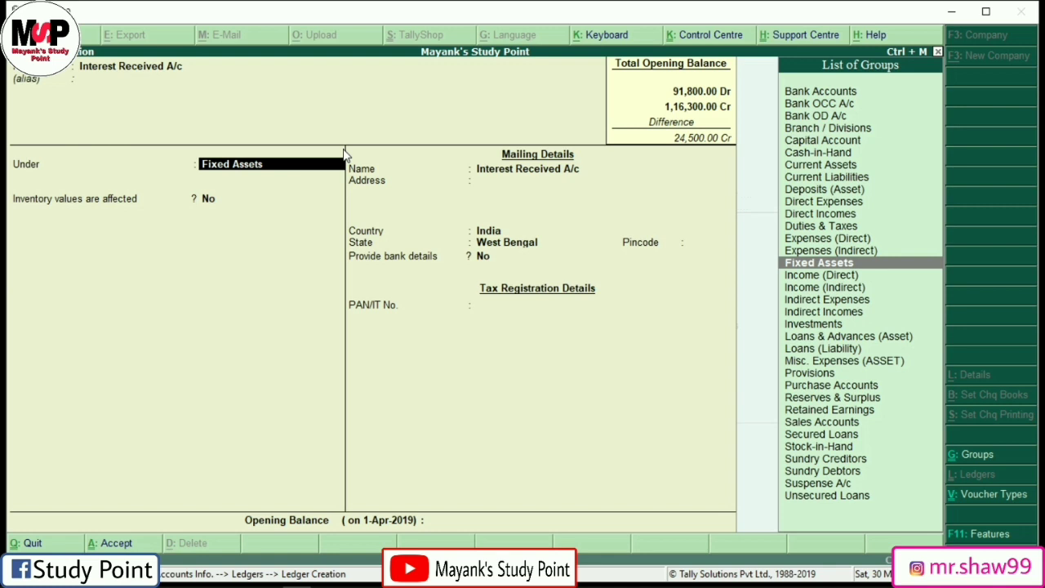
{"action": "type", "text": "in"}
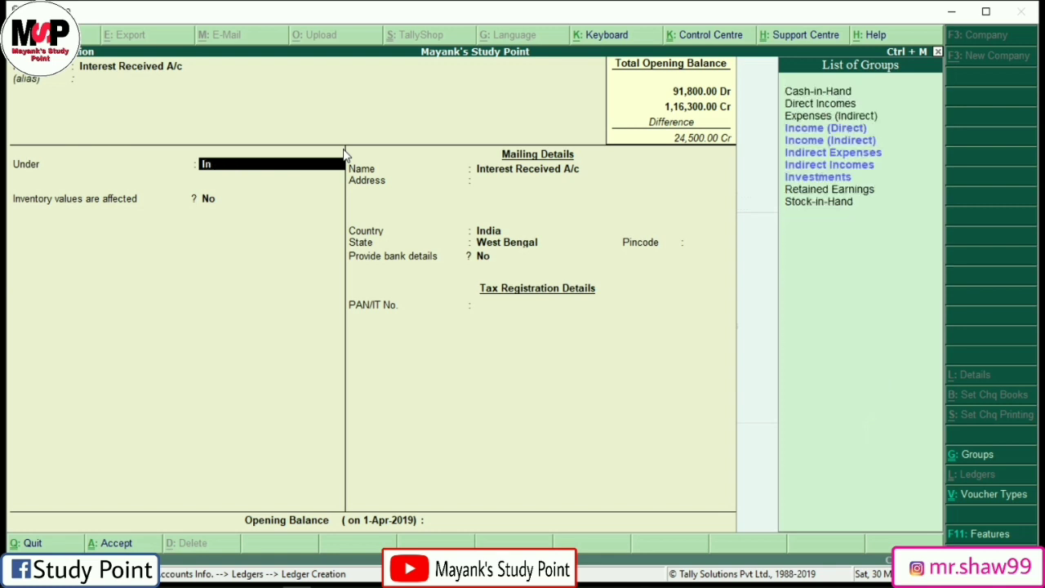
{"action": "key", "text": "Down"}
{"action": "key", "text": "Down"}
{"action": "key", "text": "Down"}
{"action": "key", "text": "Down"}
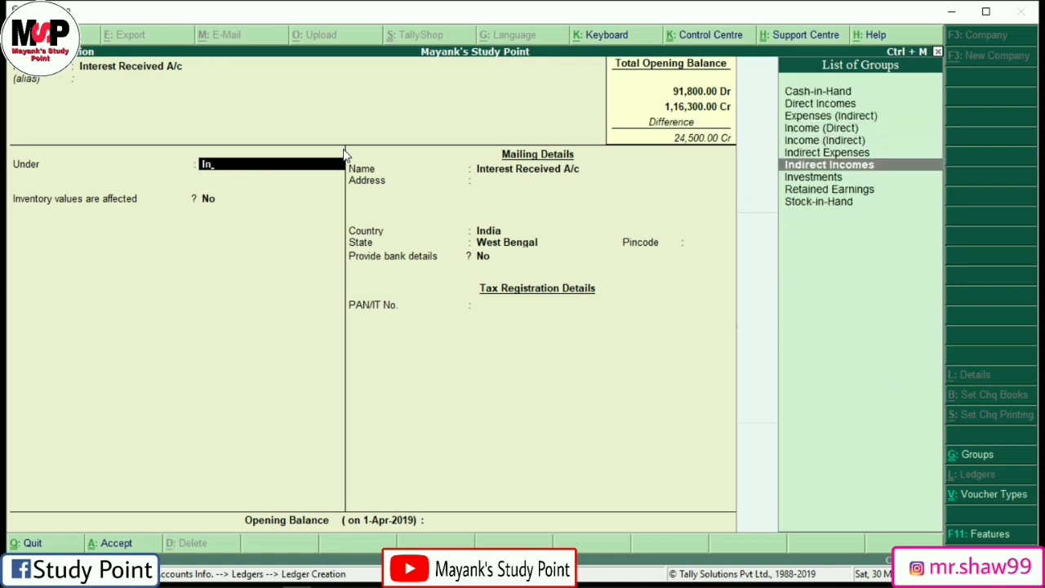
{"action": "key", "text": "Up"}
{"action": "key", "text": "Up"}
{"action": "key", "text": "Up"}
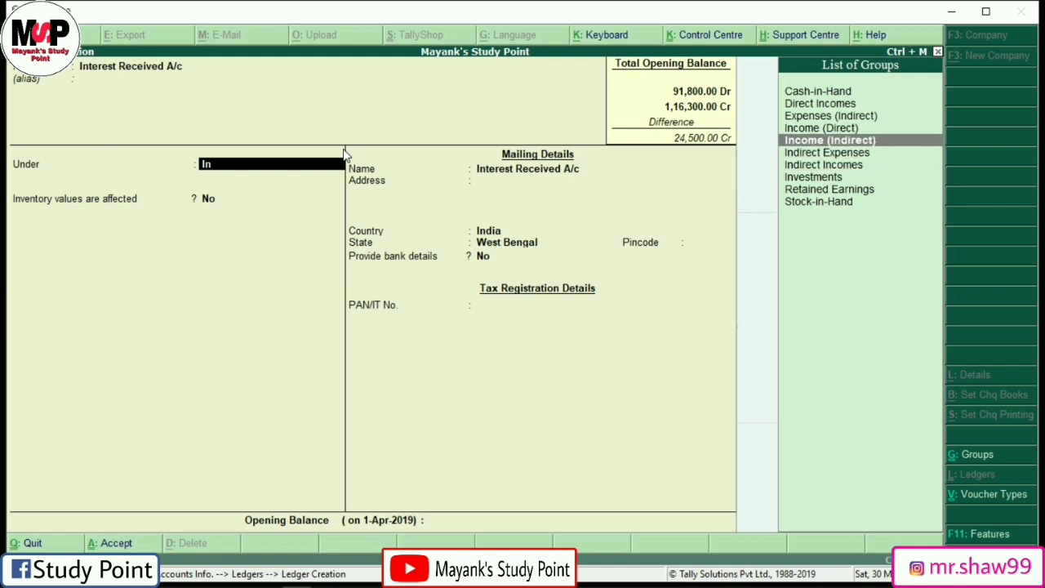
{"action": "key", "text": "Down"}
{"action": "key", "text": "Down"}
{"action": "key", "text": "Down"}
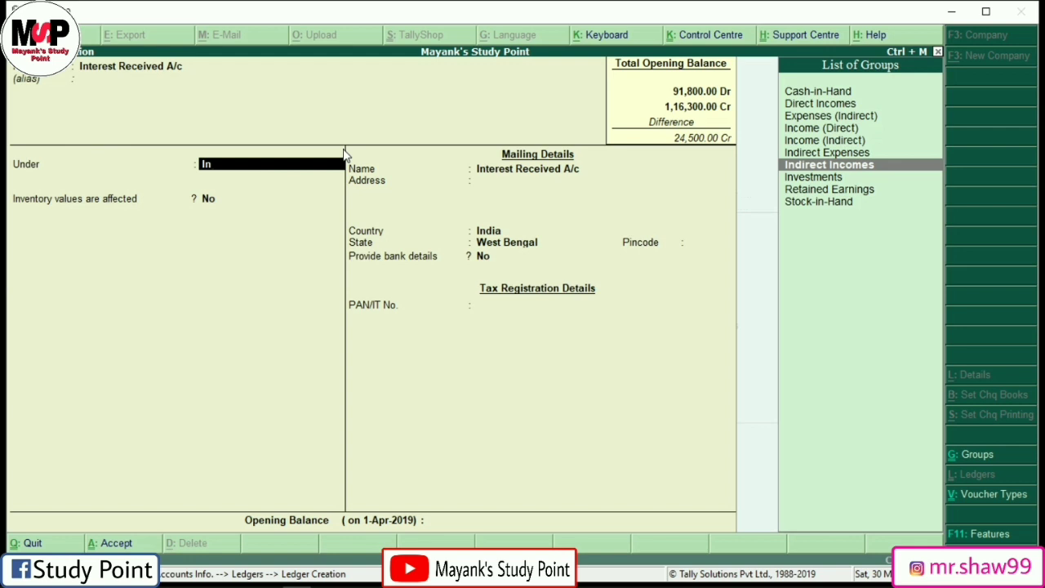
{"action": "key", "text": "Return"}
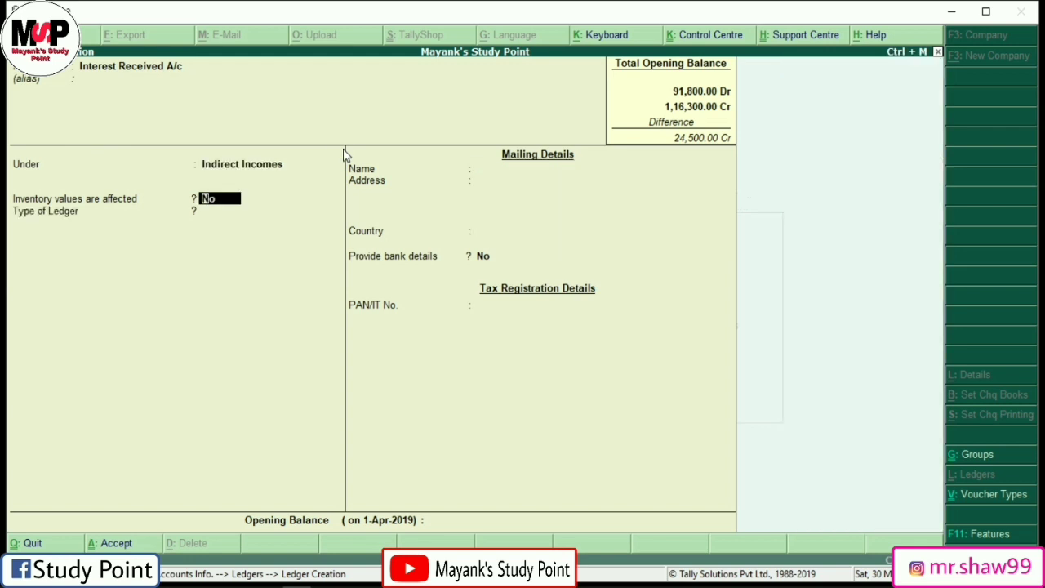
{"action": "key", "text": "Return"}
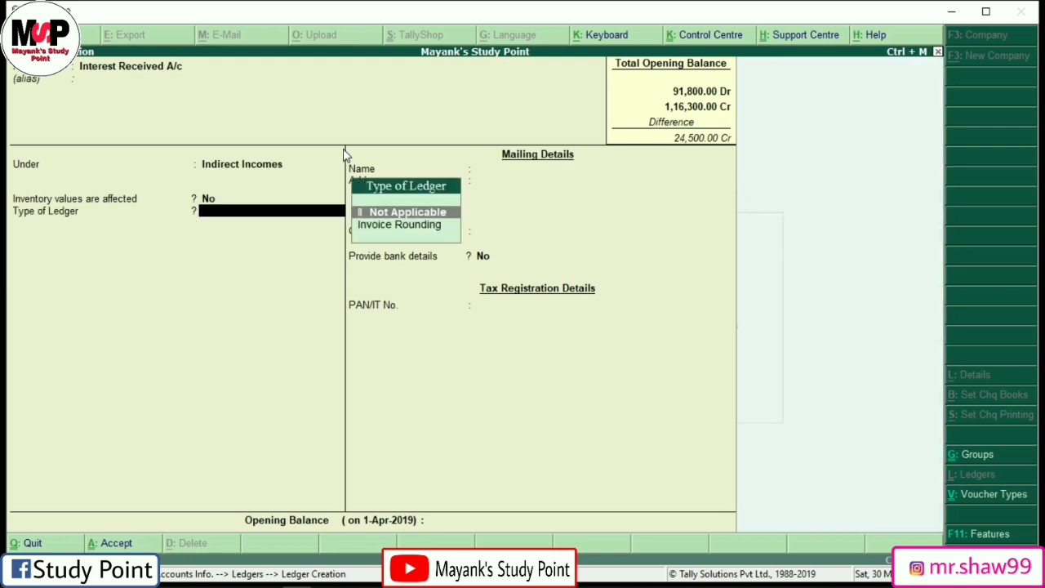
{"action": "key", "text": "Return"}
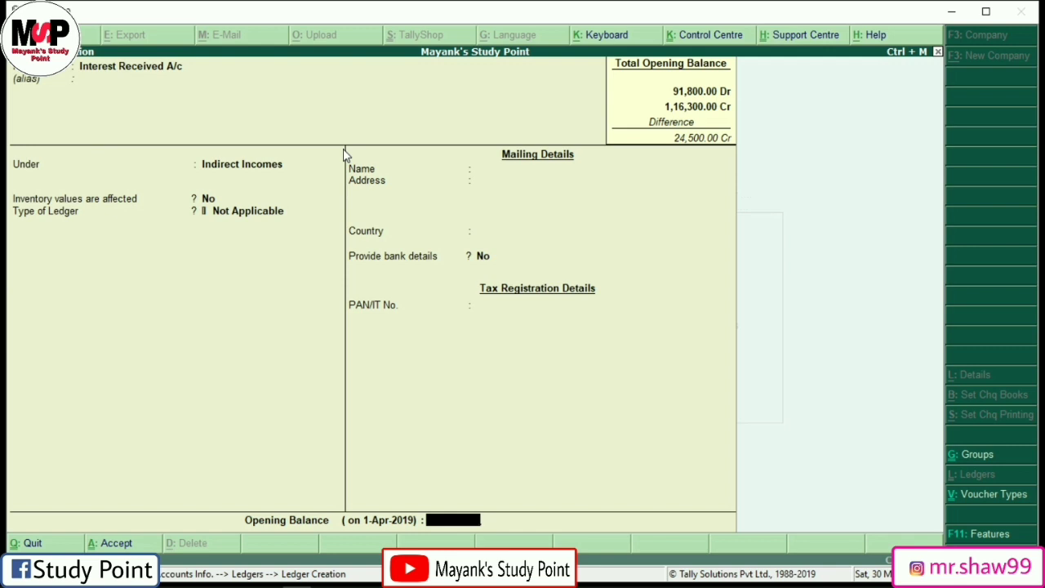
{"action": "type", "text": "14500"}
{"action": "key", "text": "Return"}
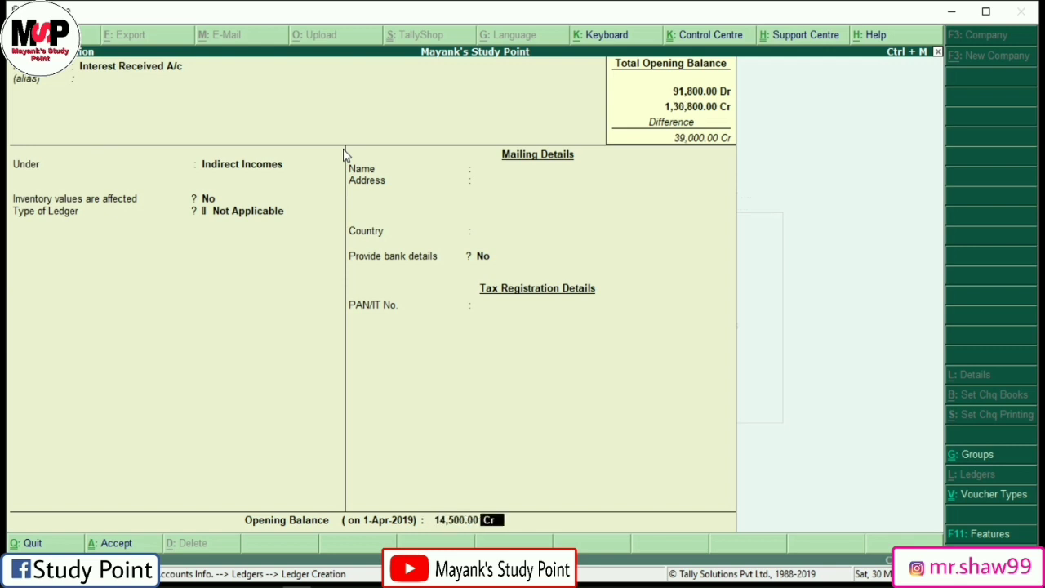
{"action": "key", "text": "Return"}
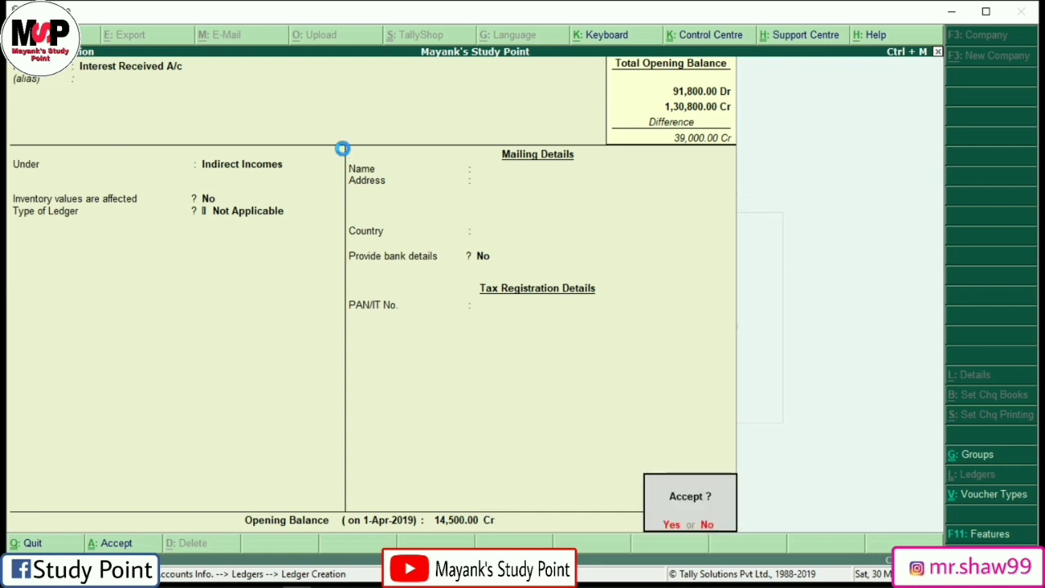
{"action": "key", "text": "Return"}
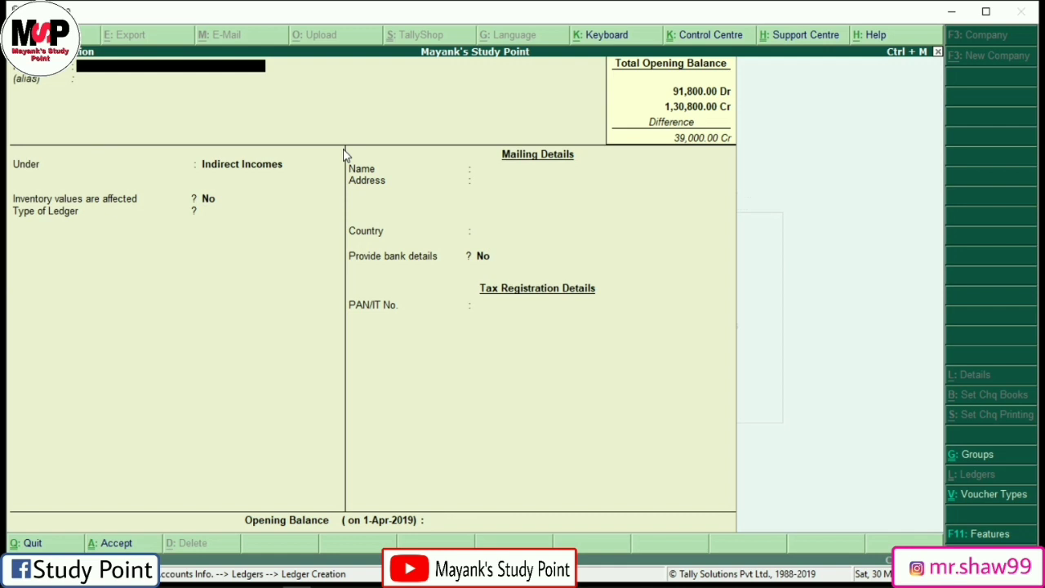
Step: Create Discount Allowed A/c under Indirect Expenses with a 1,000 Dr opening balance and save it
{"action": "type", "text": "Discount Allowed a/c"}
{"action": "key", "text": "Return"}
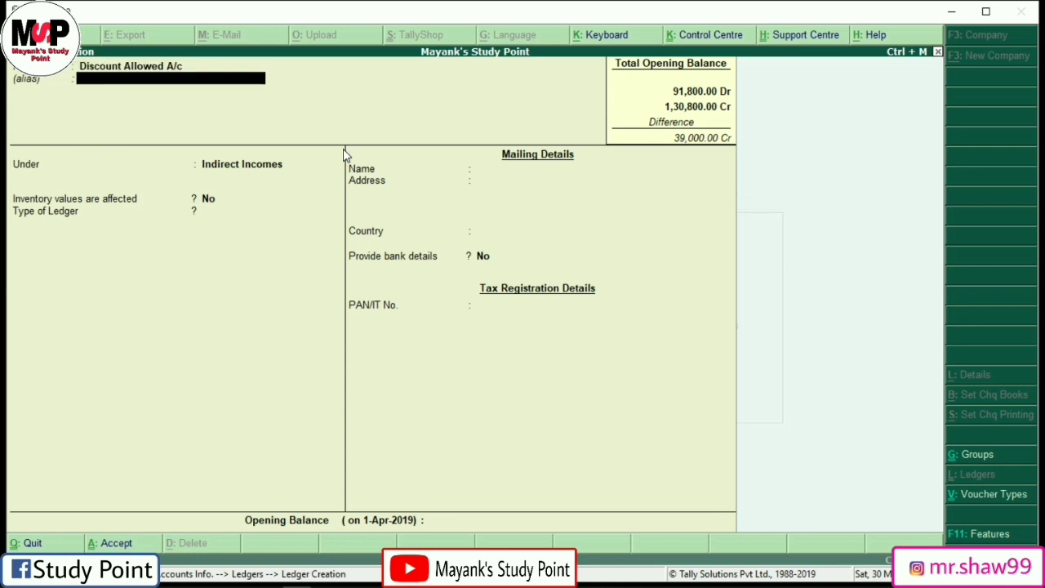
{"action": "key", "text": "Return"}
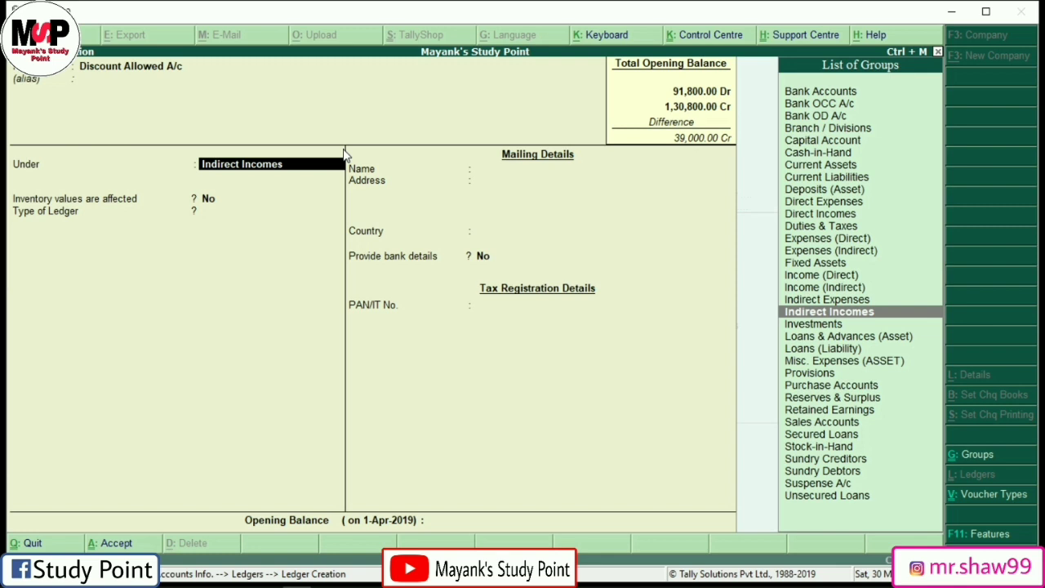
{"action": "type", "text": "In"}
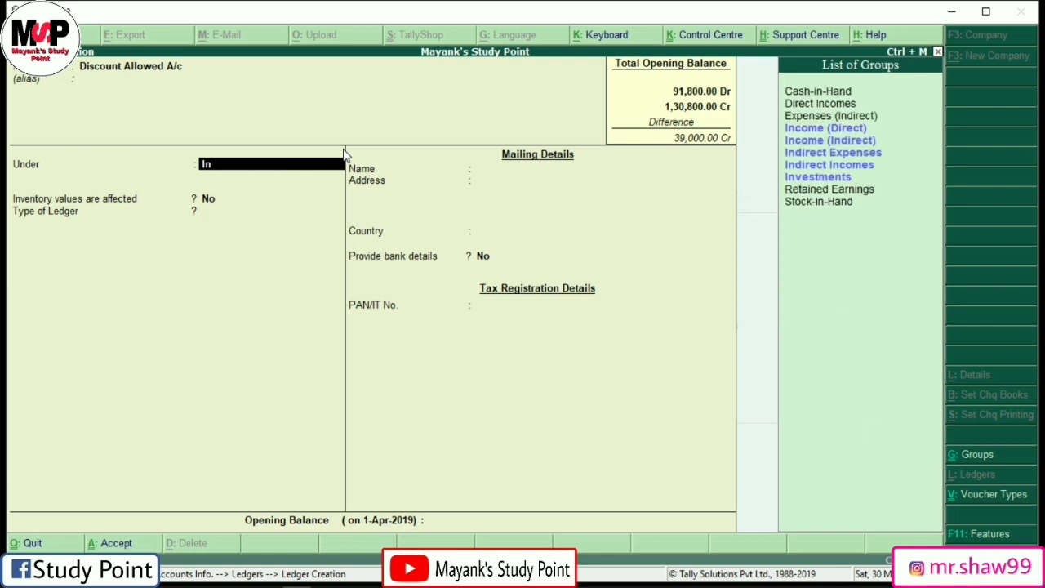
{"action": "key", "text": "Down"}
{"action": "key", "text": "Down"}
{"action": "key", "text": "Down"}
{"action": "key", "text": "Return"}
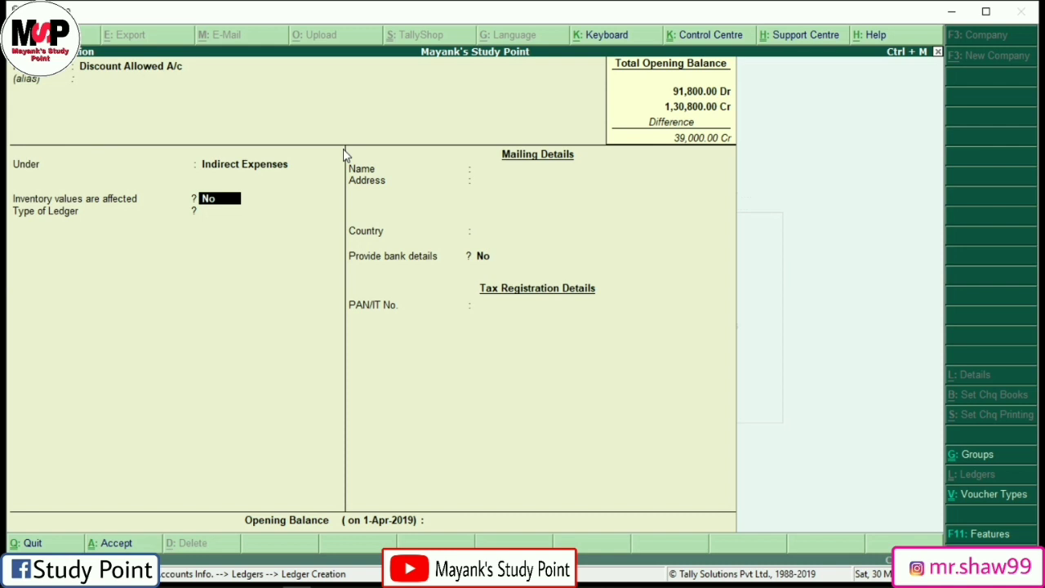
{"action": "key", "text": "Return"}
{"action": "key", "text": "Return"}
{"action": "key", "text": "Return"}
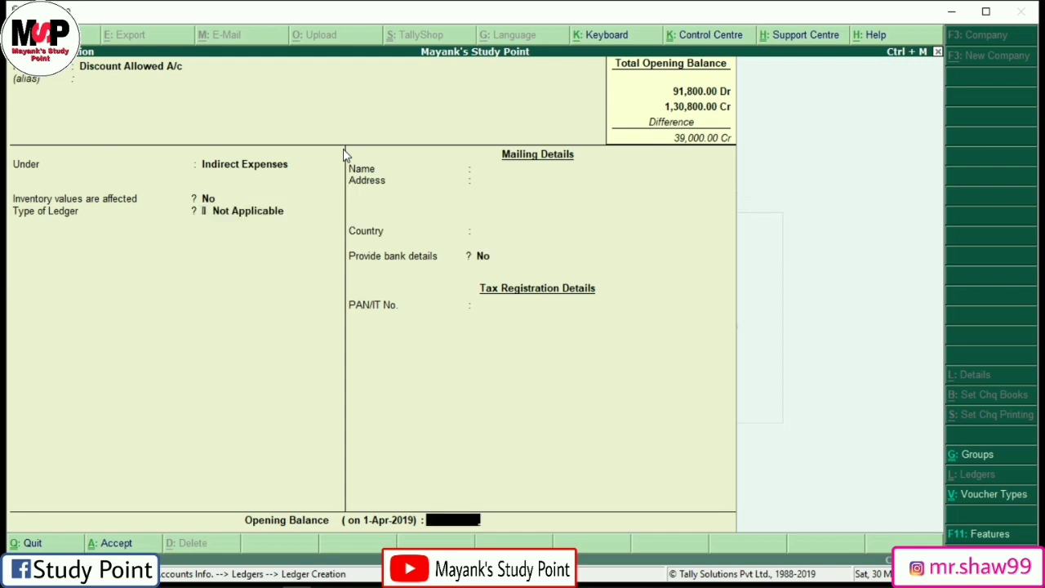
{"action": "type", "text": "1000"}
{"action": "key", "text": "Return"}
{"action": "key", "text": "Return"}
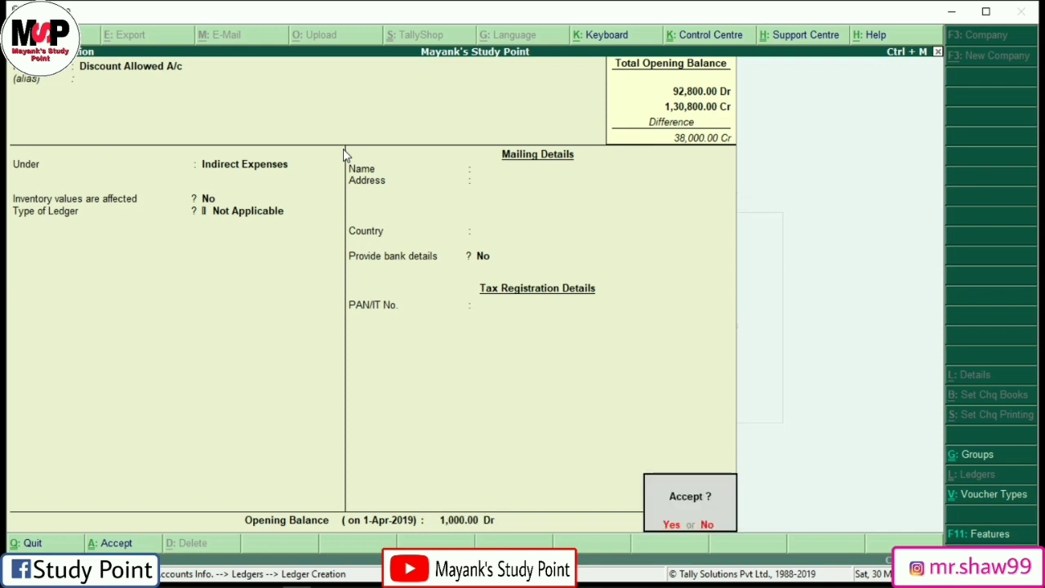
{"action": "key", "text": "Return"}
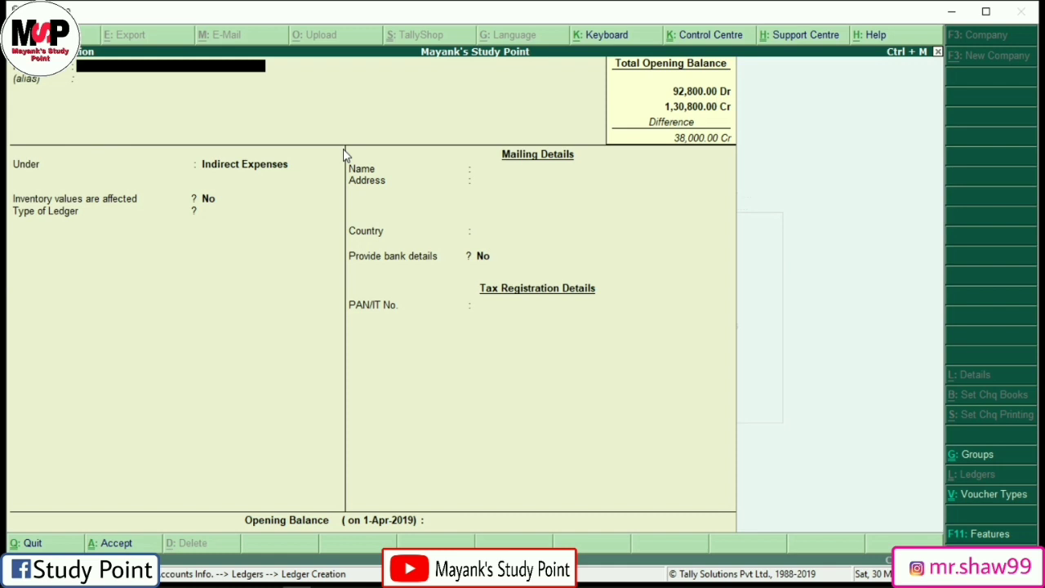
Step: Create Bills Payables A/c under Current Liabilities with a 26,200 Cr opening balance and save it
{"action": "type", "text": "Bills Payables A/c"}
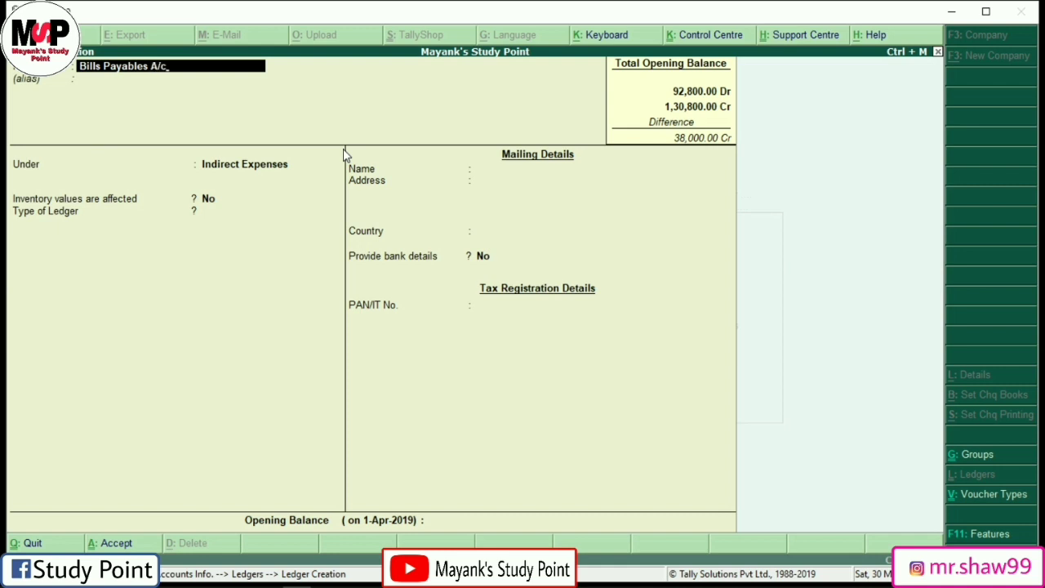
{"action": "key", "text": "Return"}
{"action": "key", "text": "Return"}
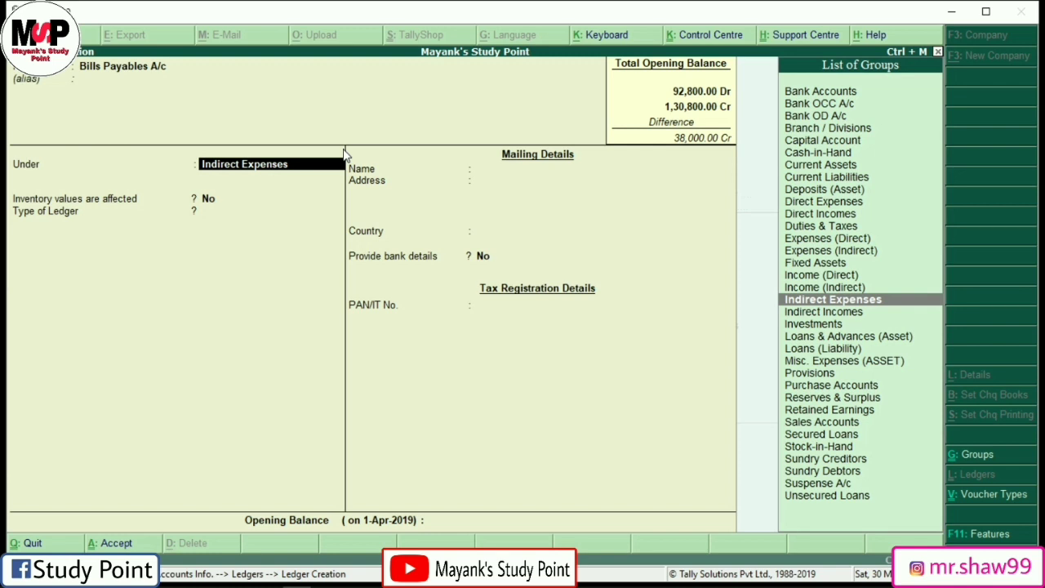
{"action": "type", "text": "D"}
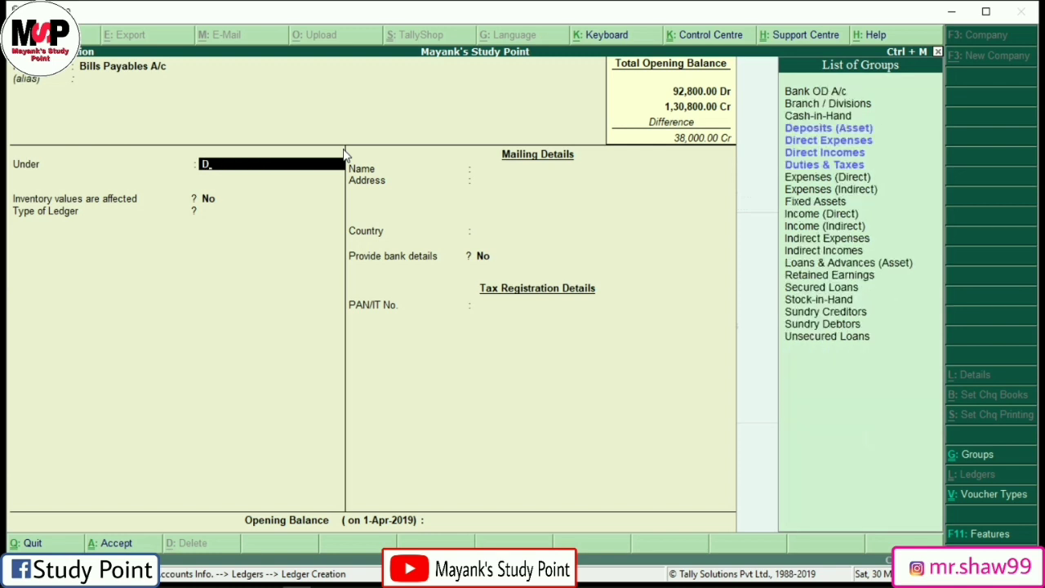
{"action": "type", "text": "u"}
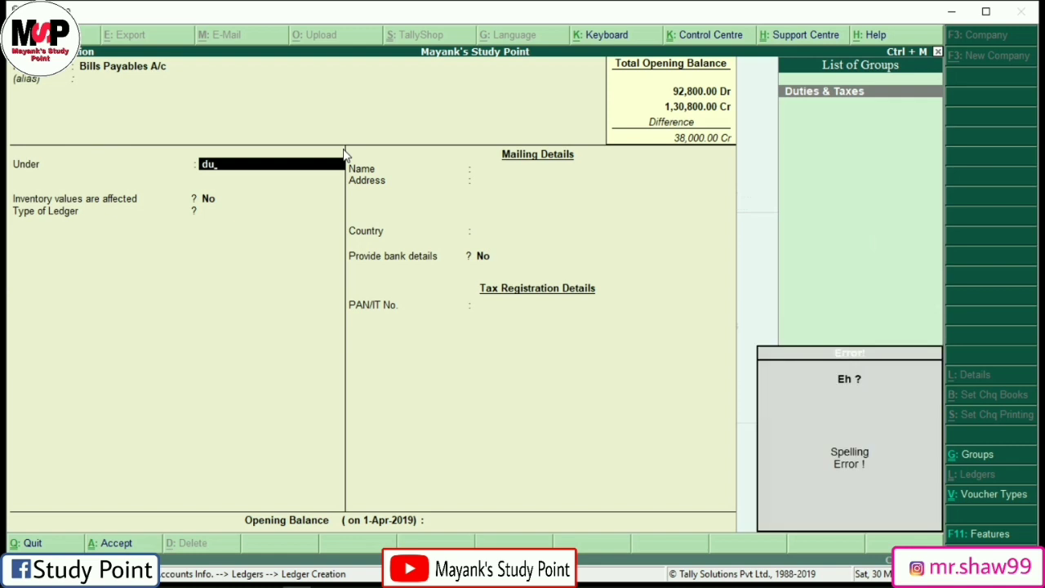
{"action": "key", "text": "BackSpace"}
{"action": "key", "text": "BackSpace"}
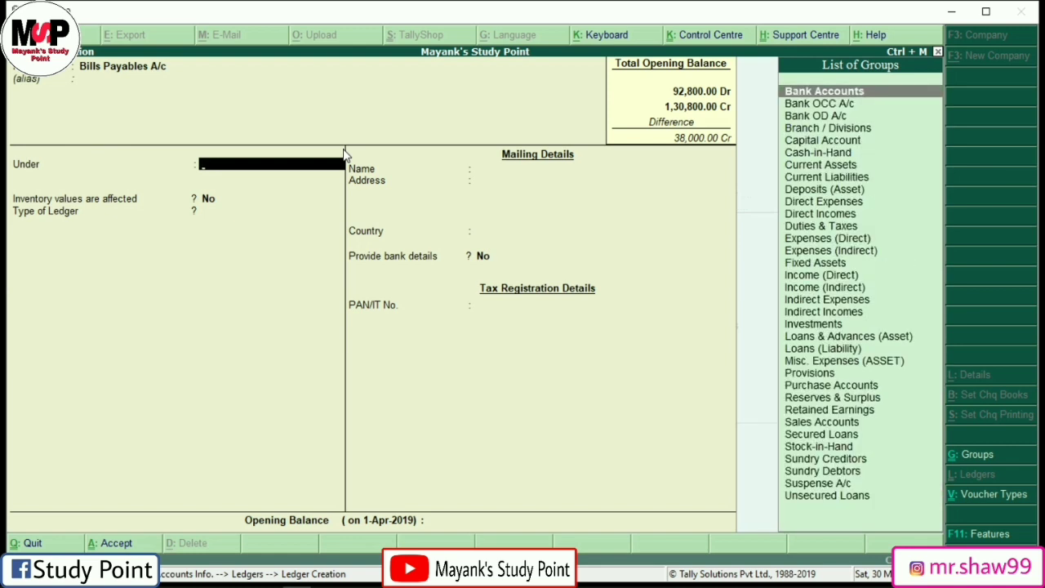
{"action": "type", "text": "c"}
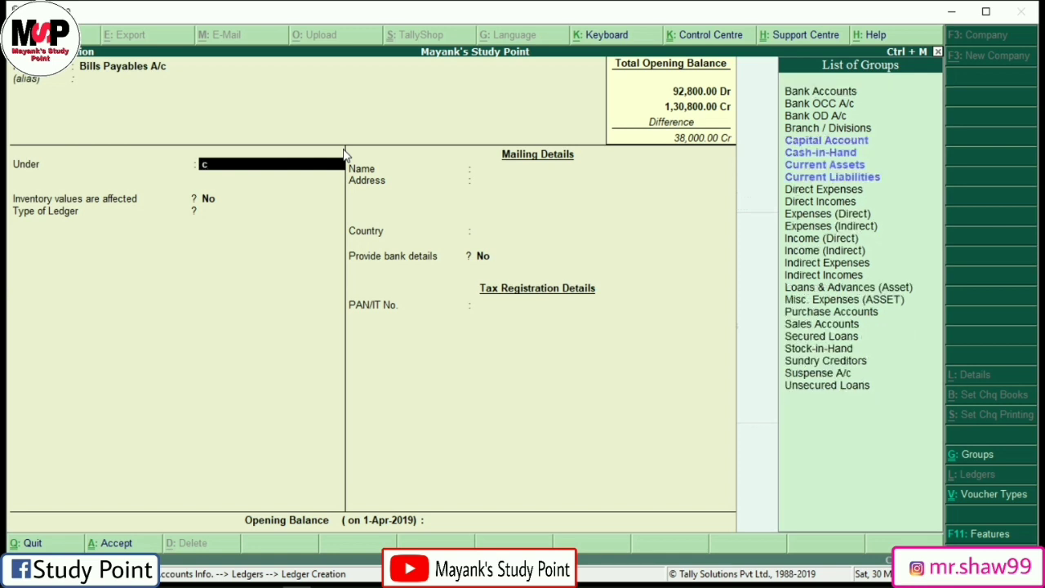
{"action": "type", "text": "u"}
{"action": "key", "text": "Down"}
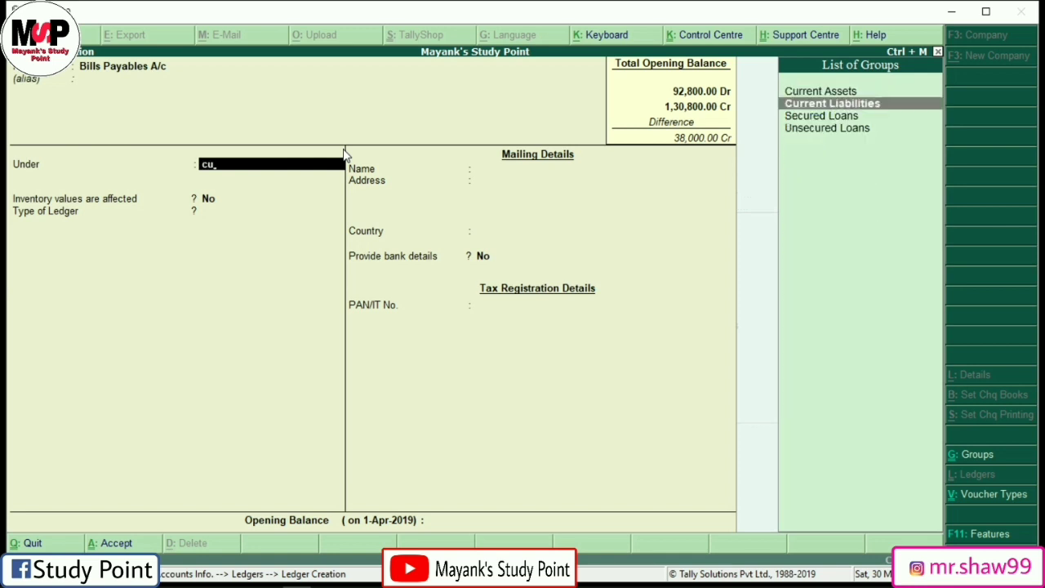
{"action": "key", "text": "Return"}
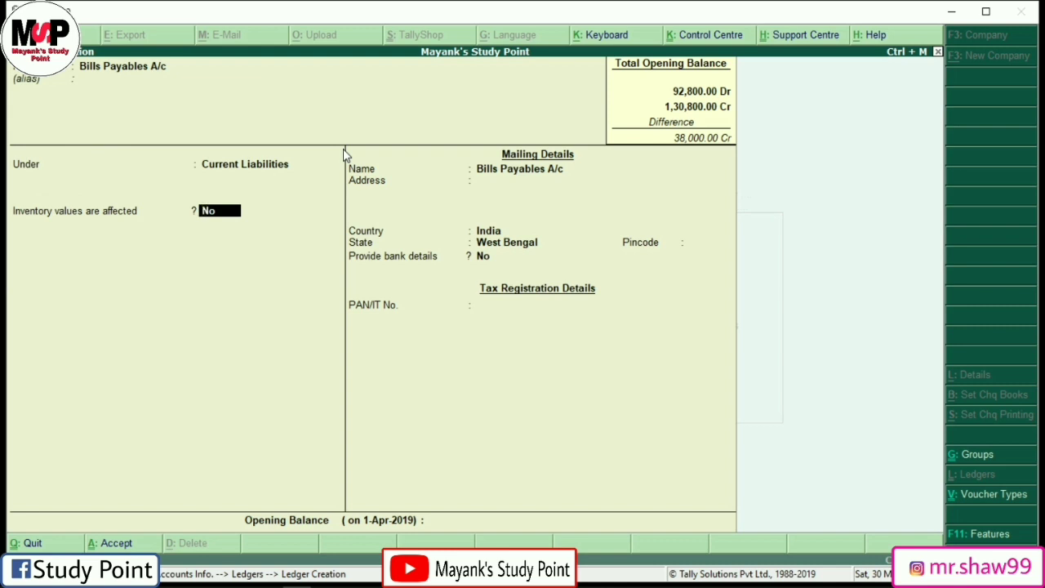
{"action": "key", "text": "Return"}
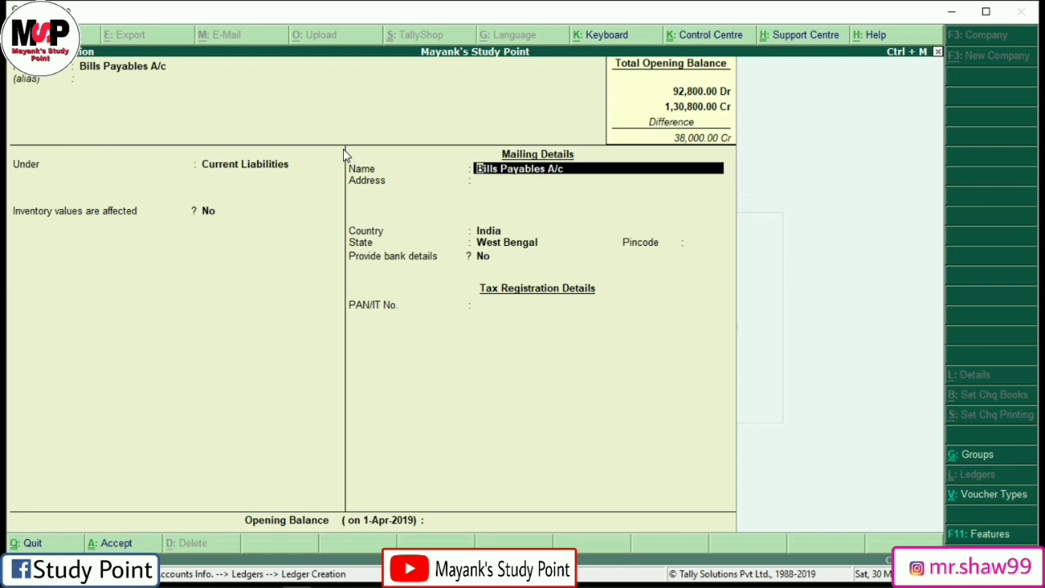
{"action": "key", "text": "Return"}
{"action": "key", "text": "Return"}
{"action": "key", "text": "Return"}
{"action": "key", "text": "Return"}
{"action": "key", "text": "Return"}
{"action": "key", "text": "Return"}
{"action": "key", "text": "Return"}
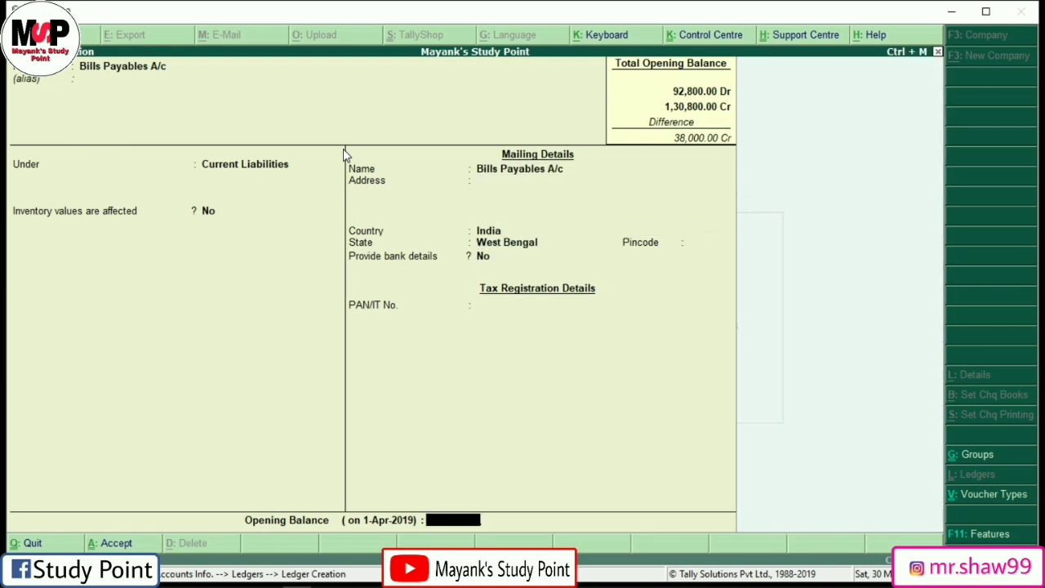
{"action": "type", "text": "26,200"}
{"action": "key", "text": "Return"}
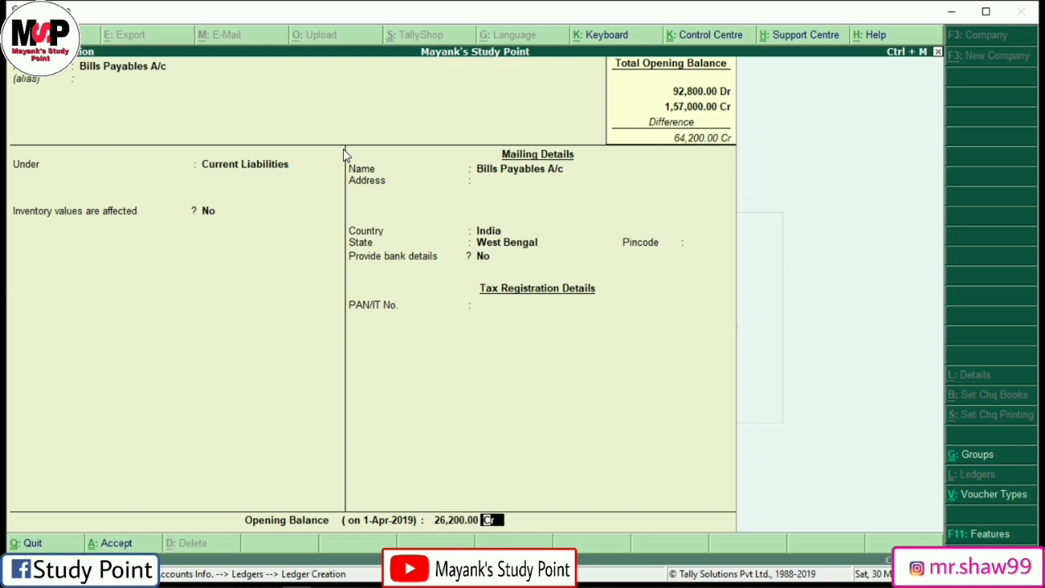
{"action": "key", "text": "Return"}
{"action": "key", "text": "Return"}
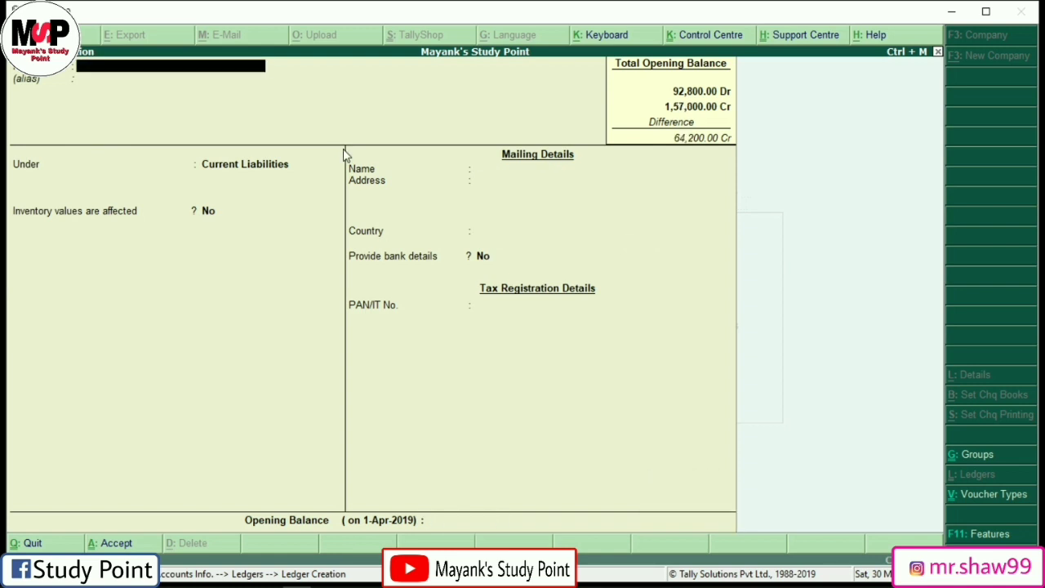
Step: Create Repairing A/c under Indirect Expenses with a 200 Dr opening balance and save it
{"action": "type", "text": "Repairing"}
{"action": "type", "text": "a/c"}
{"action": "key", "text": "Return"}
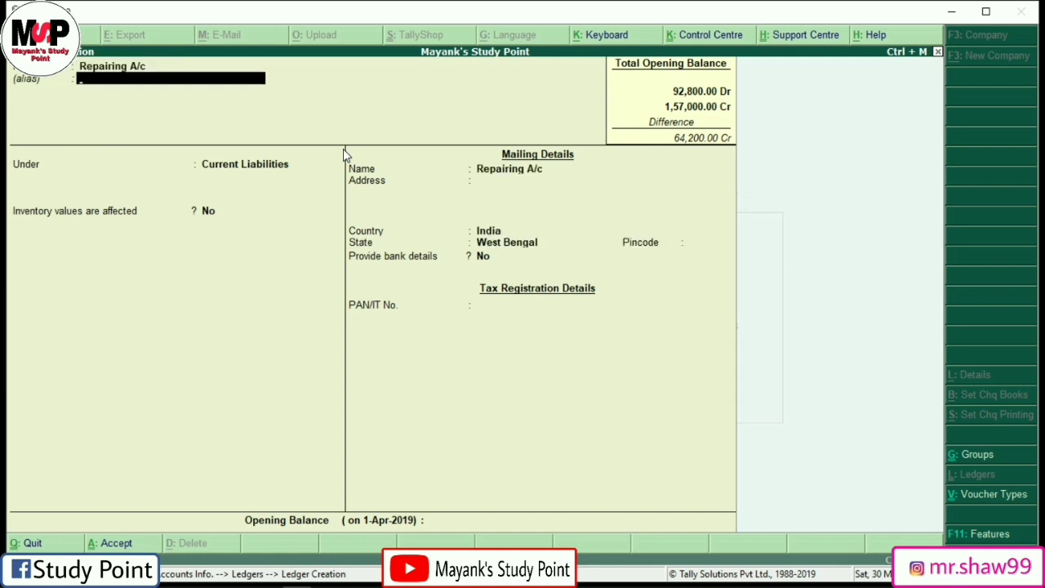
{"action": "key", "text": "Return"}
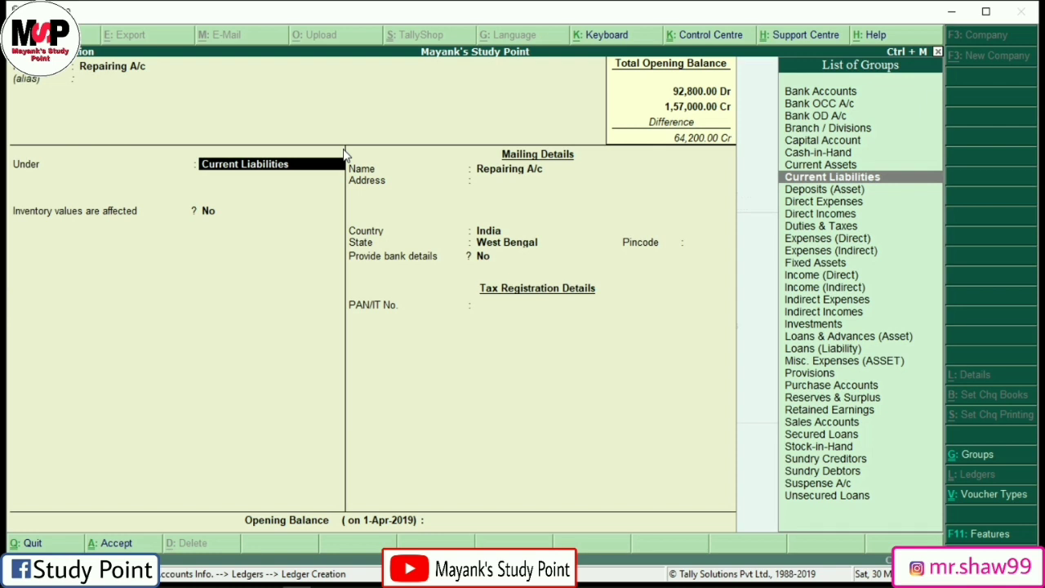
{"action": "type", "text": "In"}
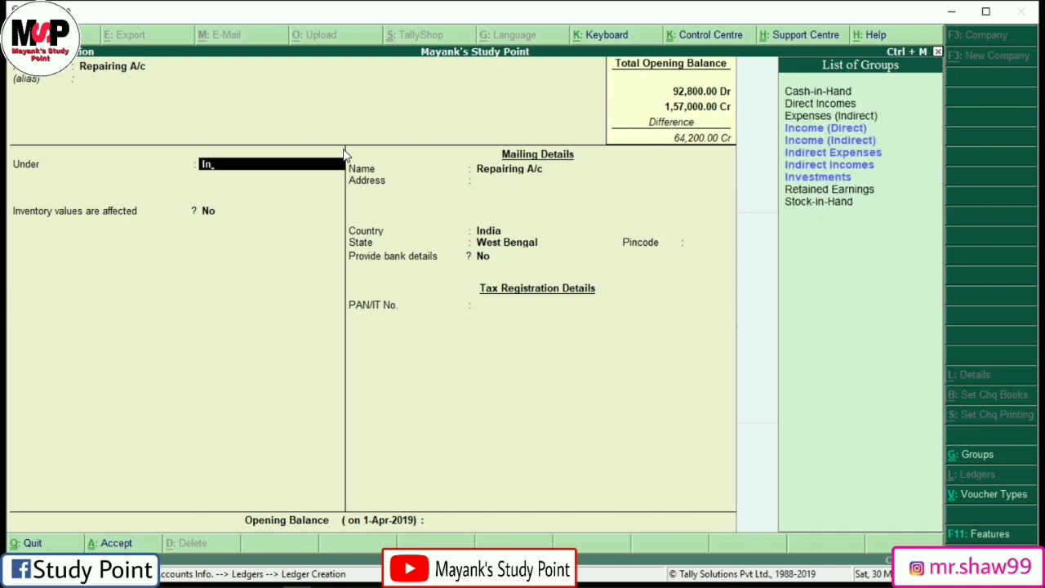
{"action": "key", "text": "Down"}
{"action": "key", "text": "Down"}
{"action": "key", "text": "Down"}
{"action": "key", "text": "Return"}
{"action": "key", "text": "Return"}
{"action": "key", "text": "Return"}
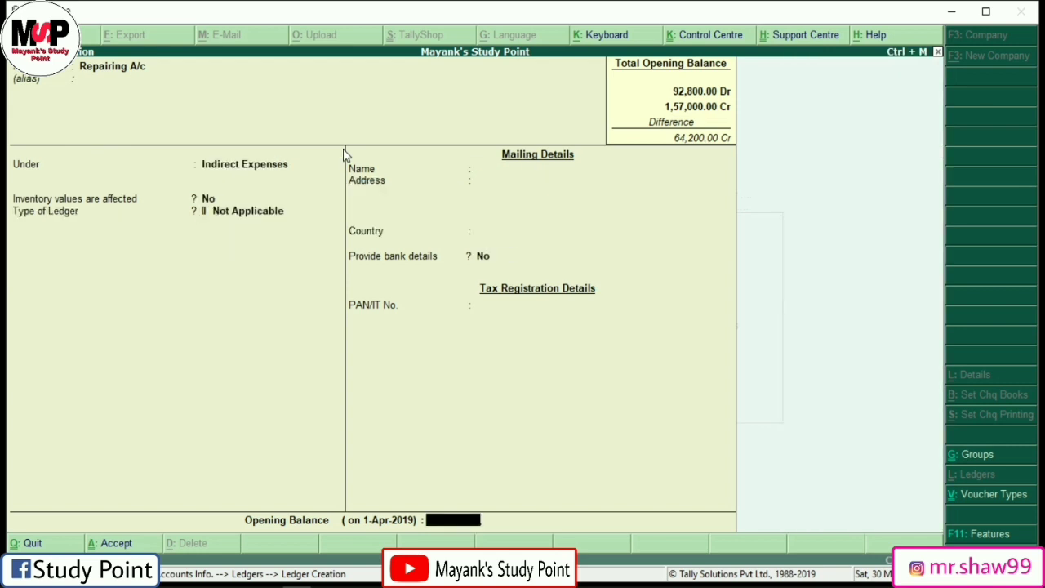
{"action": "type", "text": "200"}
{"action": "key", "text": "Return"}
{"action": "key", "text": "Return"}
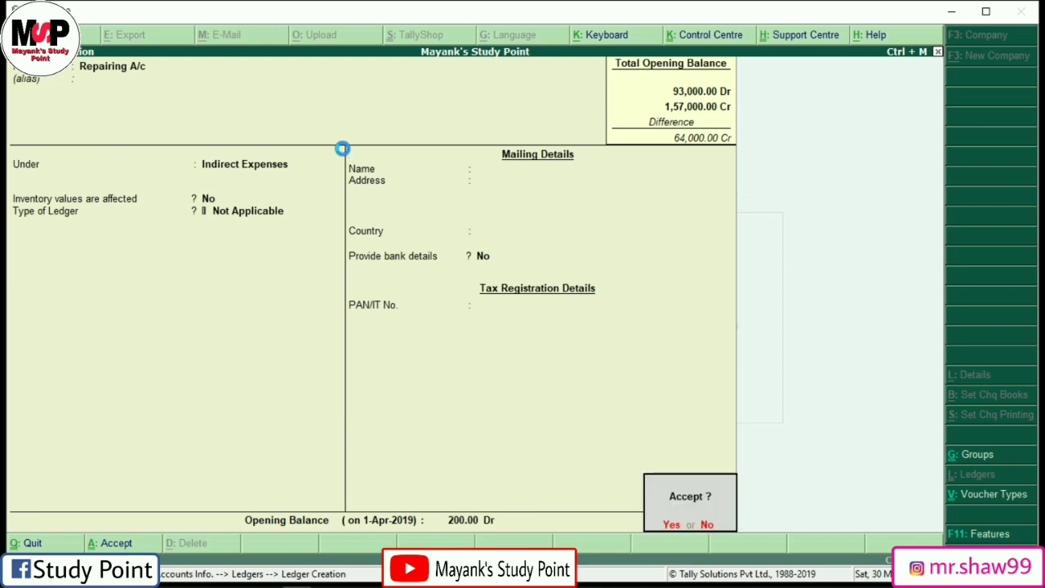
{"action": "key", "text": "Return"}
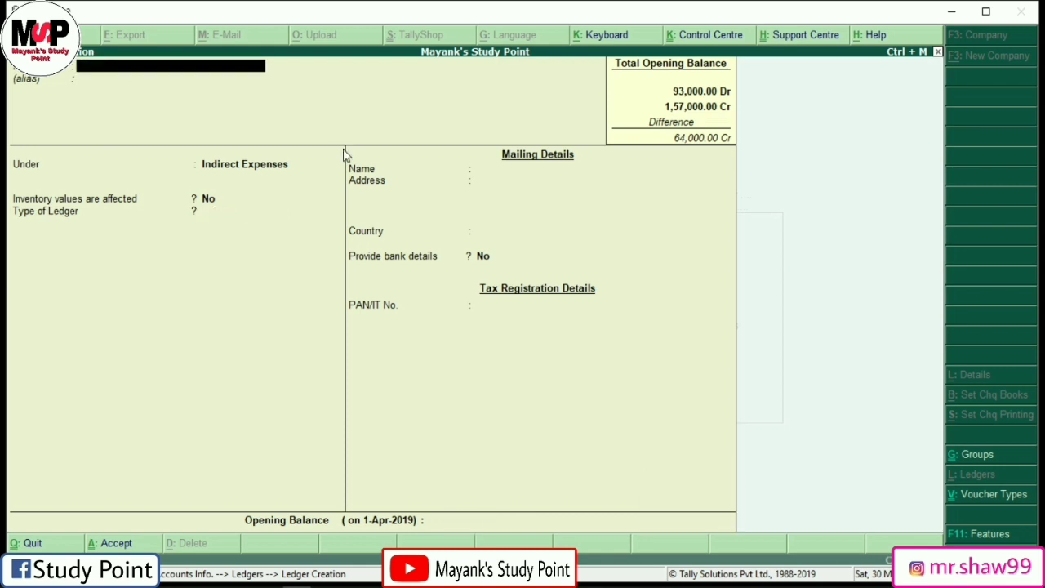
Step: Save Bank Loan A/c under Loans (Liability) without an opening balance, then erase a stray 'Cash' name
{"action": "type", "text": "Bank Loan a/c"}
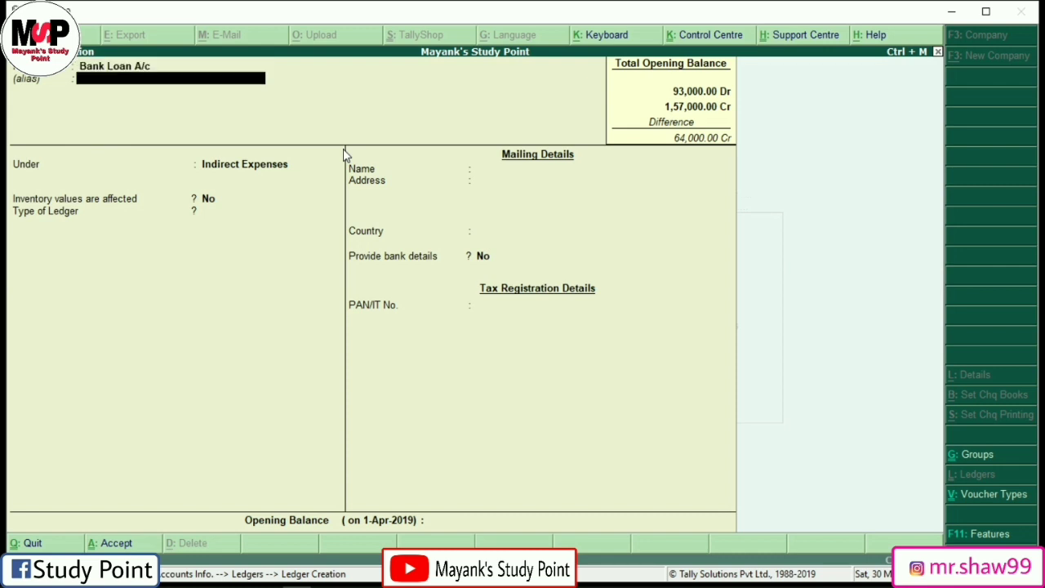
{"action": "key", "text": "Return"}
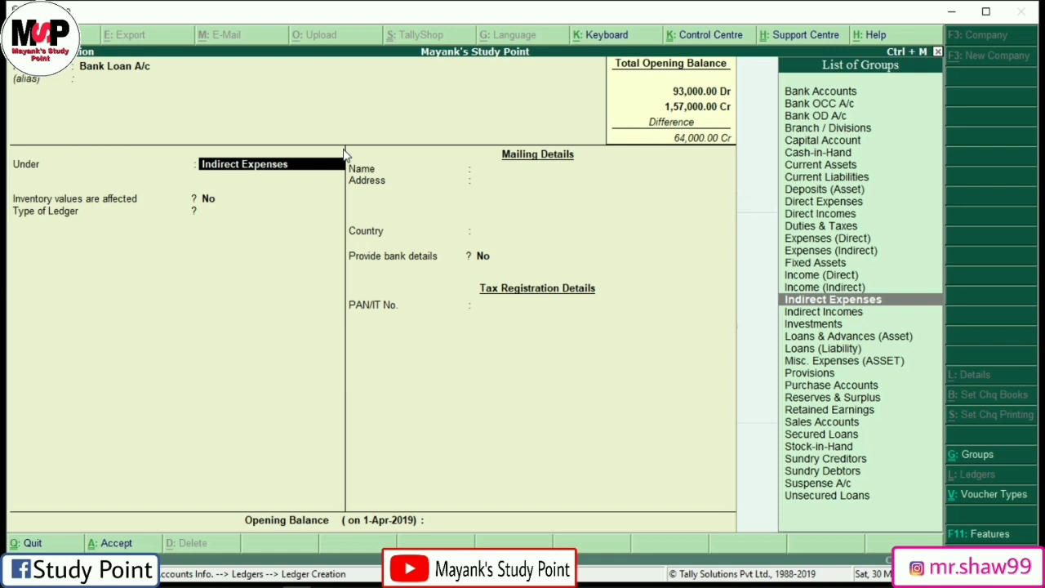
{"action": "type", "text": "Lo"}
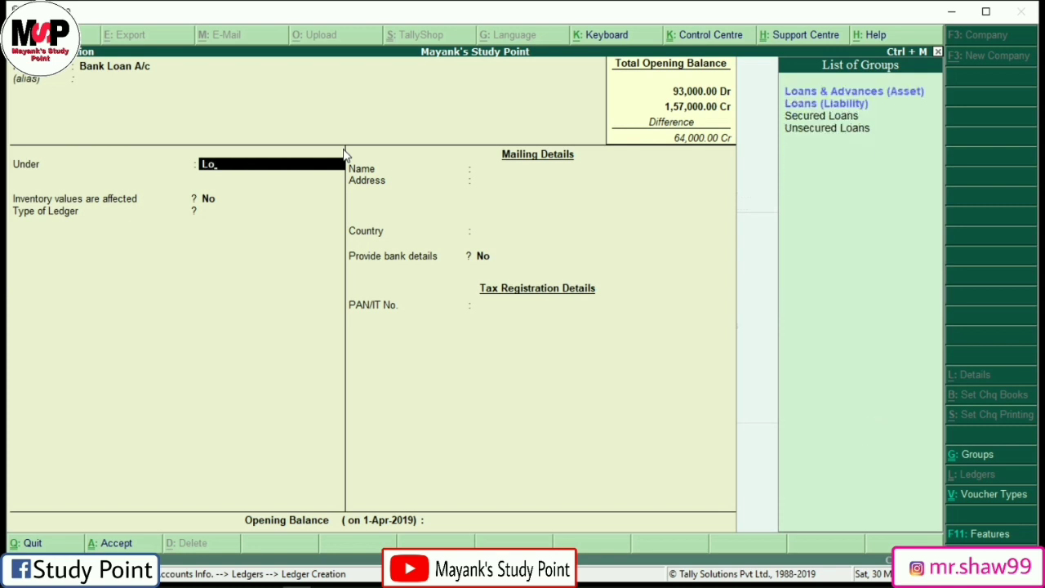
{"action": "key", "text": "Down"}
{"action": "key", "text": "Return"}
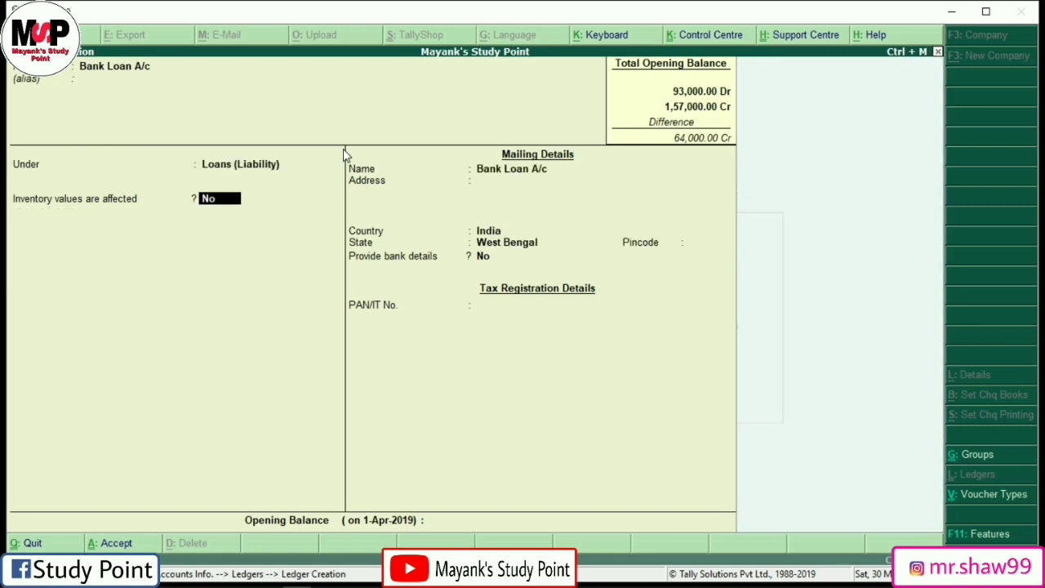
{"action": "key", "text": "Return"}
{"action": "key", "text": "Return"}
{"action": "key", "text": "Return"}
{"action": "key", "text": "Return"}
{"action": "key", "text": "Return"}
{"action": "key", "text": "Return"}
{"action": "key", "text": "Return"}
{"action": "key", "text": "Return"}
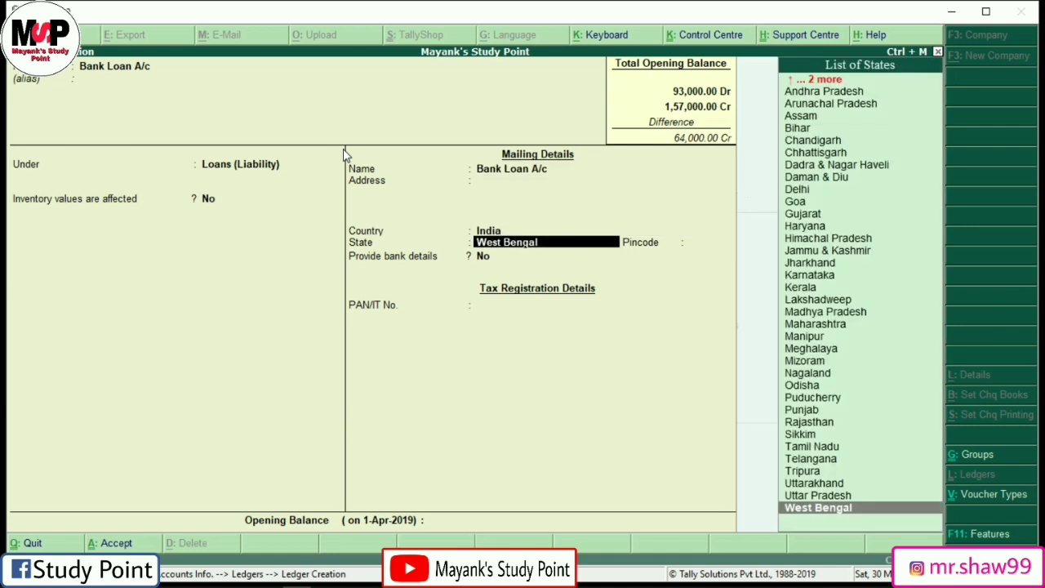
{"action": "key", "text": "Return"}
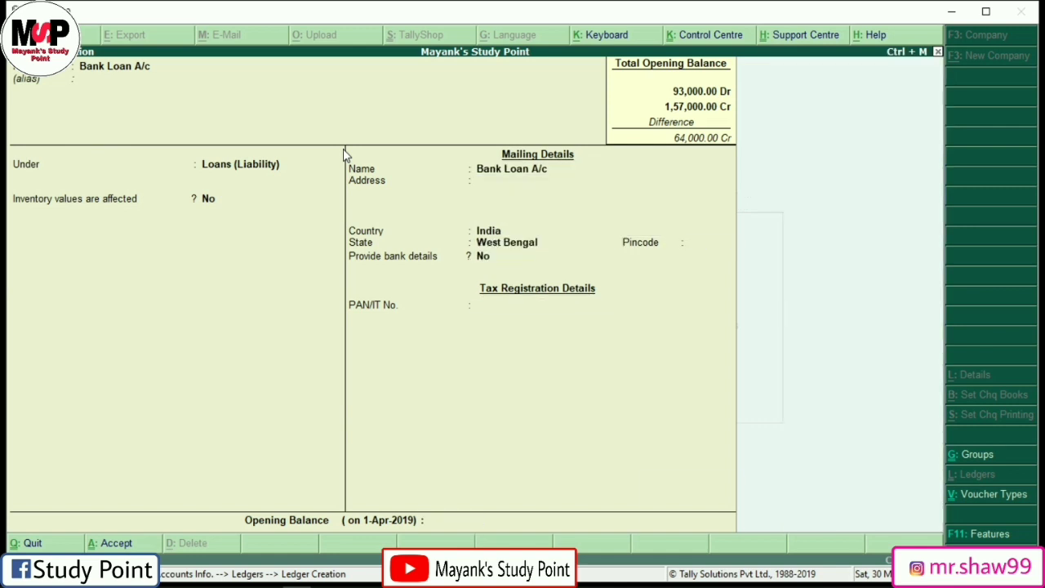
{"action": "key", "text": "Return"}
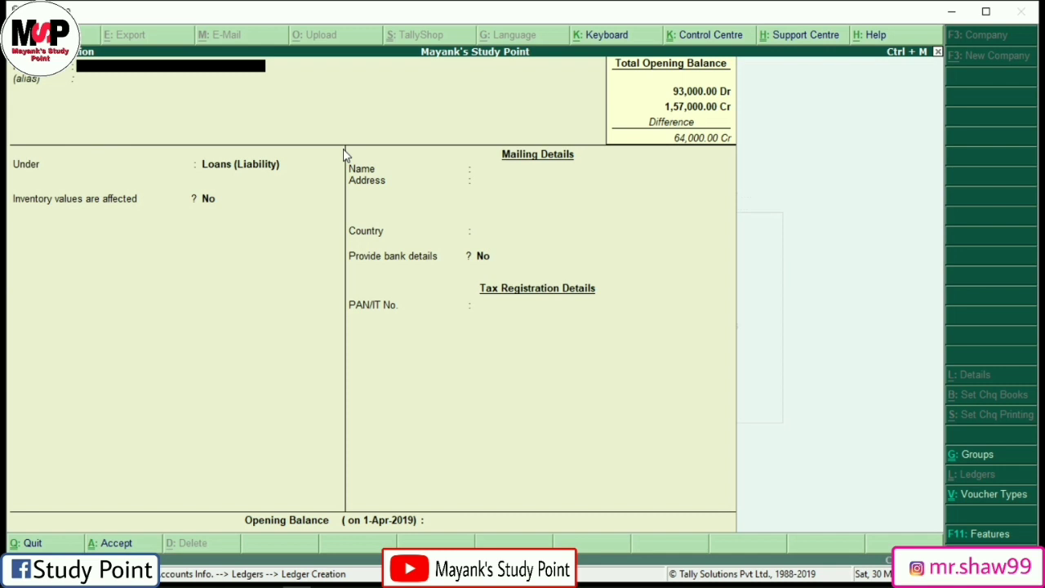
{"action": "type", "text": "Cash"}
{"action": "key", "text": "BackSpace"}
{"action": "key", "text": "BackSpace"}
{"action": "key", "text": "BackSpace"}
{"action": "key", "text": "BackSpace"}
Step: Quit ledger creation and open Alter to list the existing ledgers
{"action": "key", "text": "Escape"}
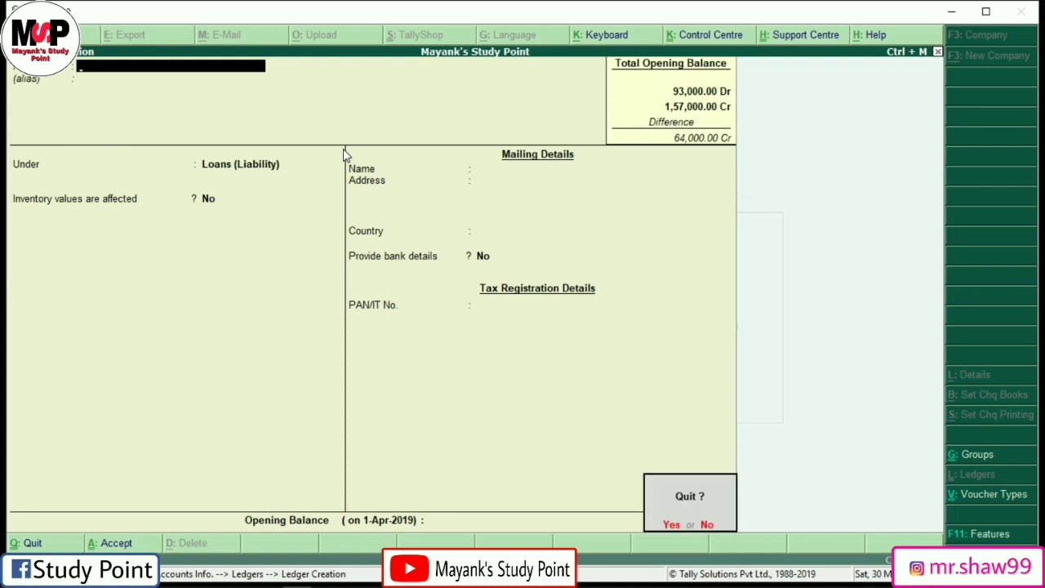
{"action": "key", "text": "n"}
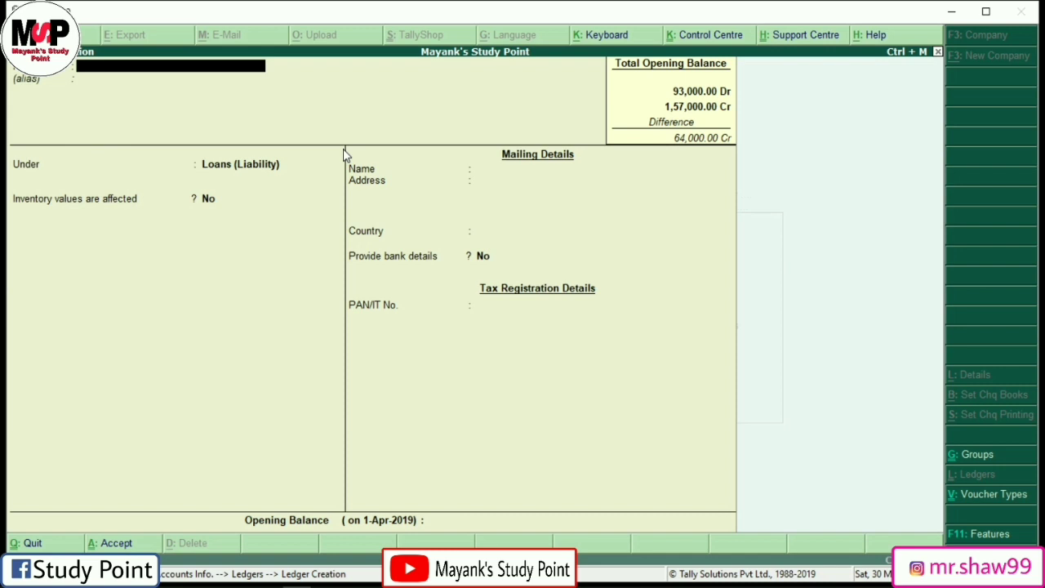
{"action": "key", "text": "Escape"}
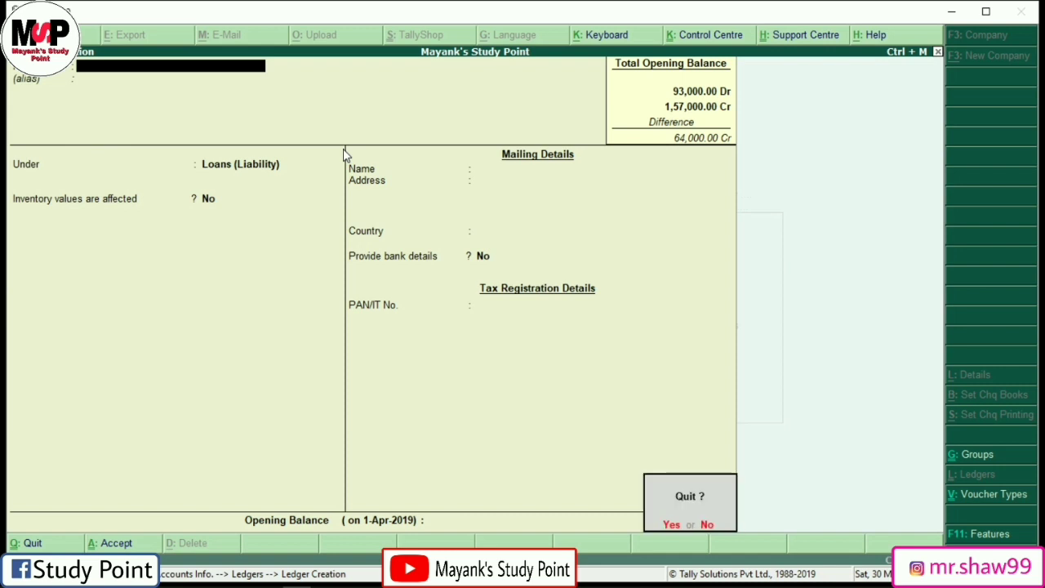
{"action": "key", "text": "y"}
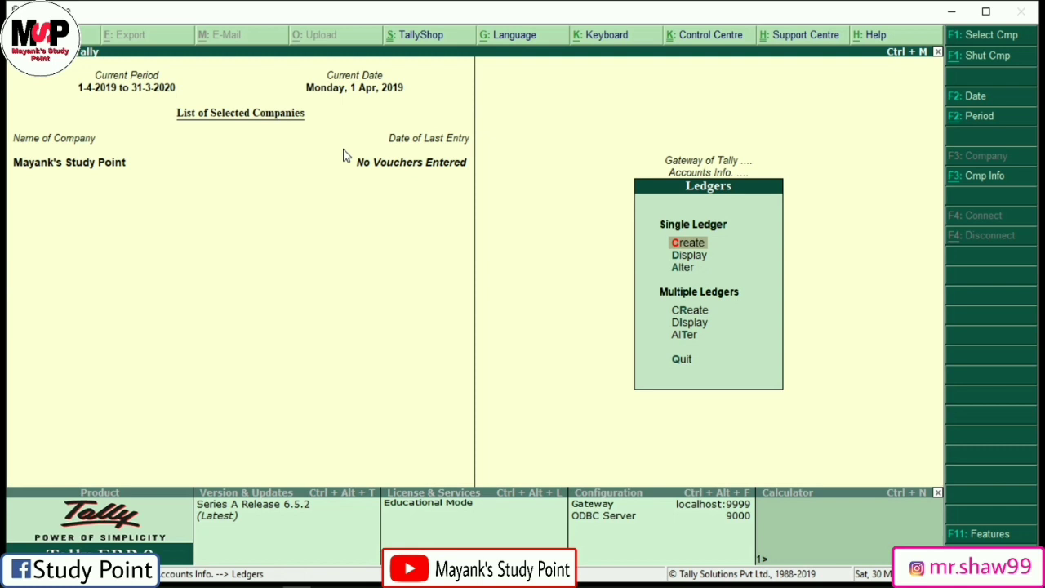
{"action": "key", "text": "a"}
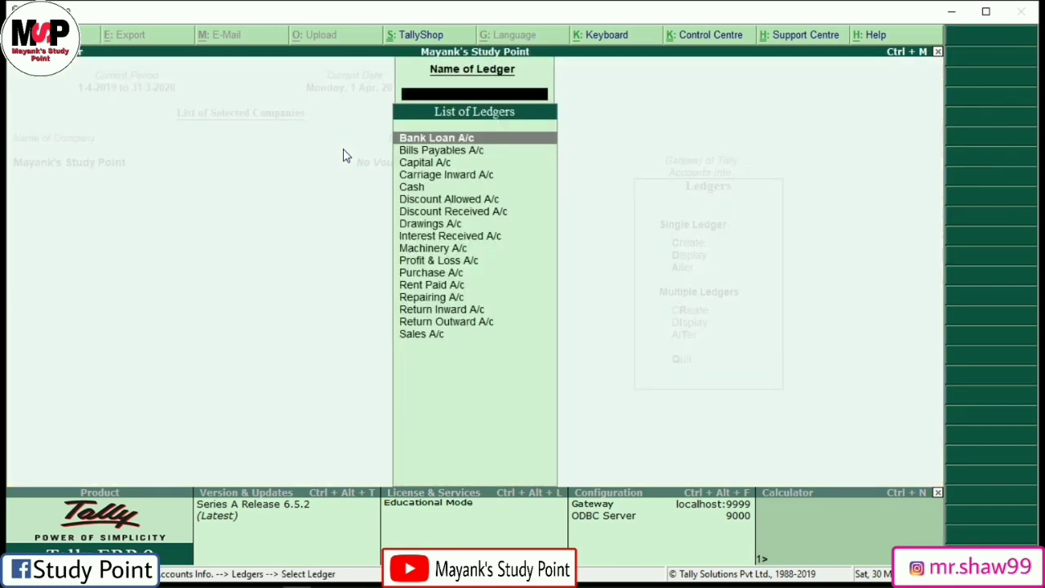
Step: Alter Bank Loan A/c to an 11,000 Cr opening balance, then return to the Ledgers menu
{"action": "key", "text": "Return"}
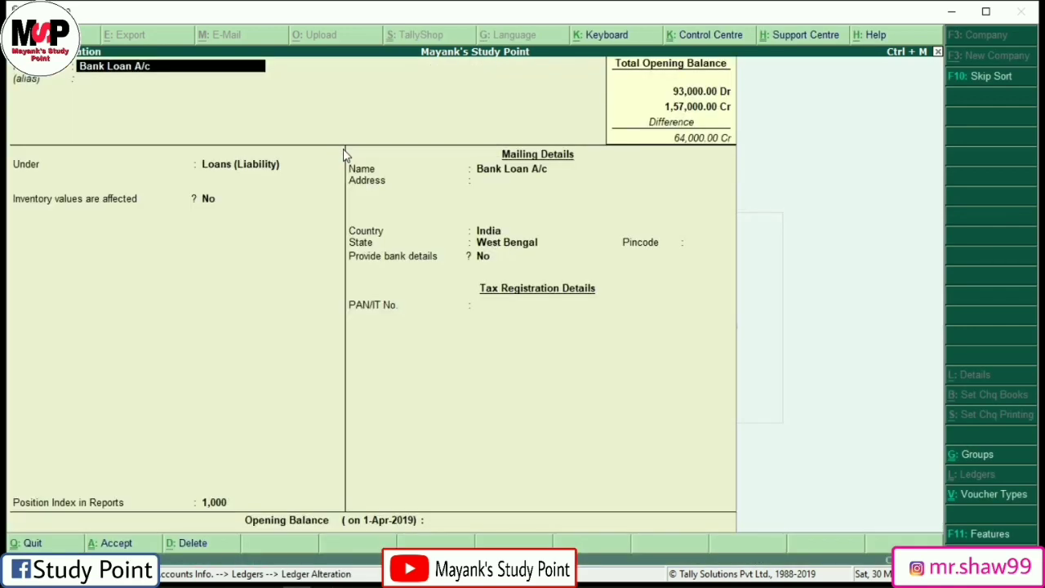
{"action": "key", "text": "Return"}
{"action": "key", "text": "Return"}
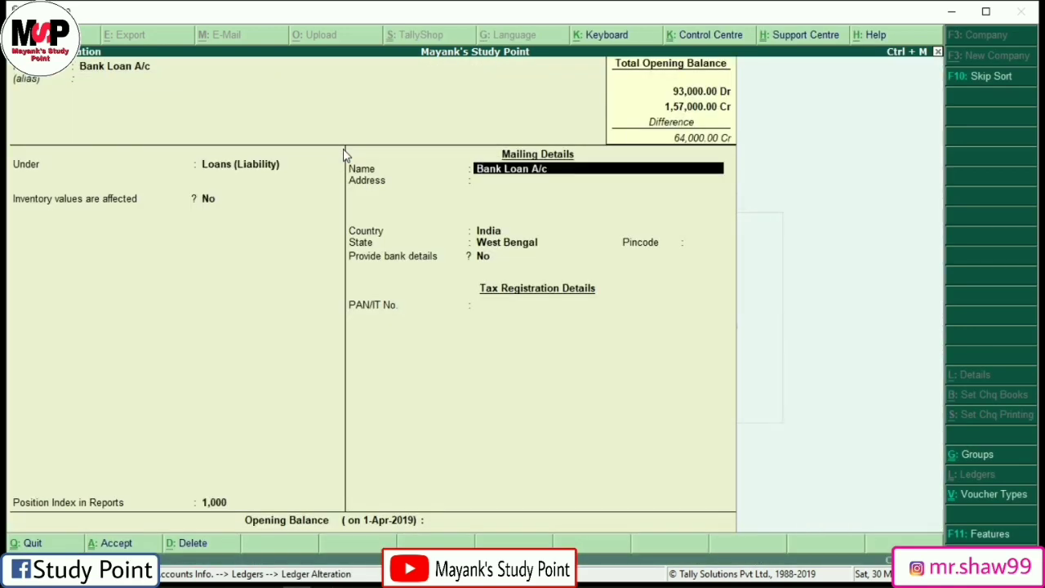
{"action": "key", "text": "Return"}
{"action": "key", "text": "Return"}
{"action": "key", "text": "Return"}
{"action": "key", "text": "Return"}
{"action": "key", "text": "Return"}
{"action": "key", "text": "Return"}
{"action": "key", "text": "Return"}
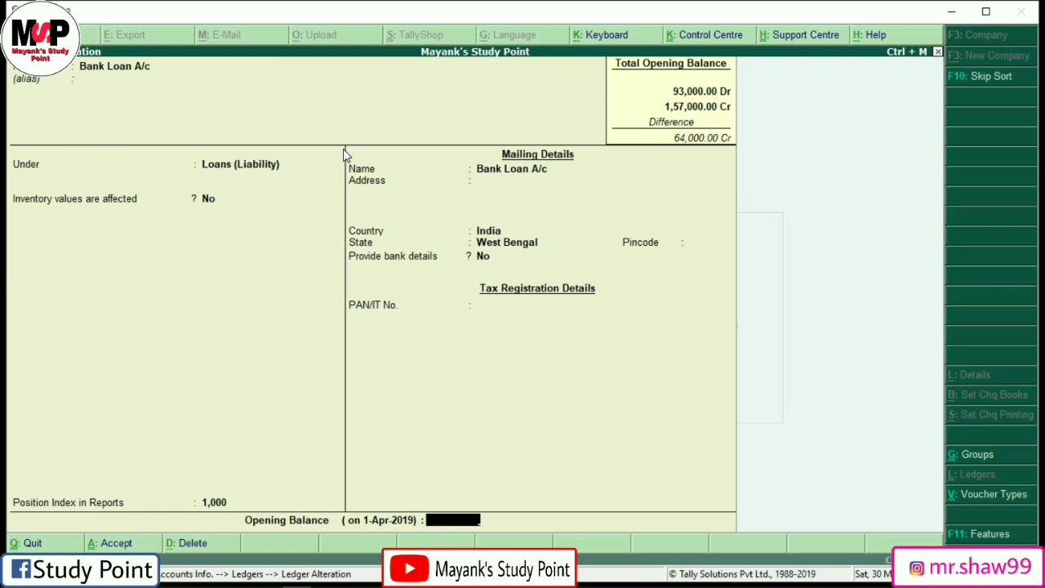
{"action": "type", "text": "11000"}
{"action": "key", "text": "Return"}
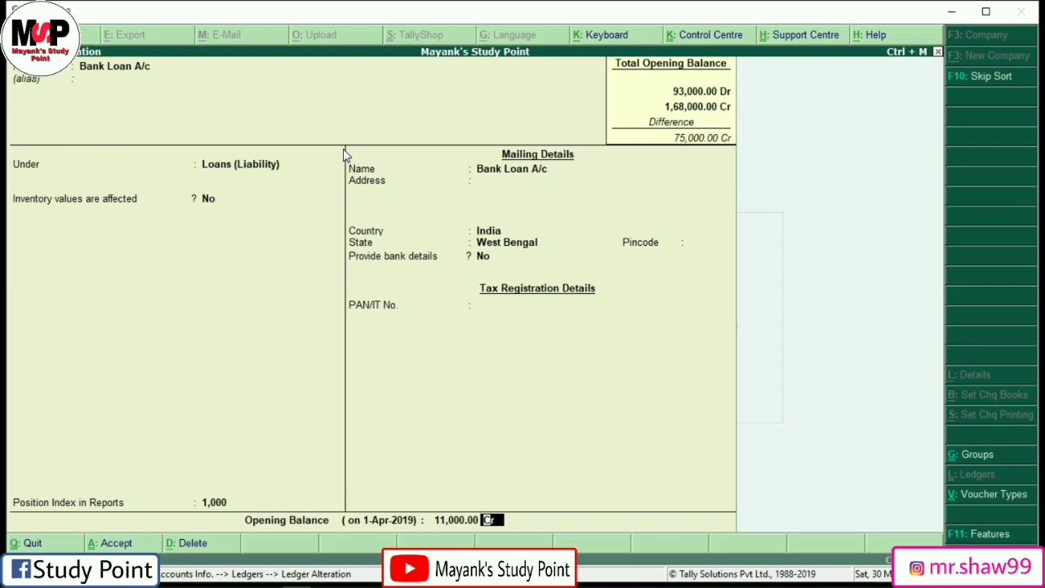
{"action": "key", "text": "Return"}
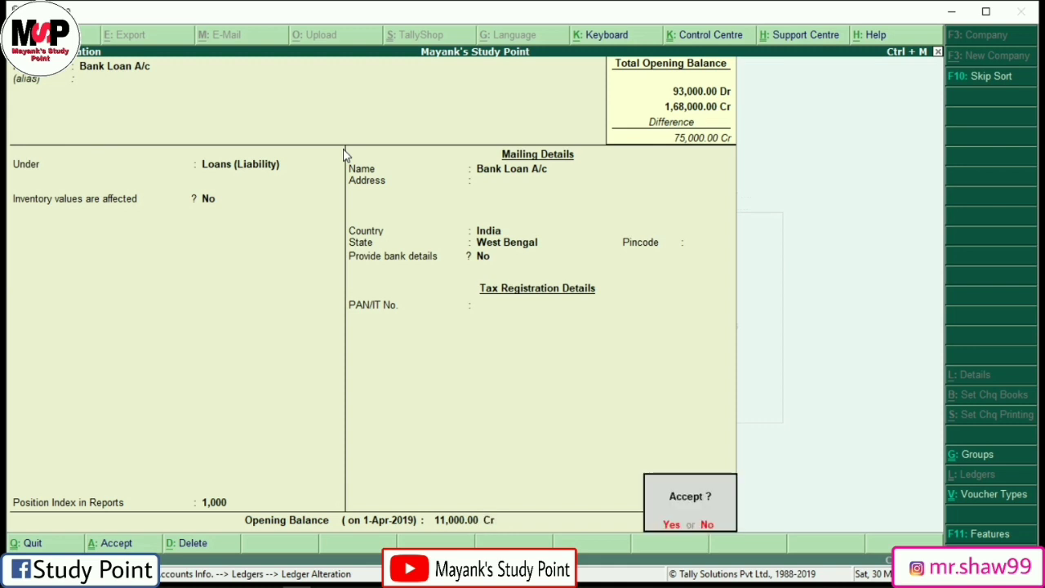
{"action": "key", "text": "Return"}
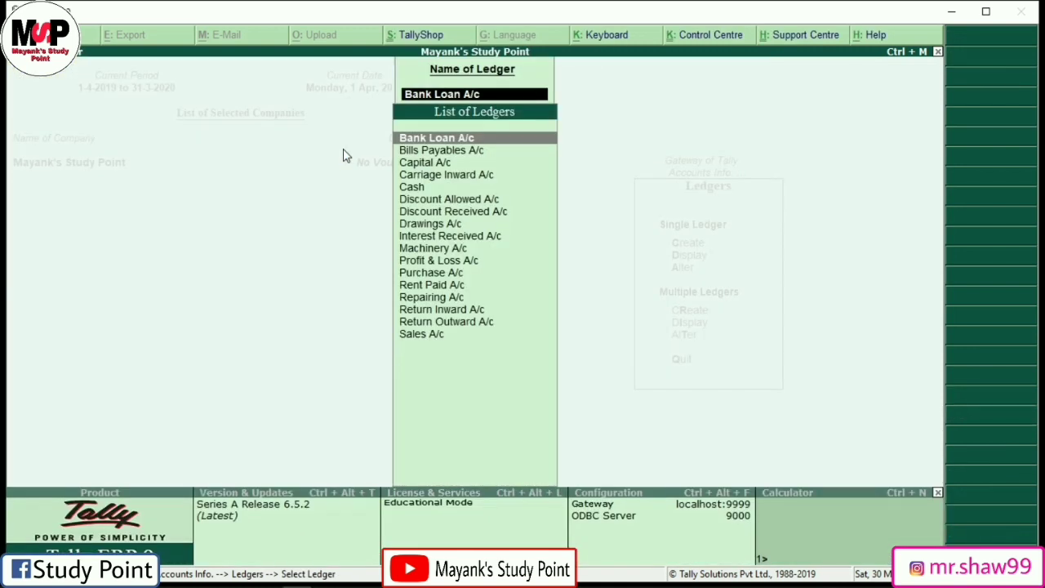
{"action": "key", "text": "Escape"}
{"action": "key", "text": "Escape"}
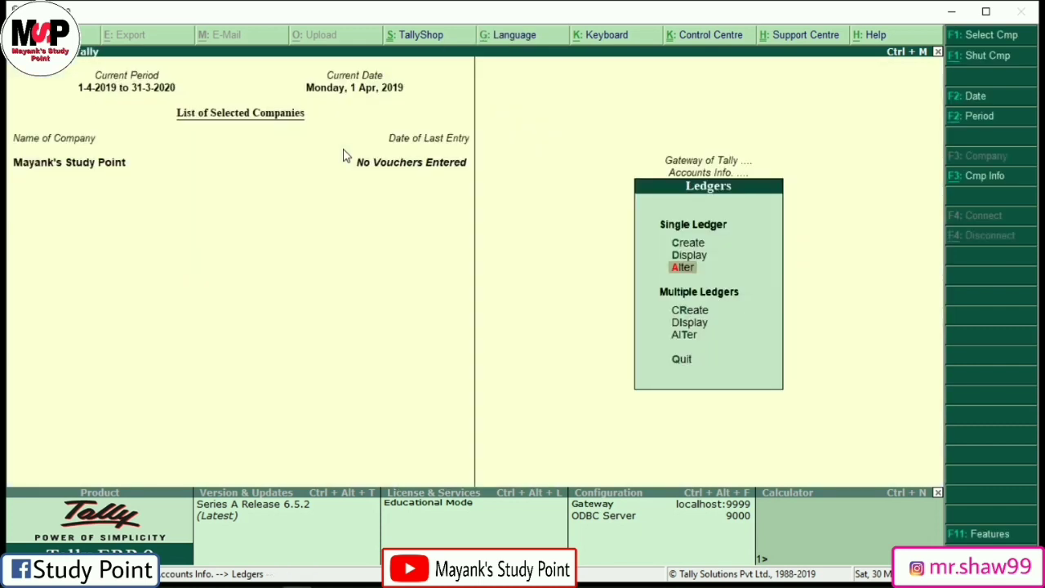
Step: Create the Cash A/c ledger under Cash-in-Hand
{"action": "key", "text": "c"}
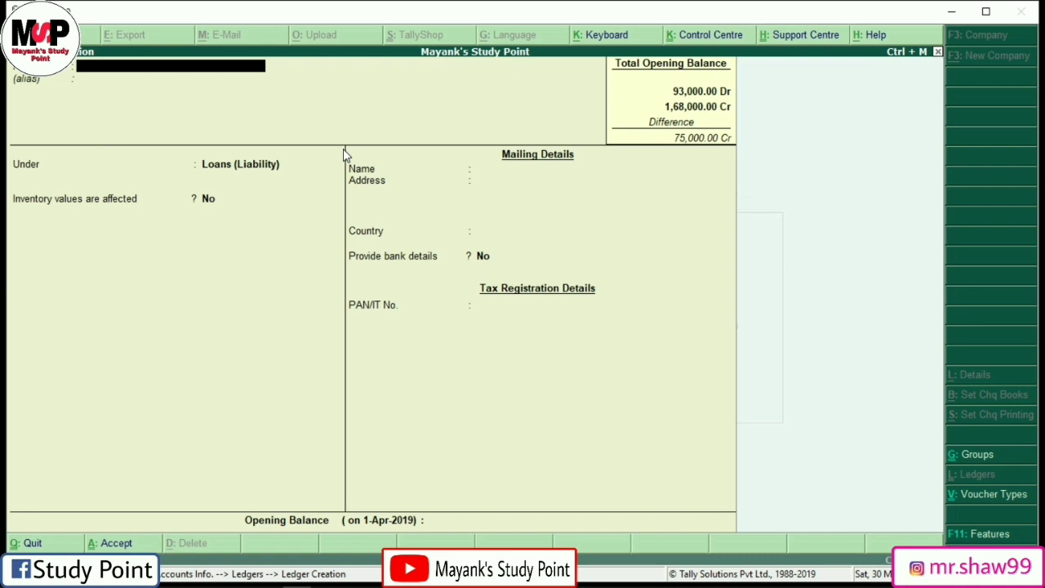
{"action": "type", "text": "Cash A/c"}
{"action": "key", "text": "Return"}
{"action": "key", "text": "Return"}
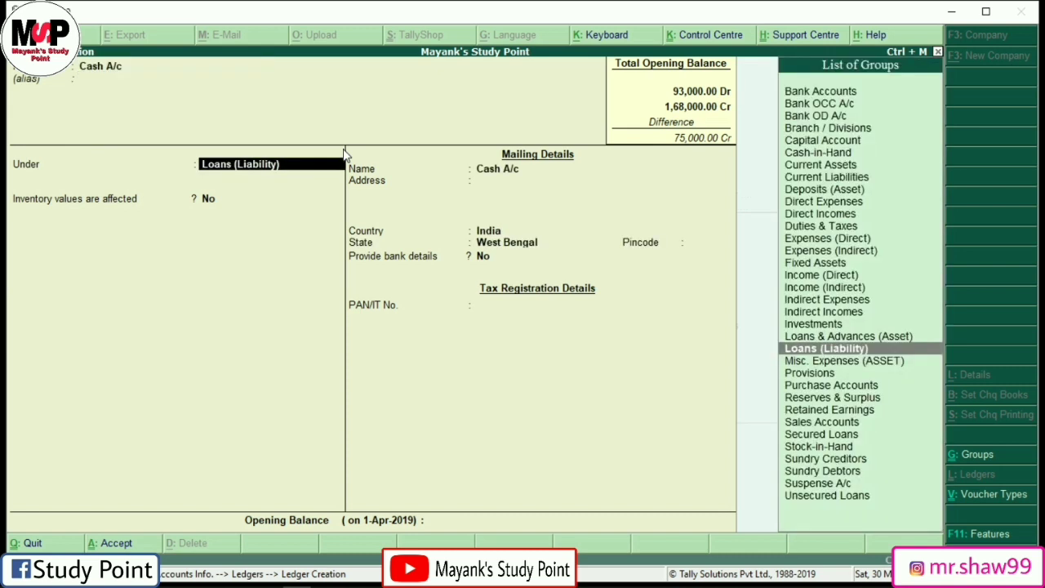
{"action": "type", "text": "Ca"}
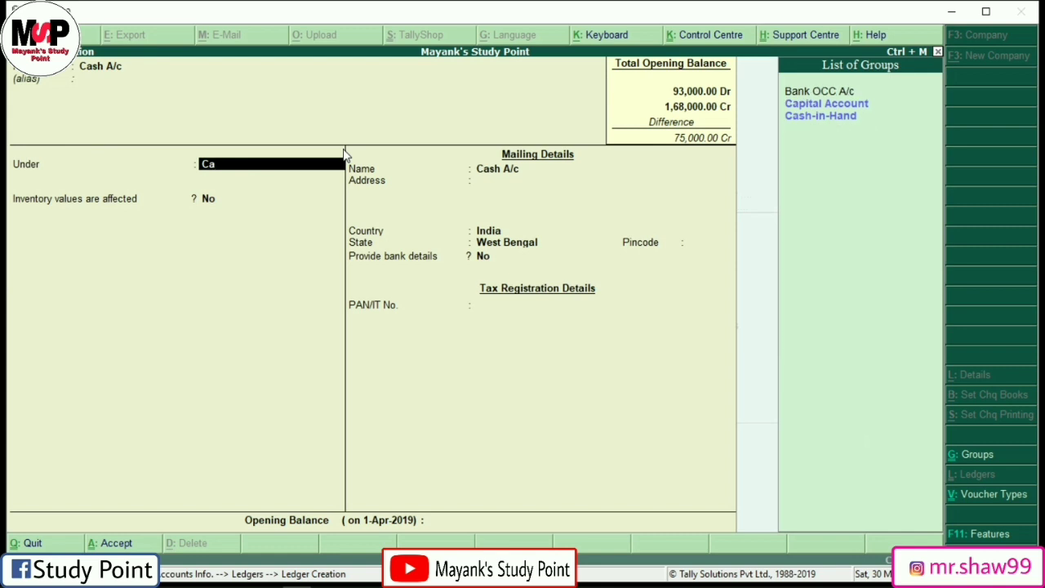
{"action": "key", "text": "Down"}
{"action": "key", "text": "Down"}
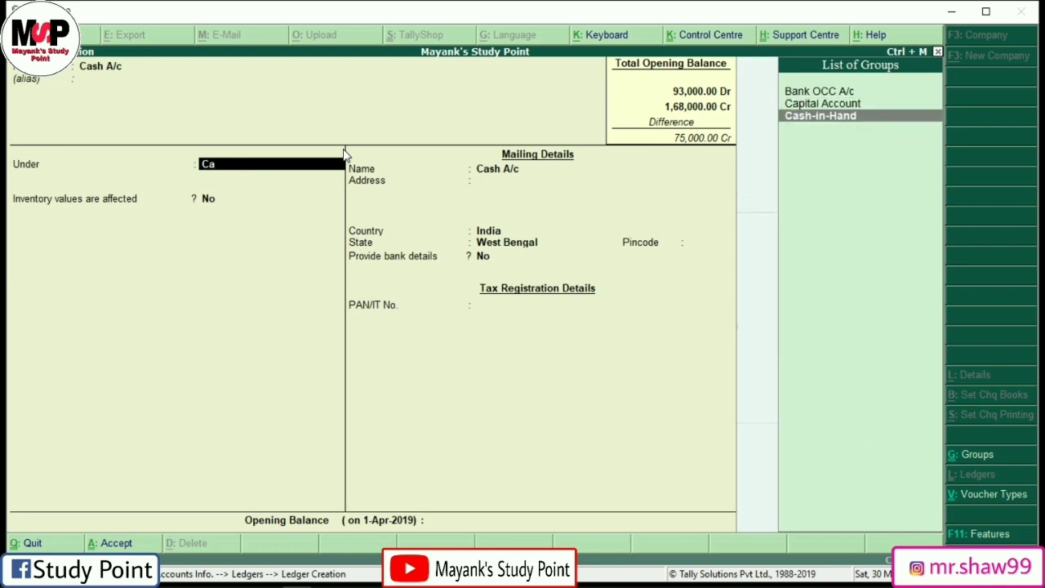
{"action": "key", "text": "Return"}
{"action": "key", "text": "Return"}
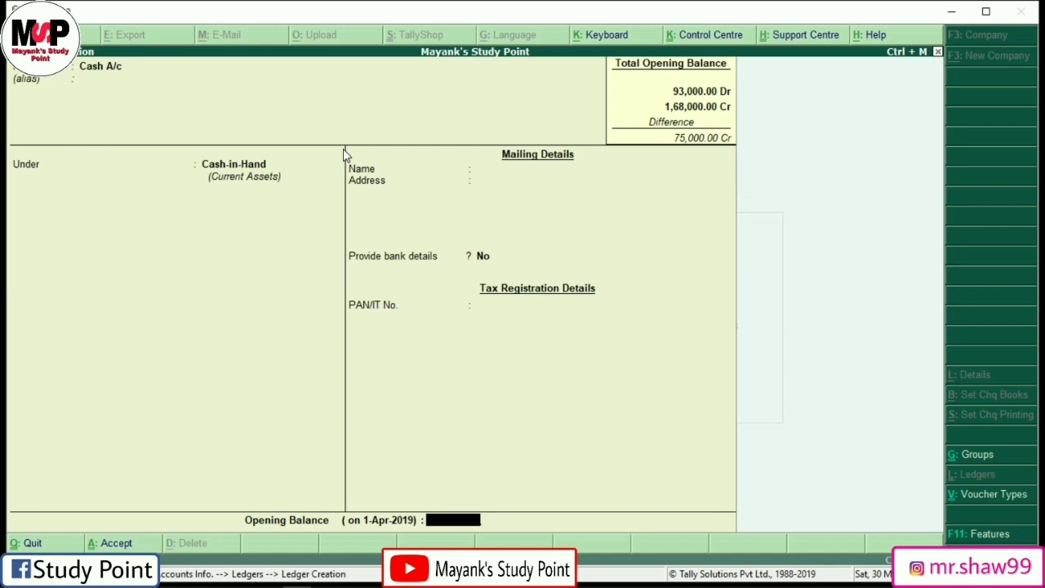
{"action": "key", "text": "Return"}
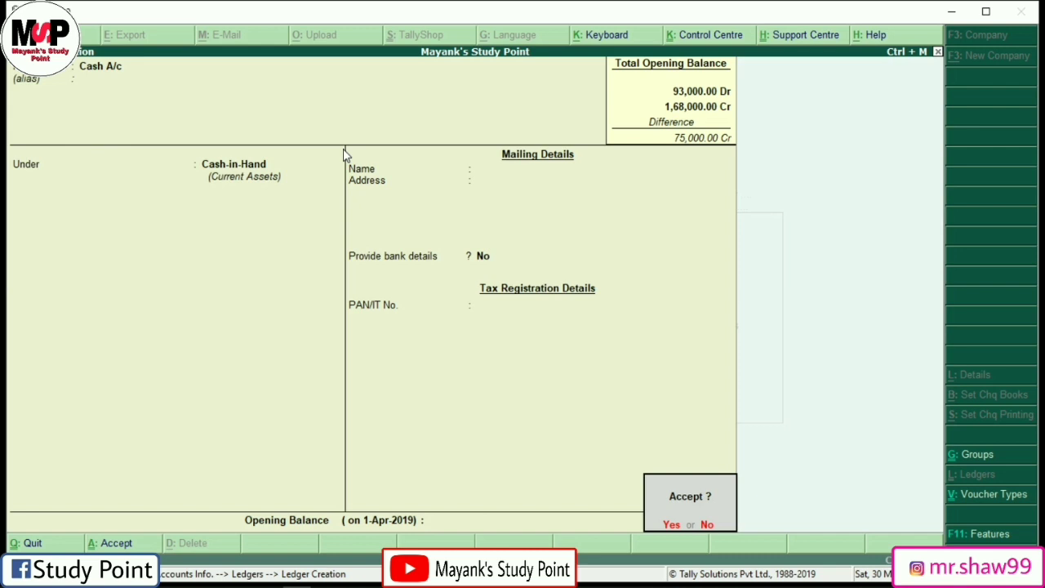
{"action": "key", "text": "Return"}
Step: Create the Sbi A/c ledger under Bank Accounts and return to the Accounts Info menu
{"action": "type", "text": "Sbi a/c"}
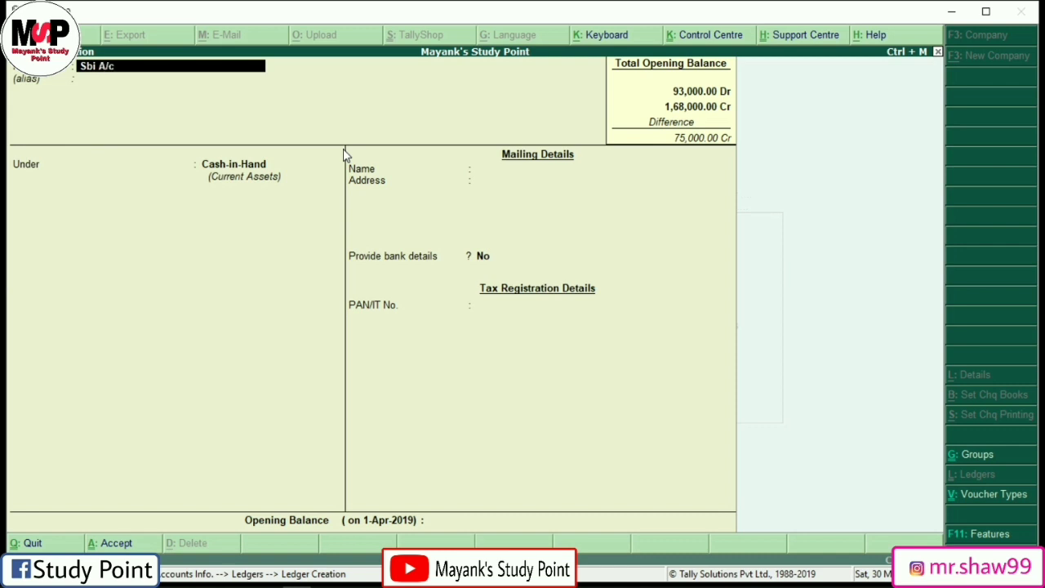
{"action": "key", "text": "Return"}
{"action": "key", "text": "Return"}
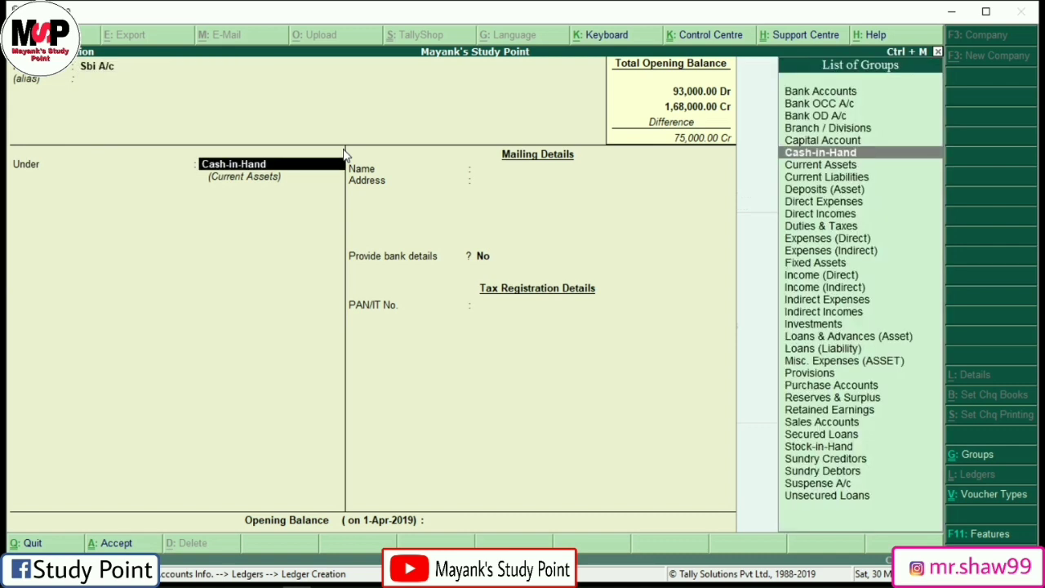
{"action": "type", "text": "ba"}
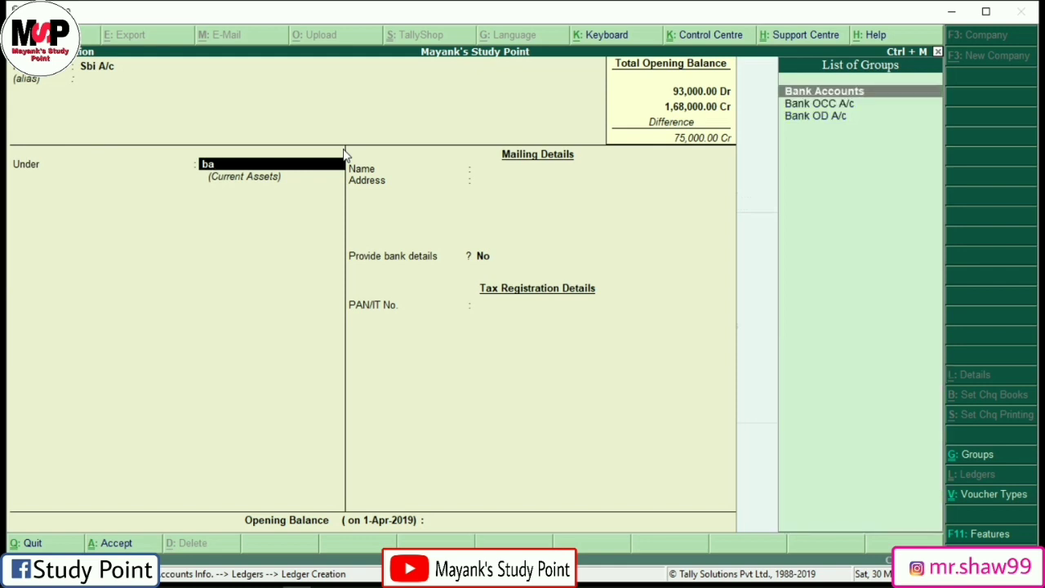
{"action": "key", "text": "Return"}
{"action": "key", "text": "Return"}
{"action": "key", "text": "Return"}
{"action": "key", "text": "Return"}
{"action": "key", "text": "Return"}
{"action": "key", "text": "Return"}
{"action": "key", "text": "Return"}
{"action": "key", "text": "Return"}
{"action": "key", "text": "Return"}
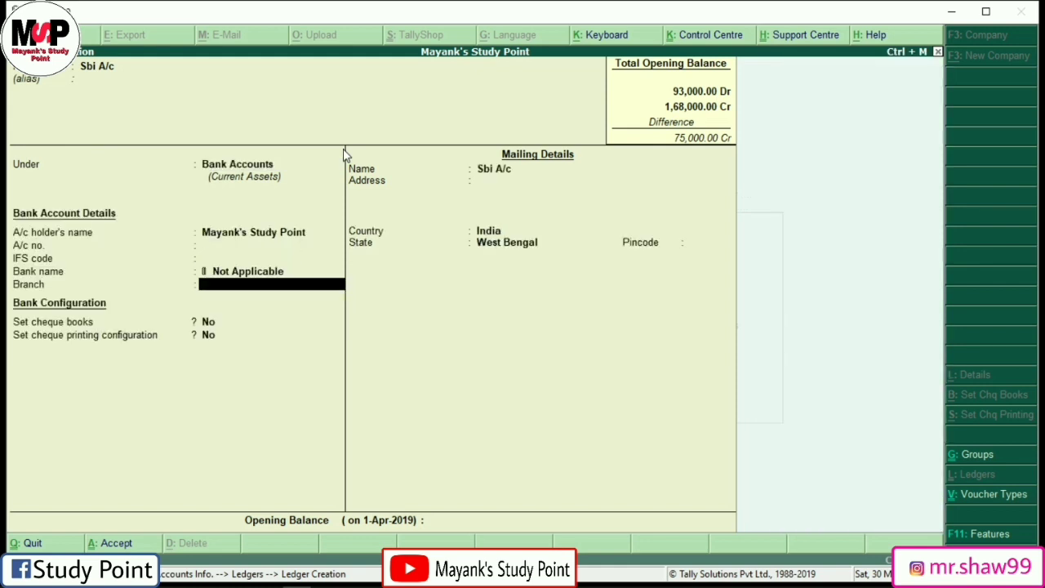
{"action": "key", "text": "Return"}
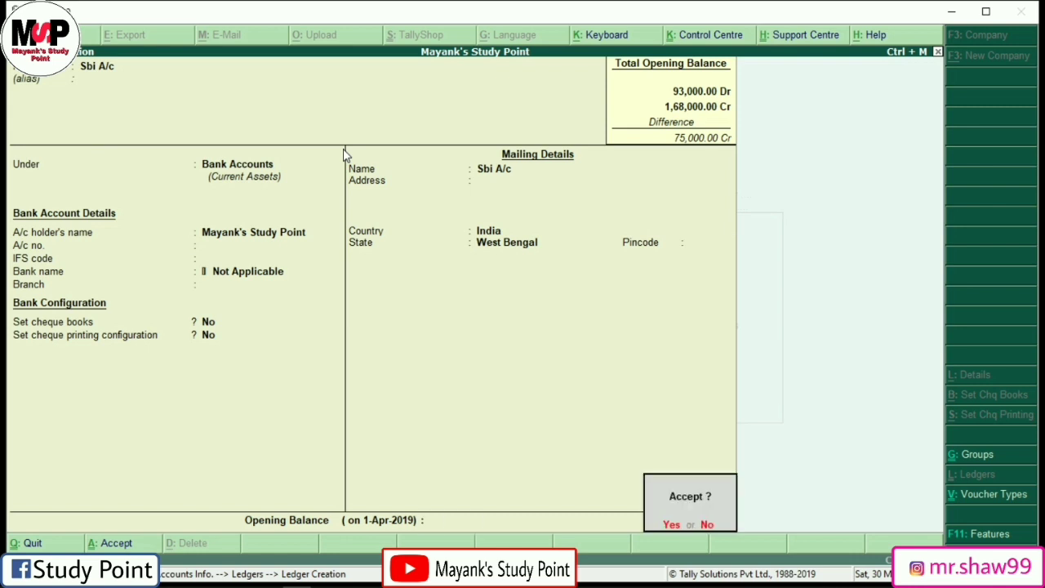
{"action": "key", "text": "Return"}
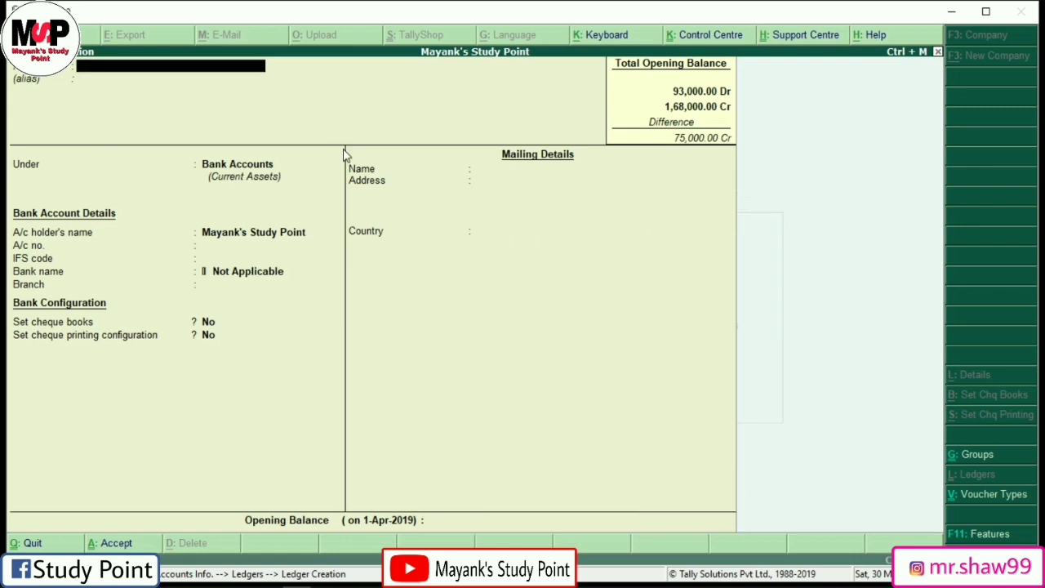
{"action": "key", "text": "Escape"}
{"action": "key", "text": "Return"}
{"action": "key", "text": "Escape"}
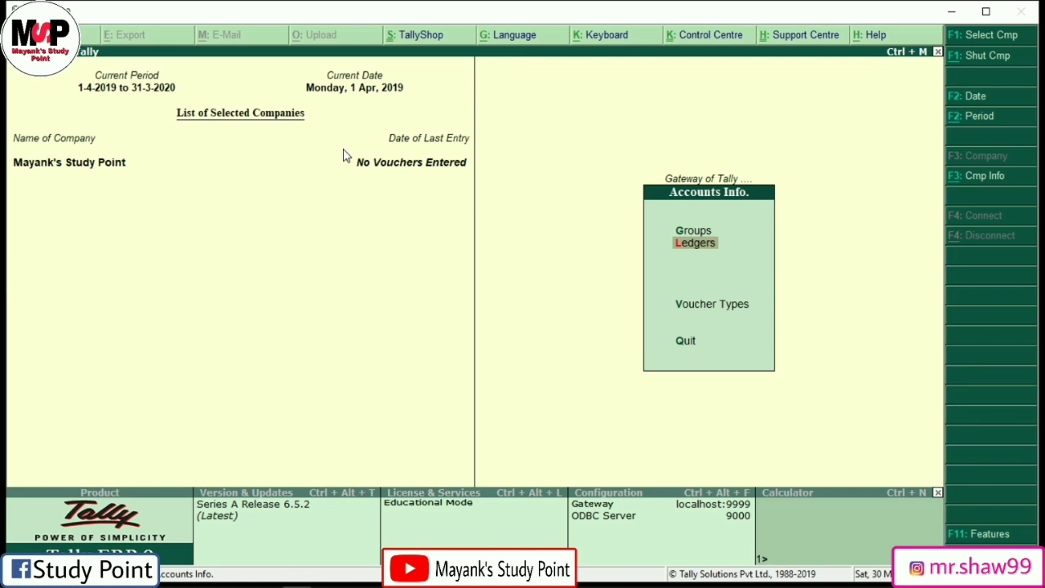
Step: Open and discard a blank ledger form, then open the Display Menu from the Gateway
{"action": "key", "text": "Escape"}
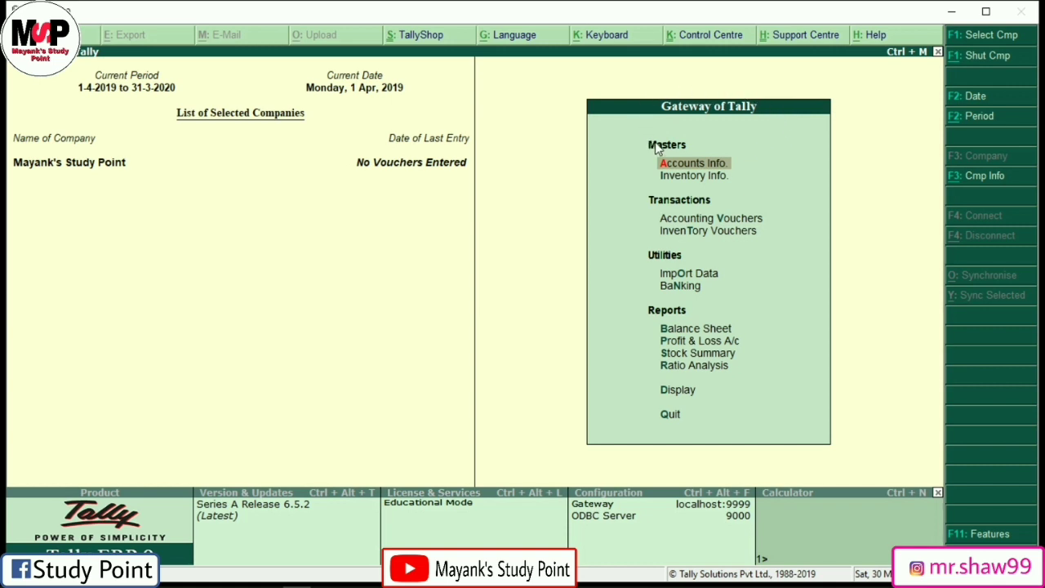
{"action": "left_click", "coordinate": [671, 160]}
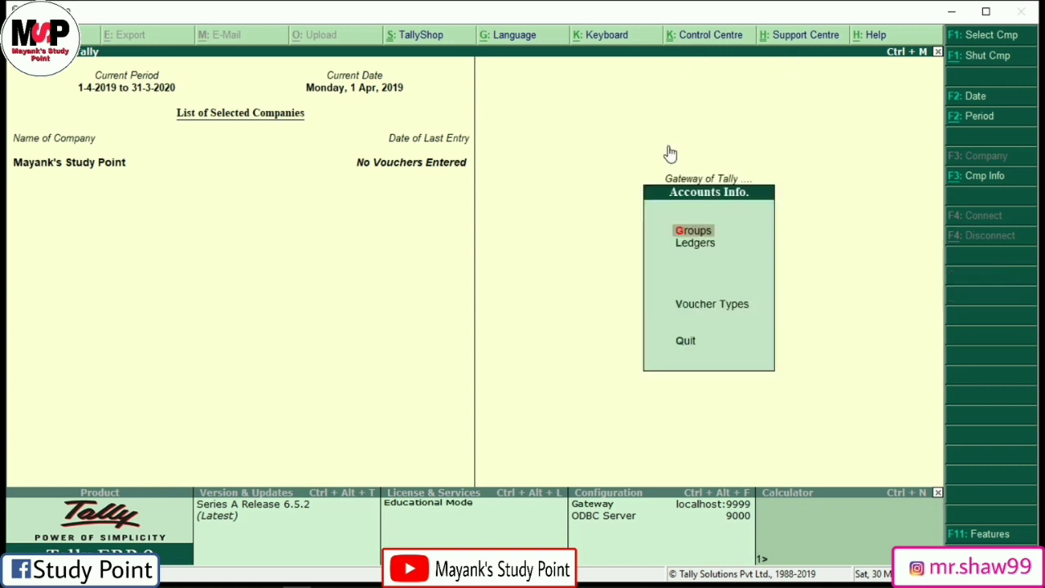
{"action": "key", "text": "l"}
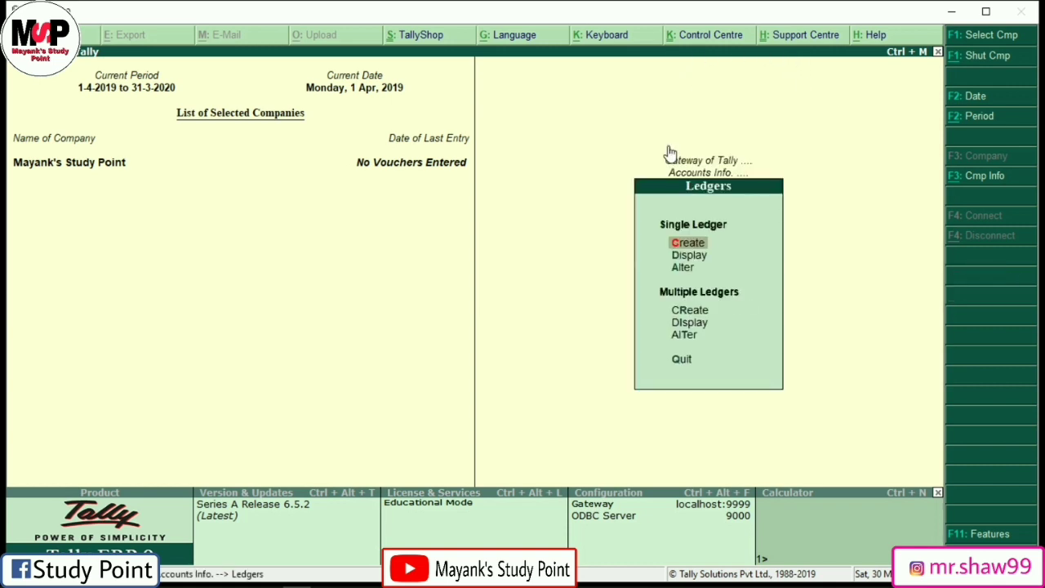
{"action": "key", "text": "c"}
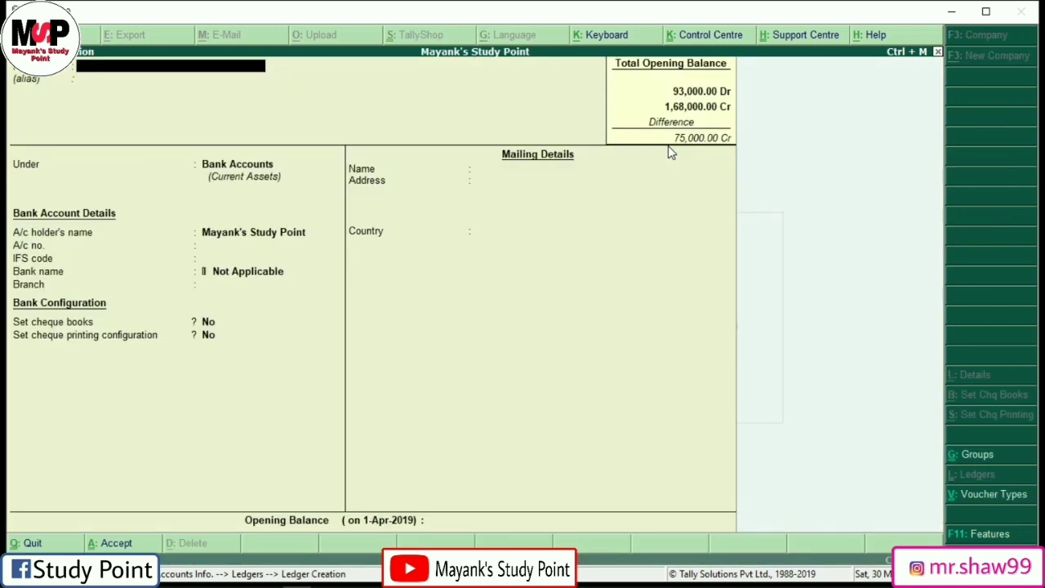
{"action": "key", "text": "Escape"}
{"action": "key", "text": "y"}
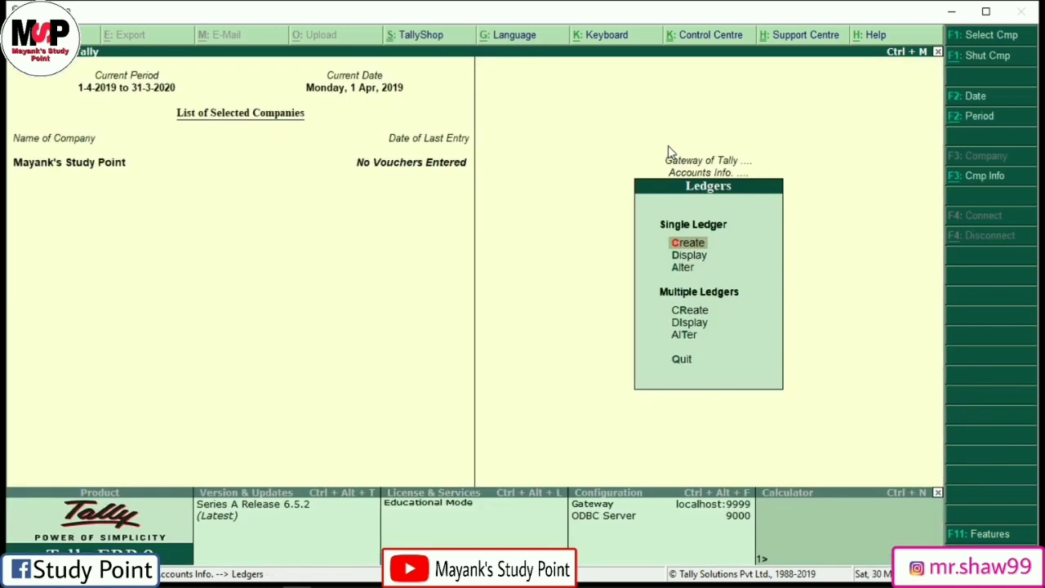
{"action": "key", "text": "Escape"}
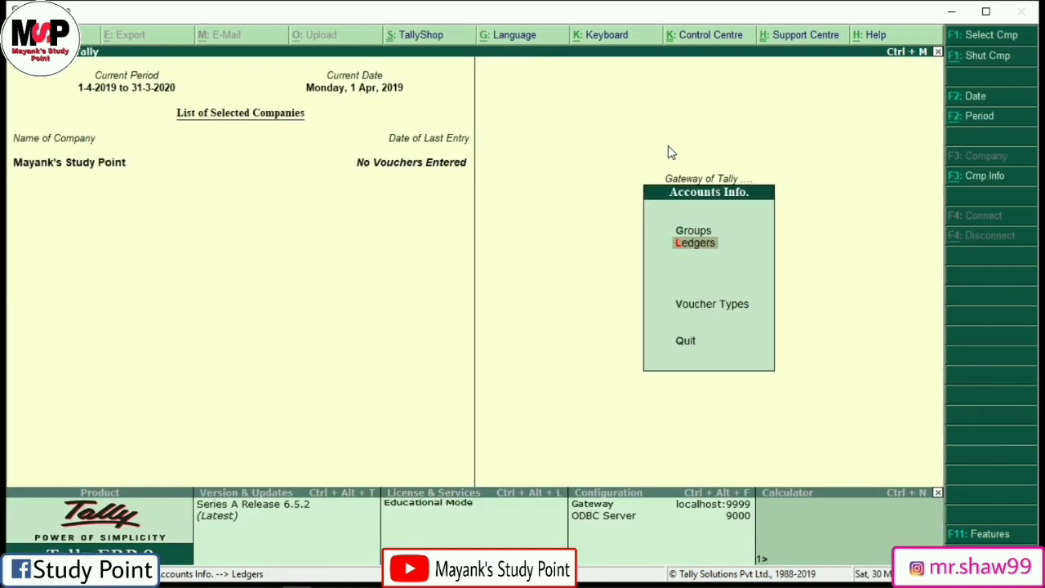
{"action": "key", "text": "Escape"}
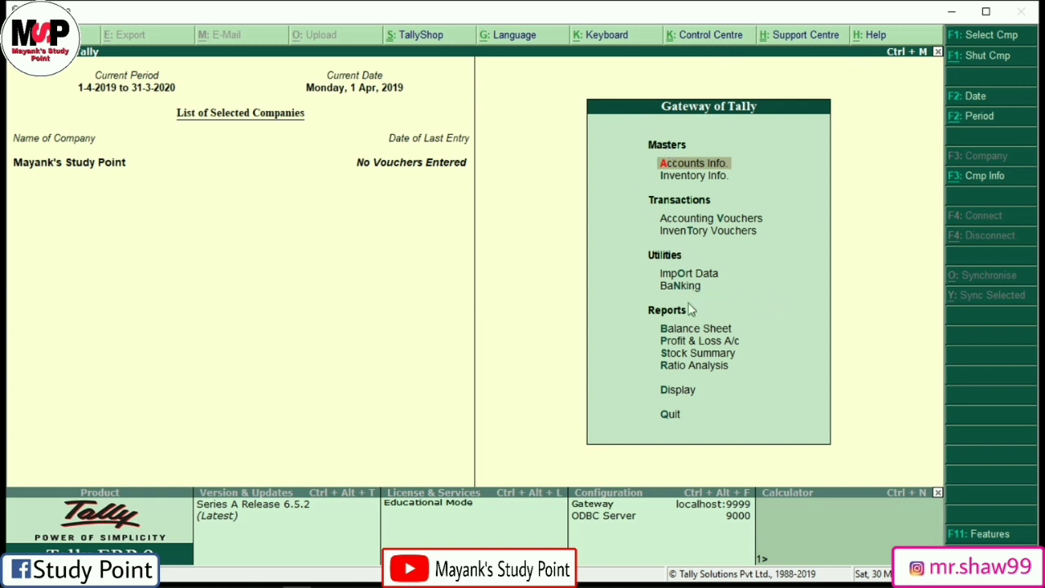
{"action": "key", "text": "Down"}
{"action": "key", "text": "Down"}
{"action": "key", "text": "Down"}
{"action": "key", "text": "Down"}
{"action": "key", "text": "Down"}
{"action": "key", "text": "Down"}
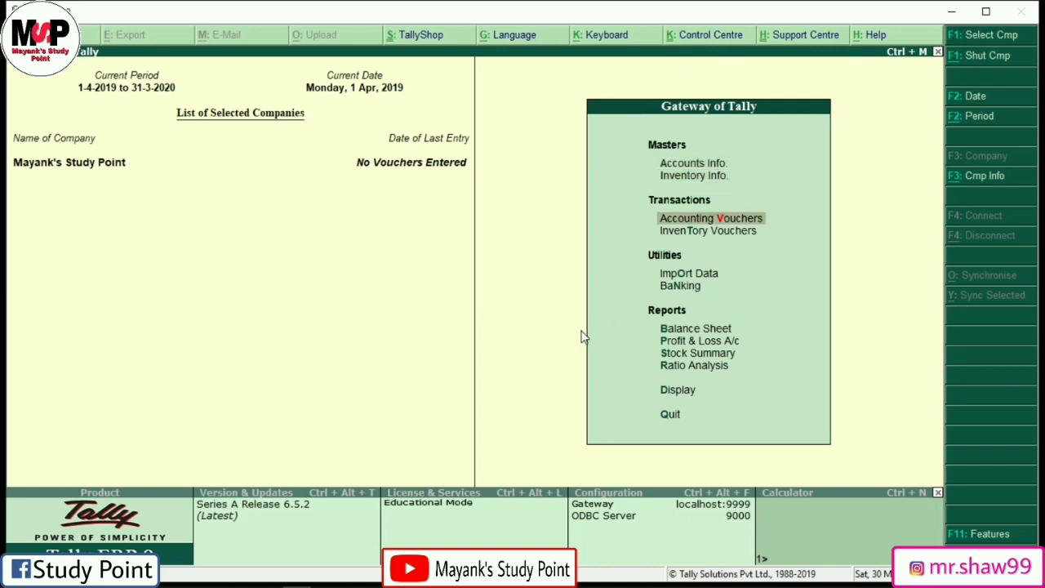
{"action": "key", "text": "Down"}
{"action": "key", "text": "Down"}
{"action": "key", "text": "Down"}
{"action": "key", "text": "Down"}
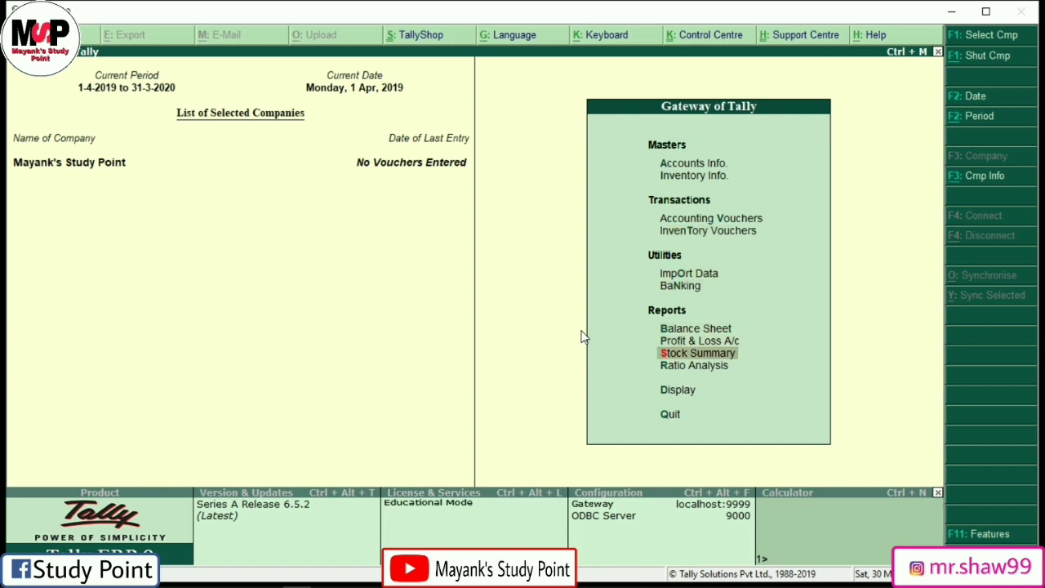
{"action": "key", "text": "Return"}
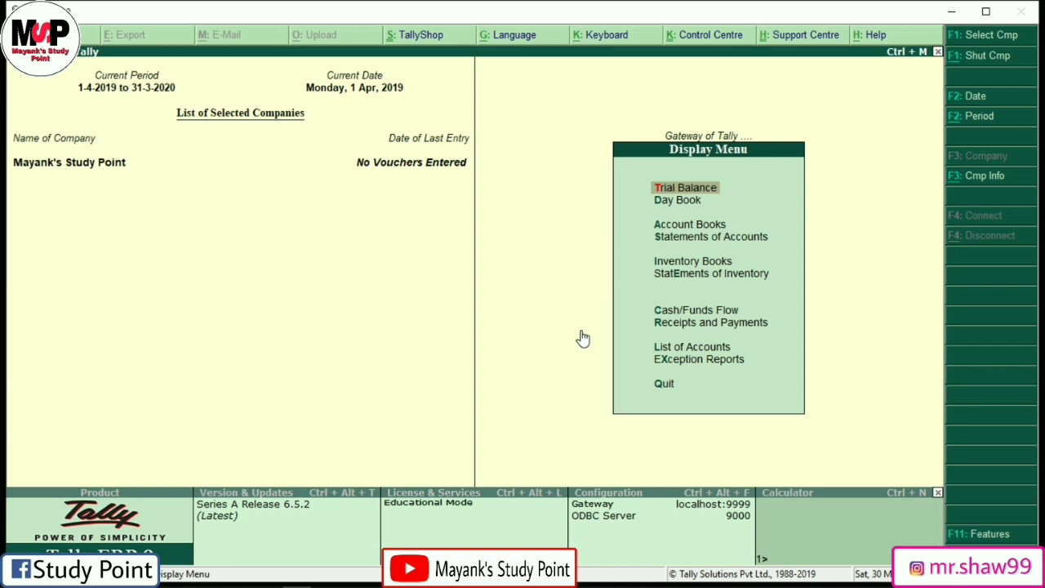
Step: Show the detailed Trial Balance totalling 1,68,000 and postpone the K7 activation reminder
{"action": "key", "text": "Return"}
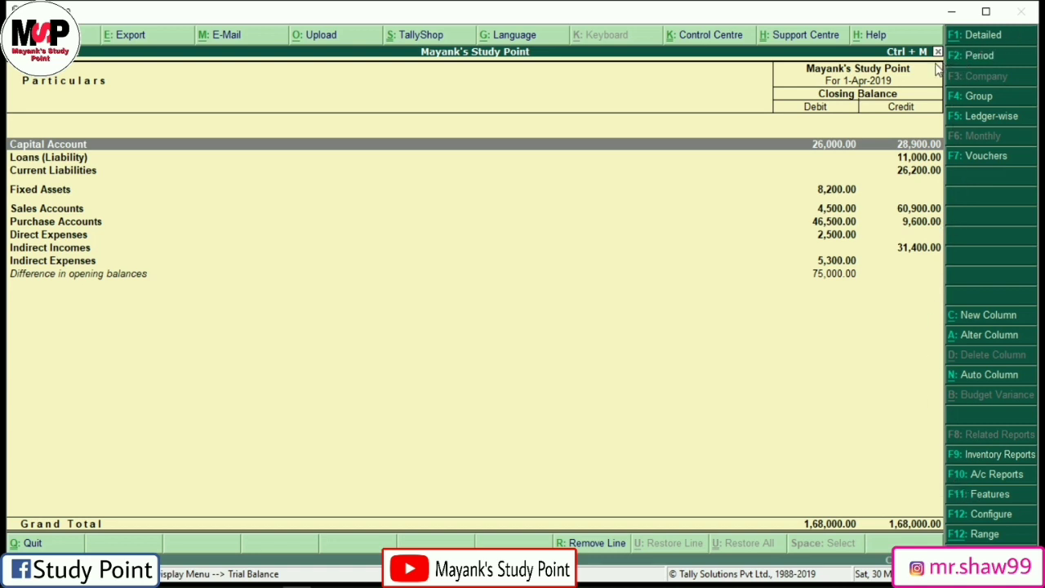
{"action": "key", "text": "alt+F1"}
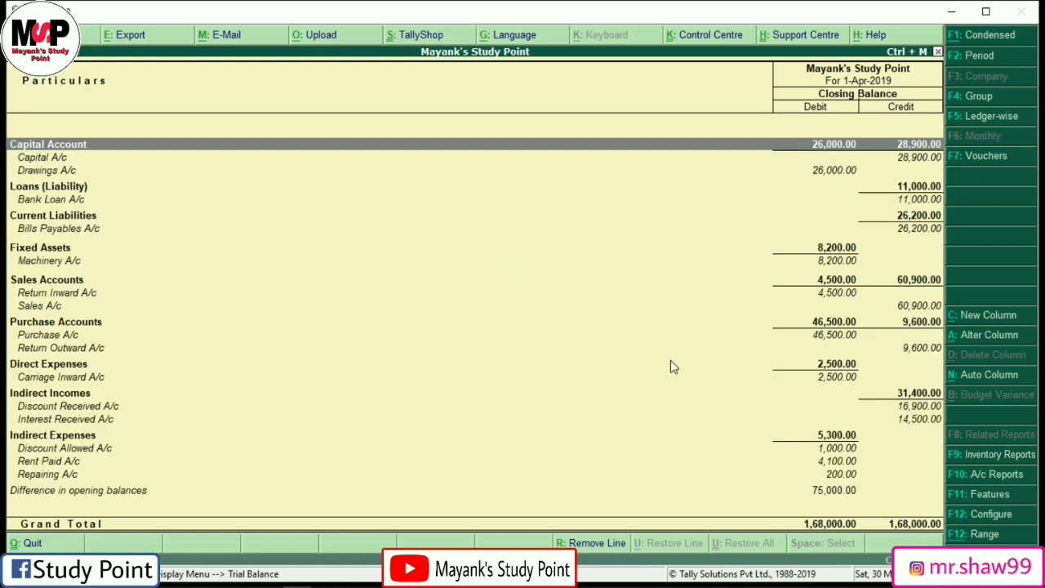
{"action": "key", "text": "Down"}
{"action": "key", "text": "Down"}
{"action": "key", "text": "Down"}
{"action": "key", "text": "Down"}
{"action": "key", "text": "Down"}
{"action": "key", "text": "Down"}
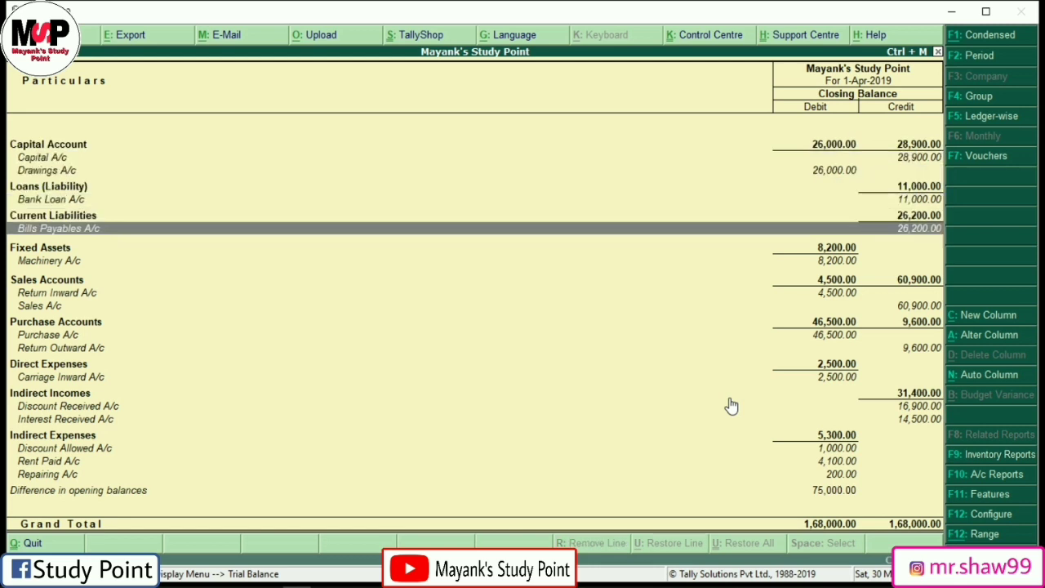
{"action": "key", "text": "Down"}
{"action": "key", "text": "Down"}
{"action": "key", "text": "Down"}
{"action": "key", "text": "Down"}
{"action": "key", "text": "Down"}
{"action": "key", "text": "Down"}
{"action": "key", "text": "Down"}
{"action": "key", "text": "Down"}
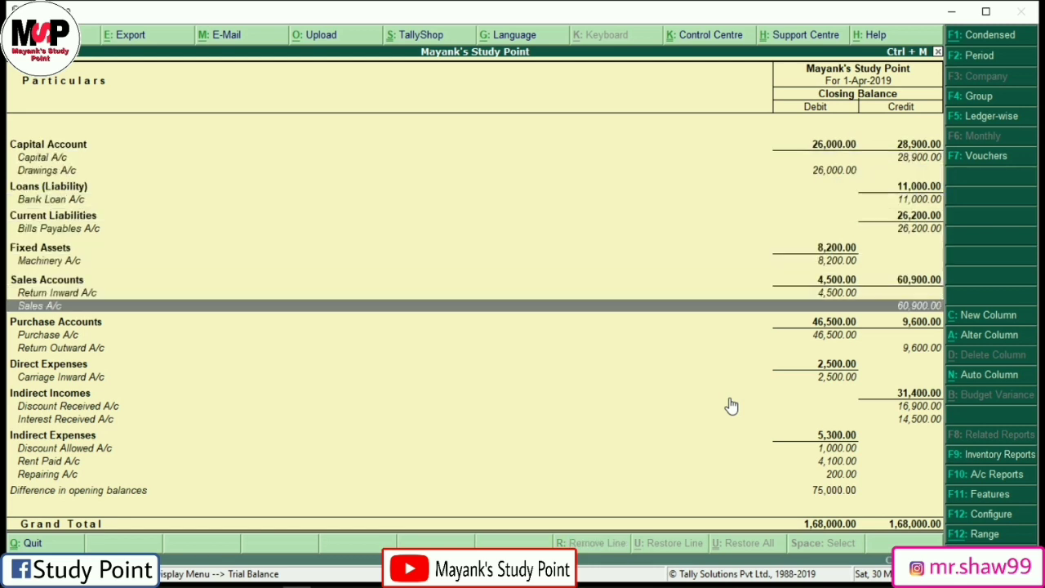
{"action": "key", "text": "Down"}
{"action": "key", "text": "Down"}
{"action": "key", "text": "Down"}
{"action": "key", "text": "Down"}
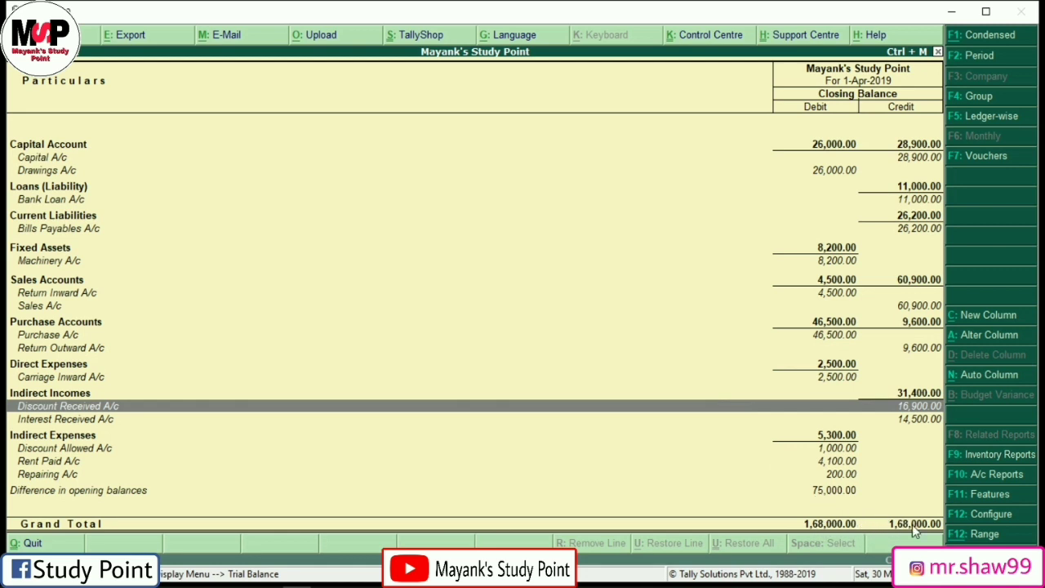
{"action": "key", "text": "Down"}
{"action": "key", "text": "Down"}
{"action": "key", "text": "Down"}
{"action": "key", "text": "Down"}
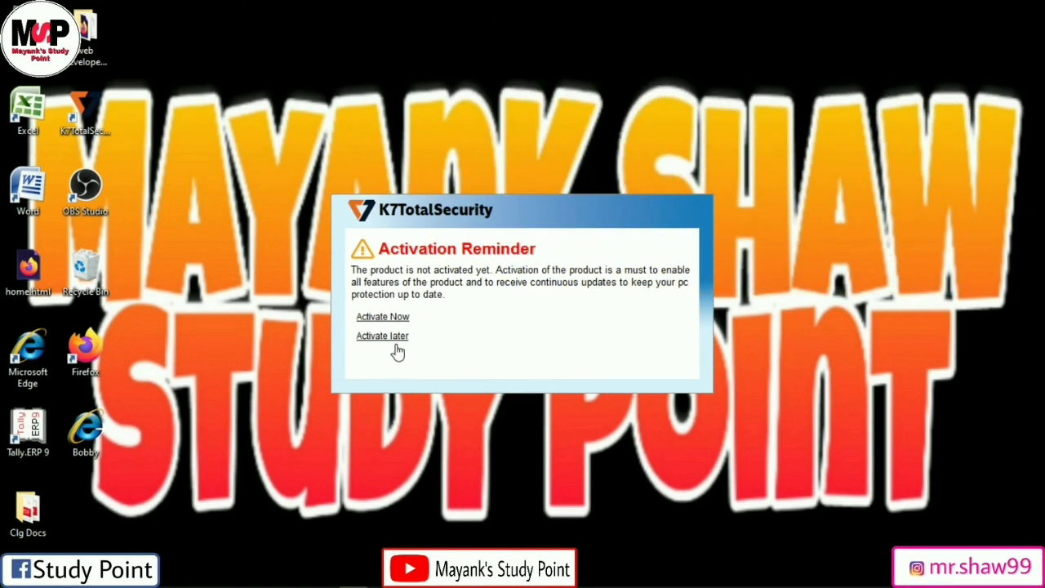
{"action": "left_click", "coordinate": [396, 337]}
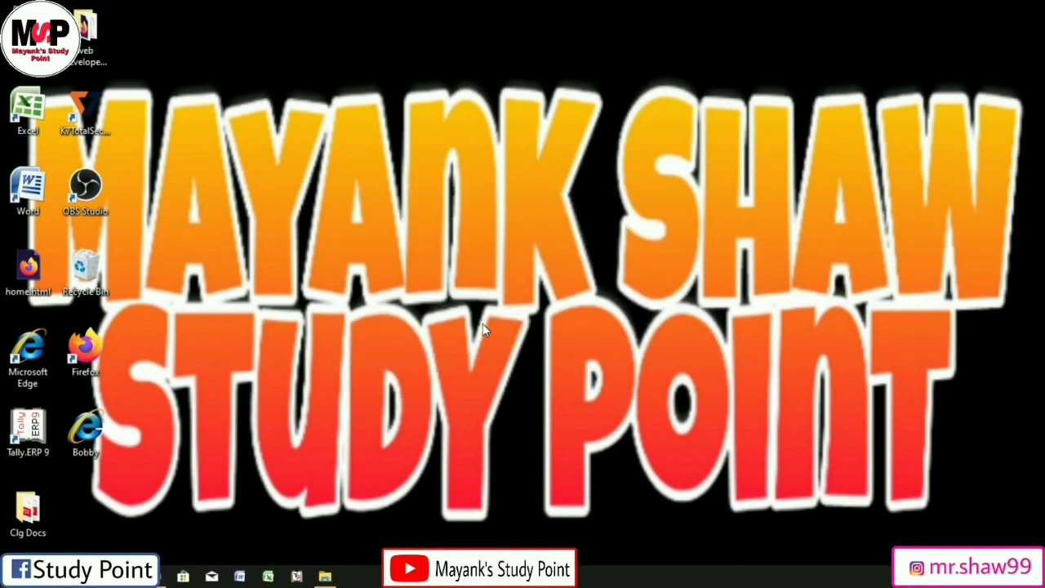